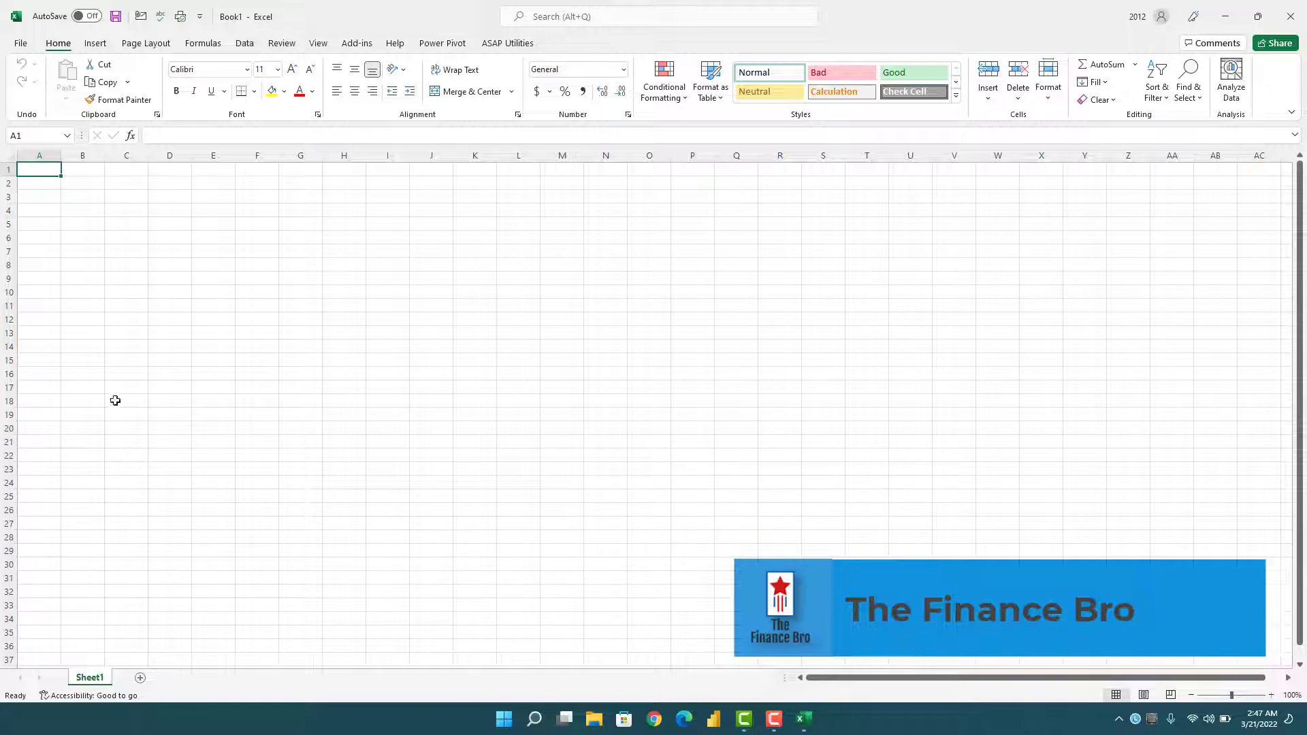
Step: Enter the row labels Timeline, Main heading, sub heading, Body, Sub totals, Grand totals and Inputs down column D
left_click(170, 209)
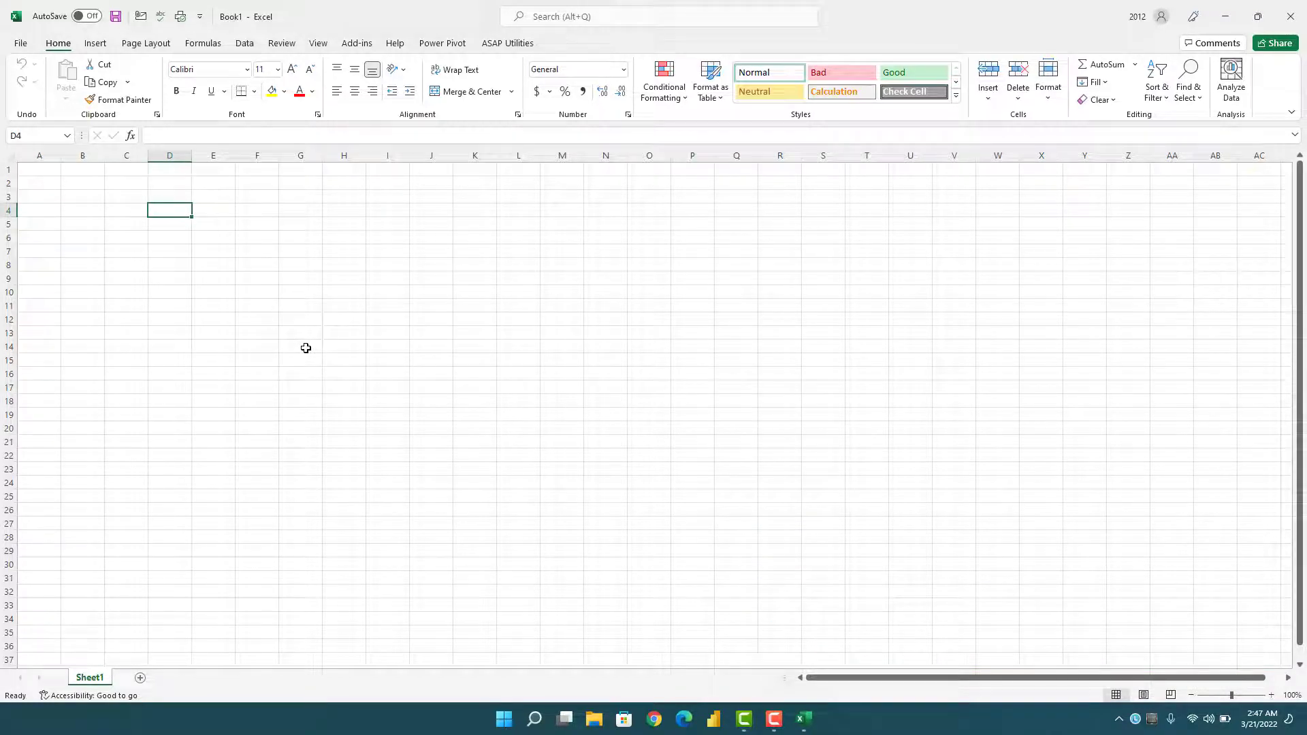
type("Tim")
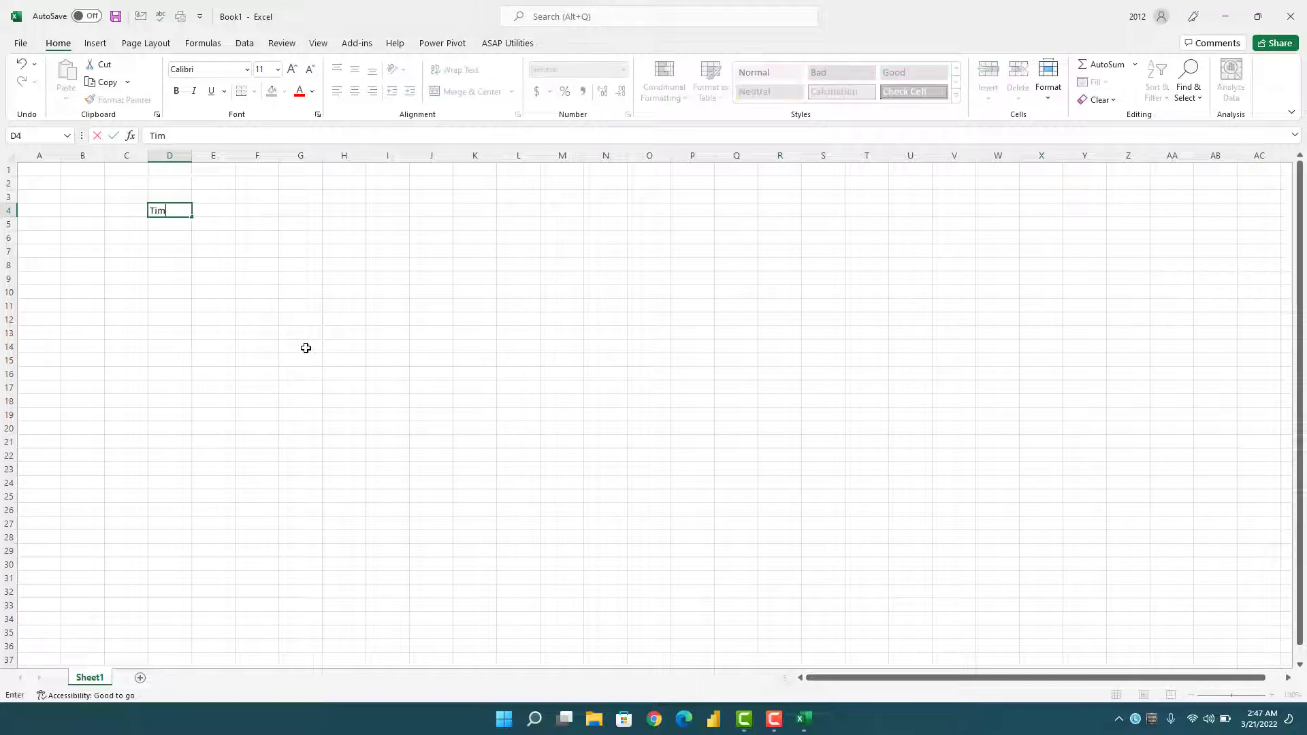
type("el")
type("ine")
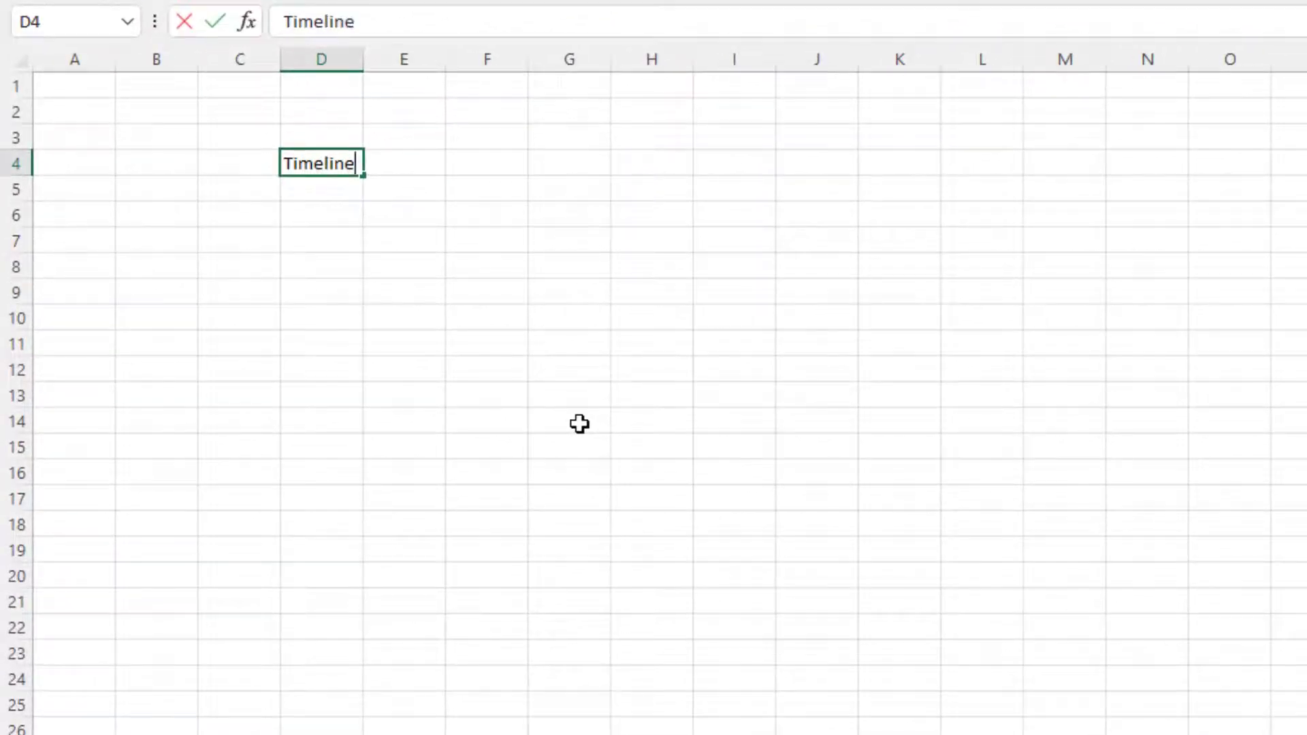
key("Return")
key("Return")
type("Main")
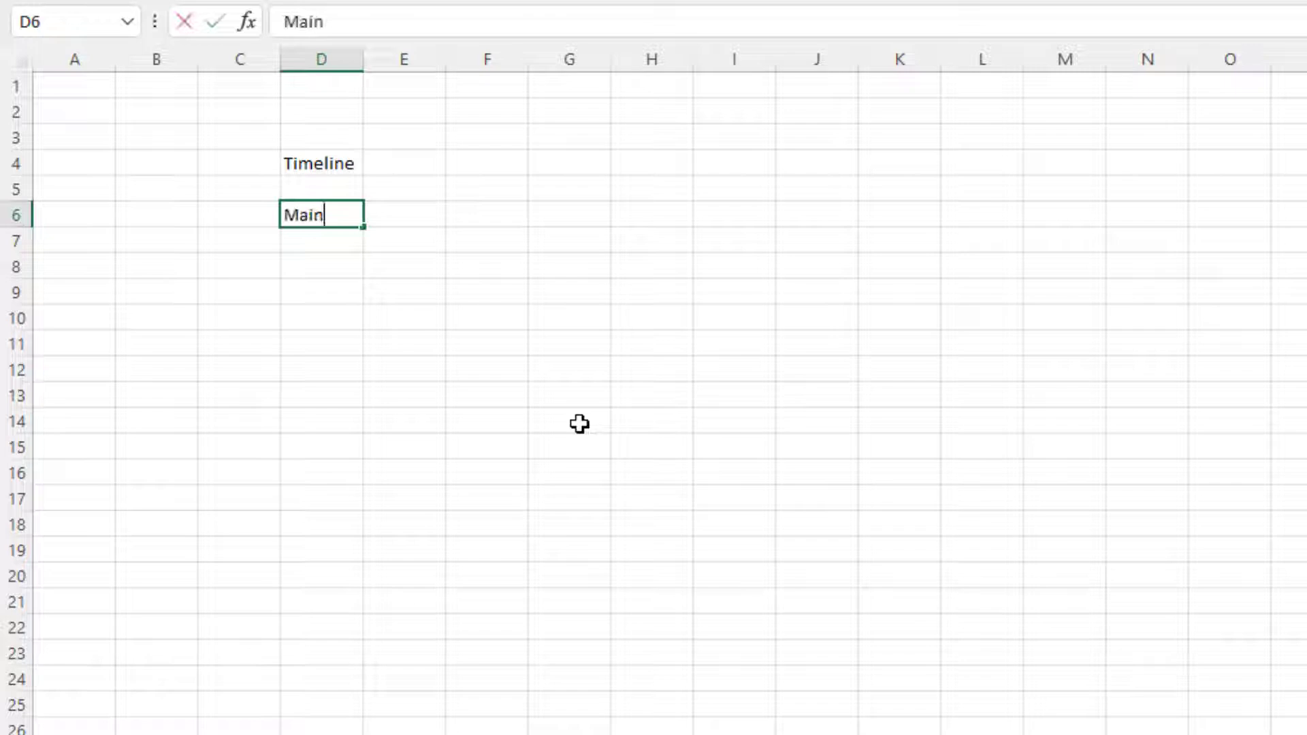
type(" heading")
key("Return")
key("Return")
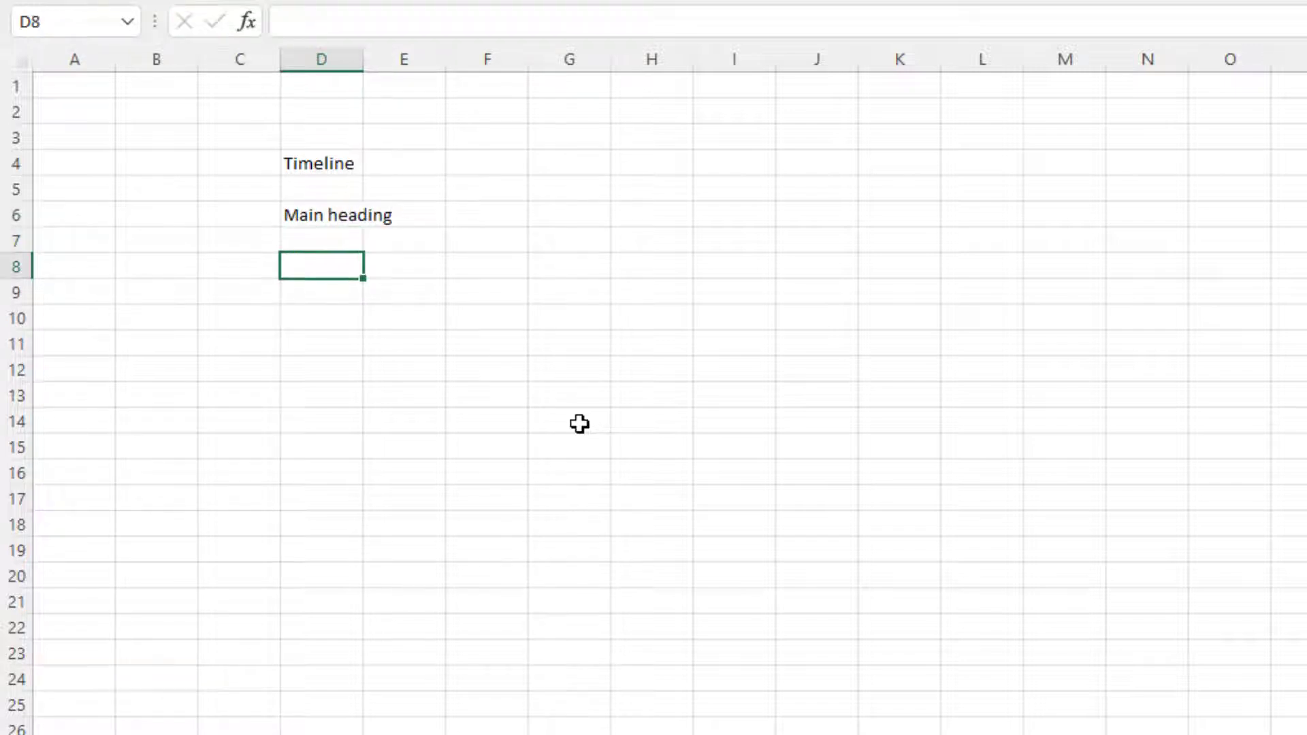
type("sub head")
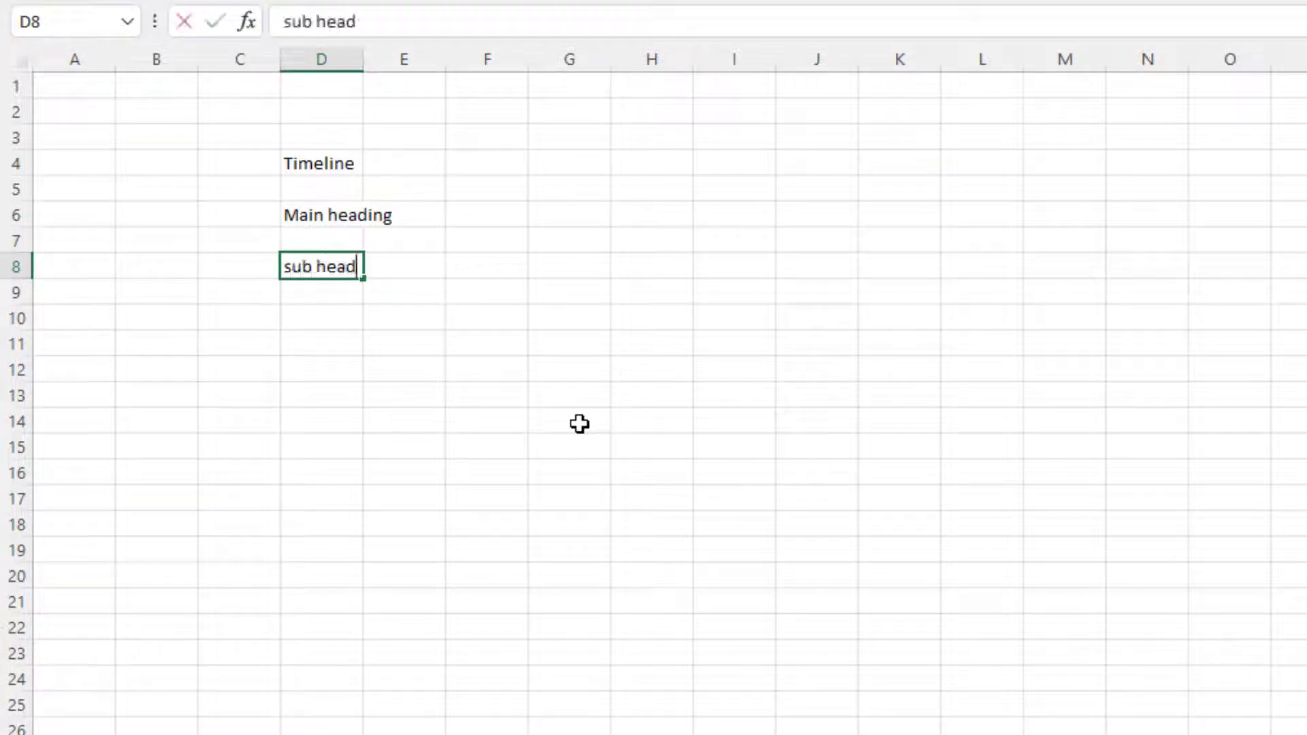
type("ing")
key("Return")
key("Return")
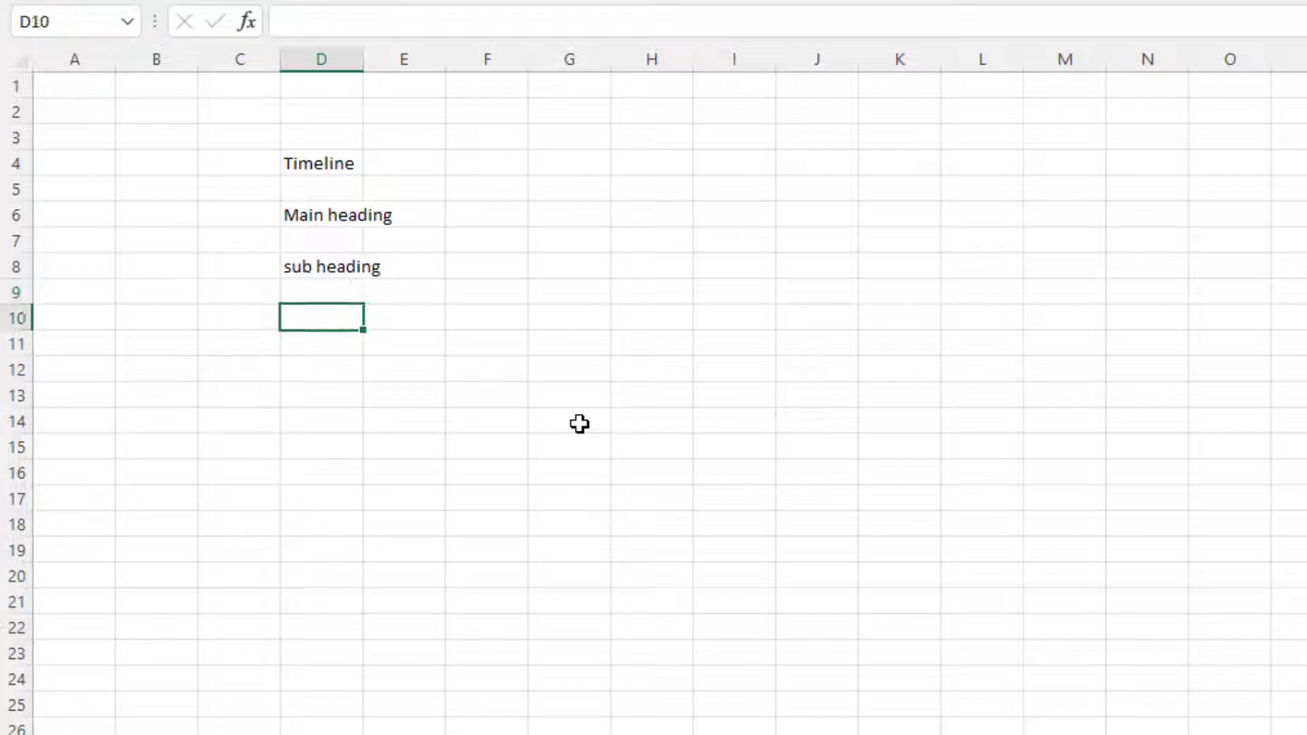
type("Body")
key("Return")
key("Return")
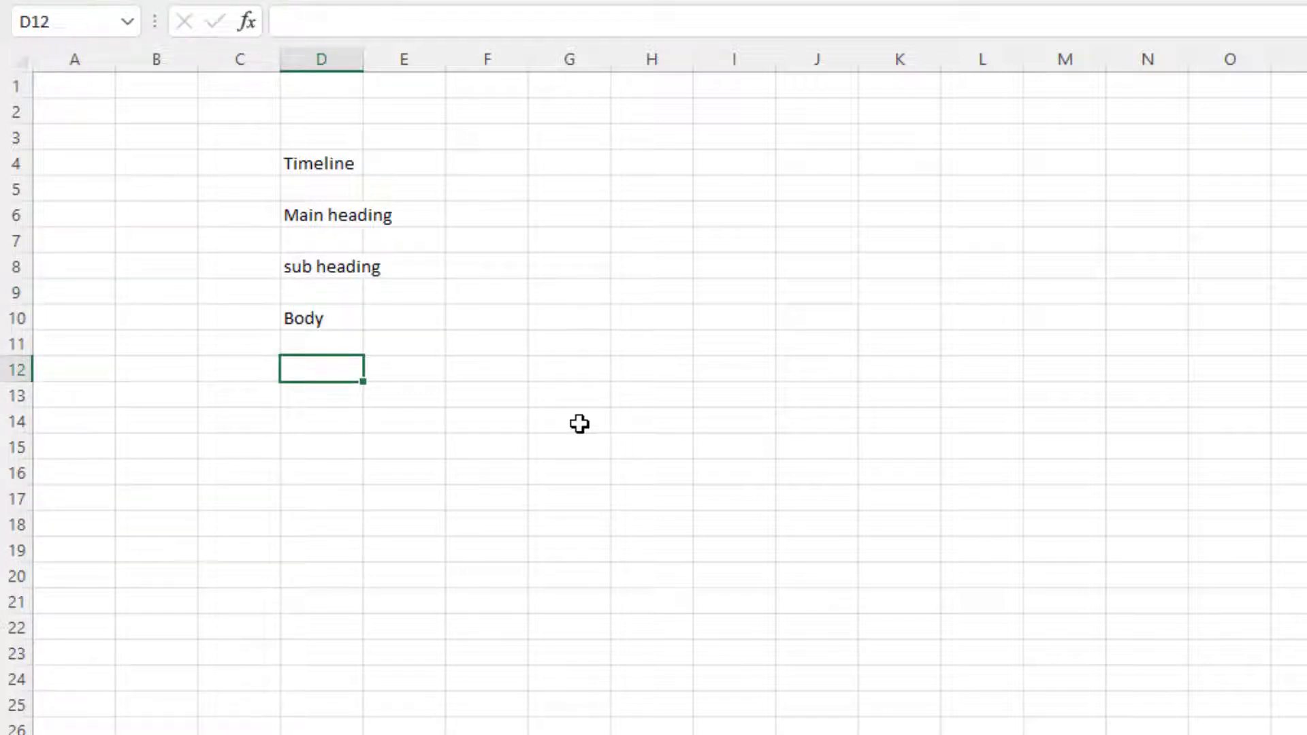
type("Sub to")
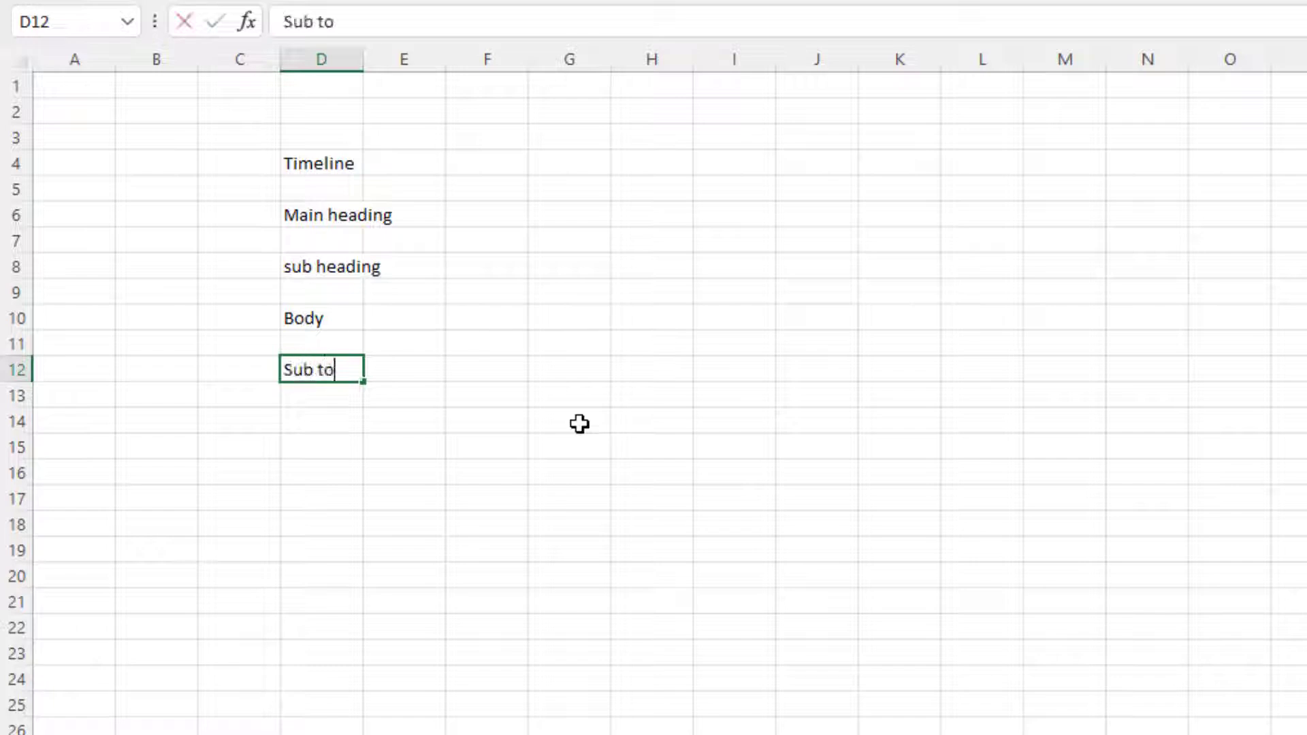
type("tals")
key("Return")
key("Return")
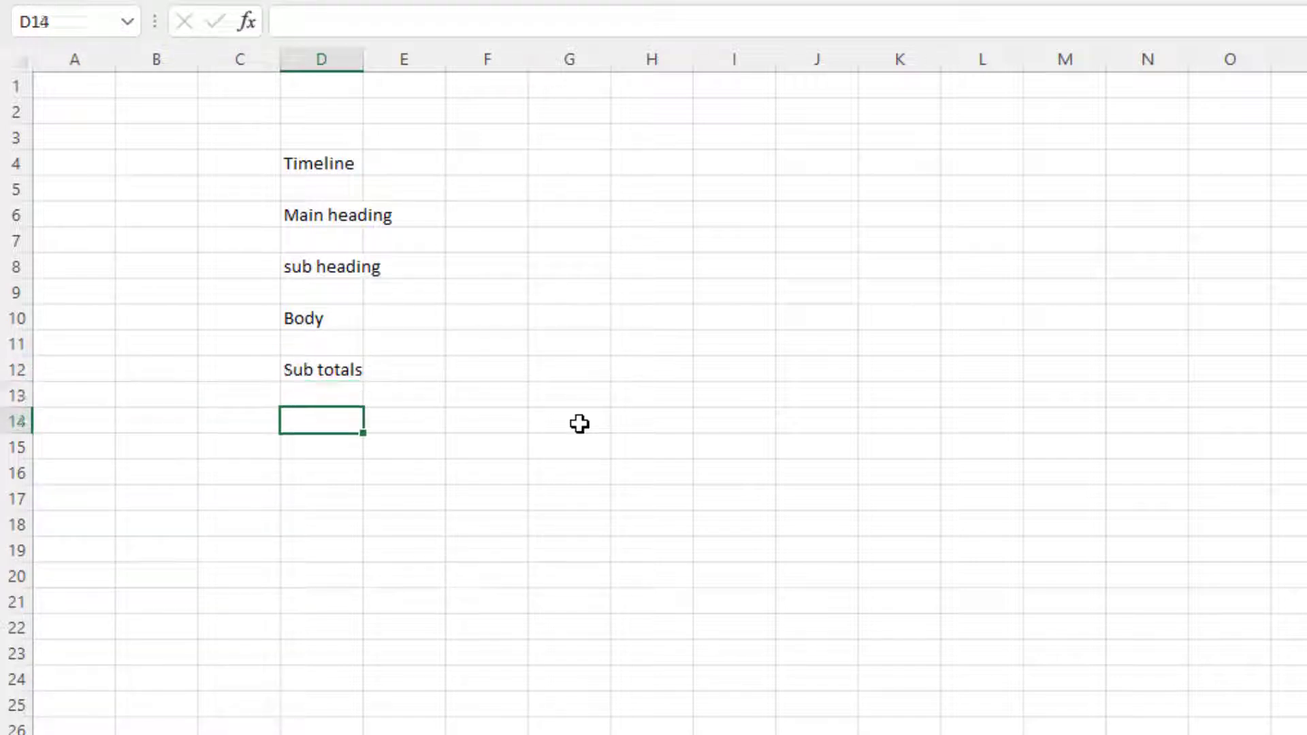
type("Grand tota")
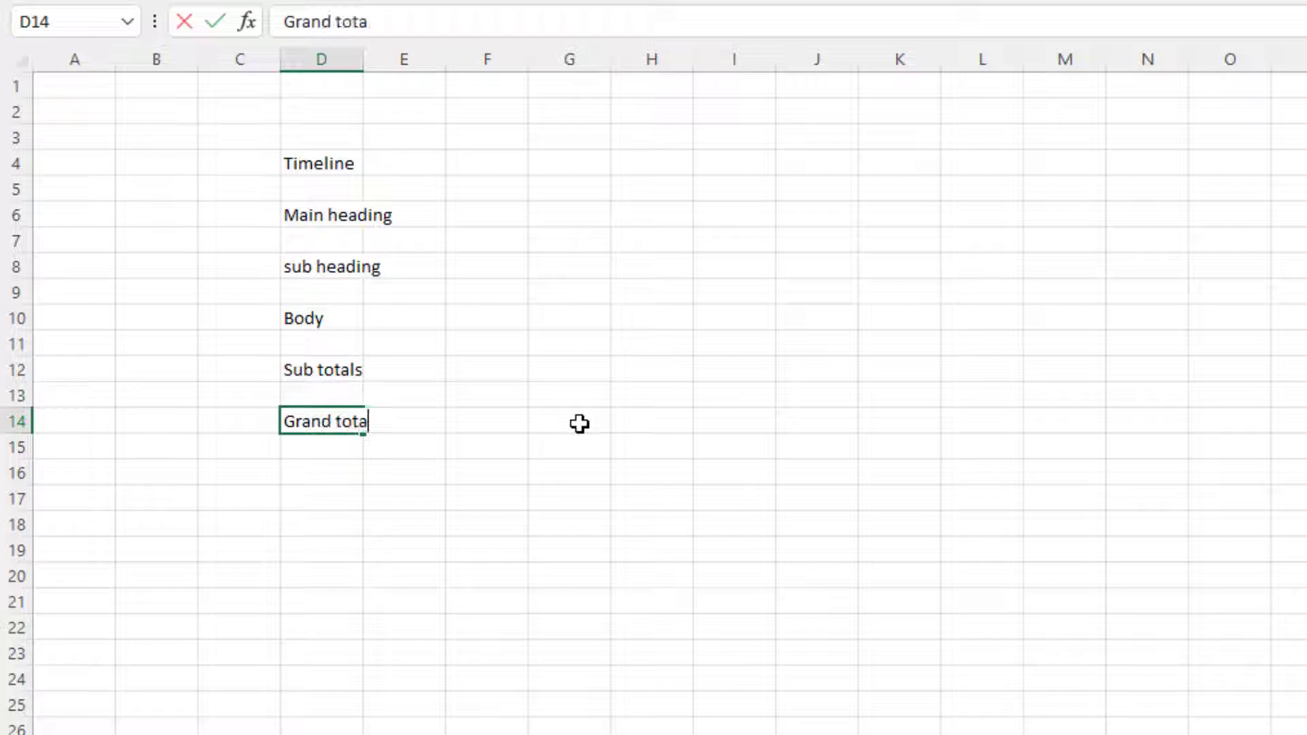
type("ls")
key("Return")
key("Return")
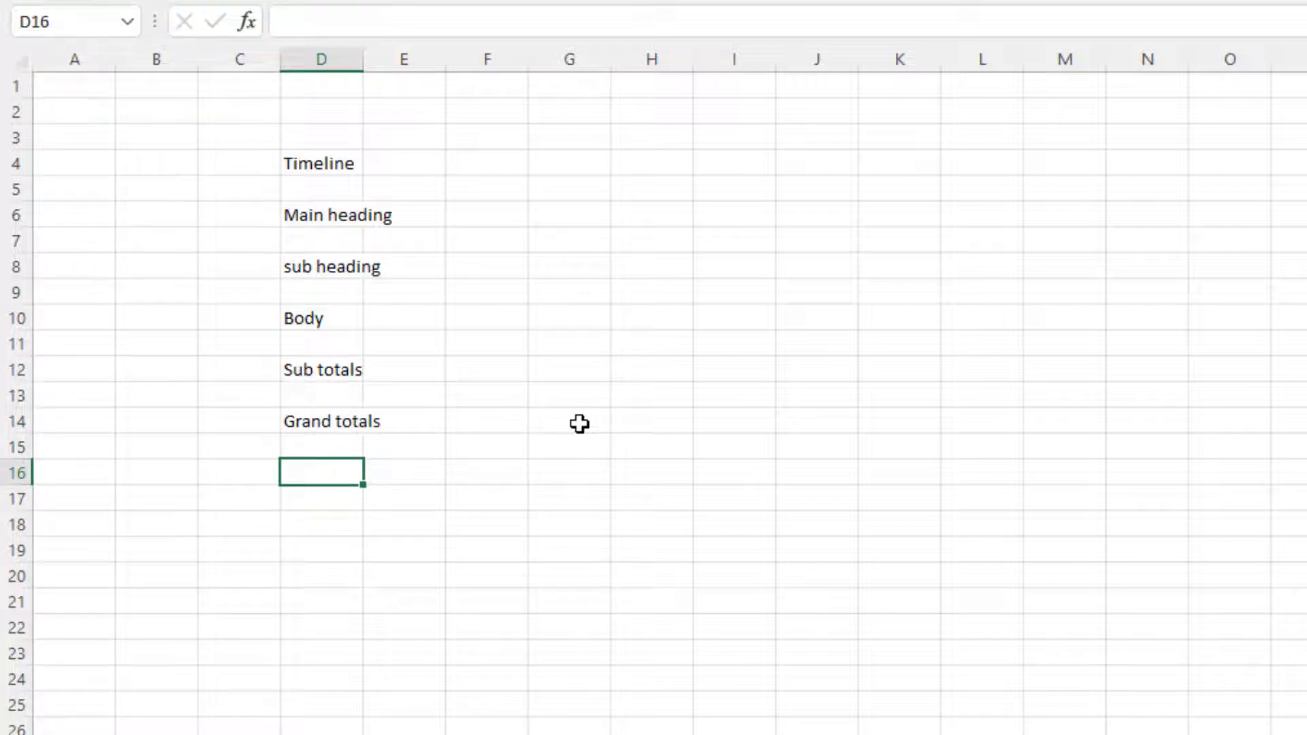
type("Inpuy")
key("BackSpace")
type("t")
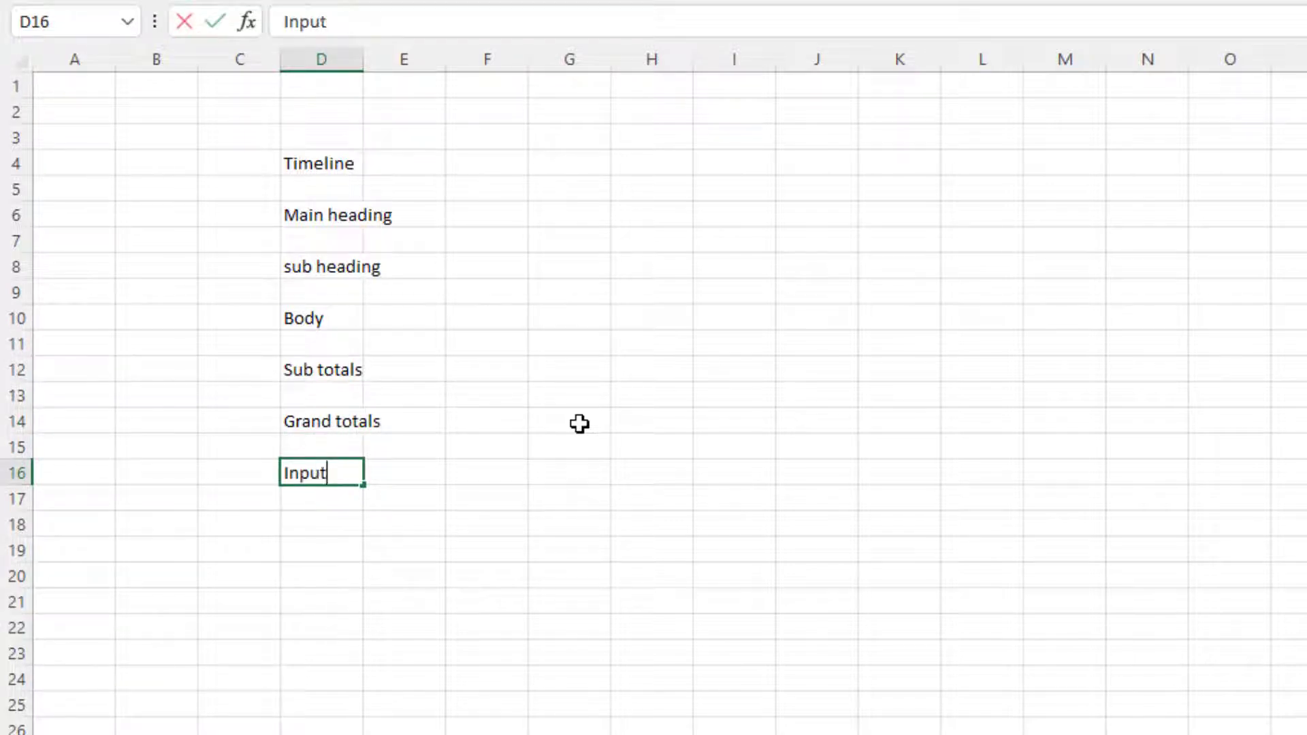
type("s")
key("Return")
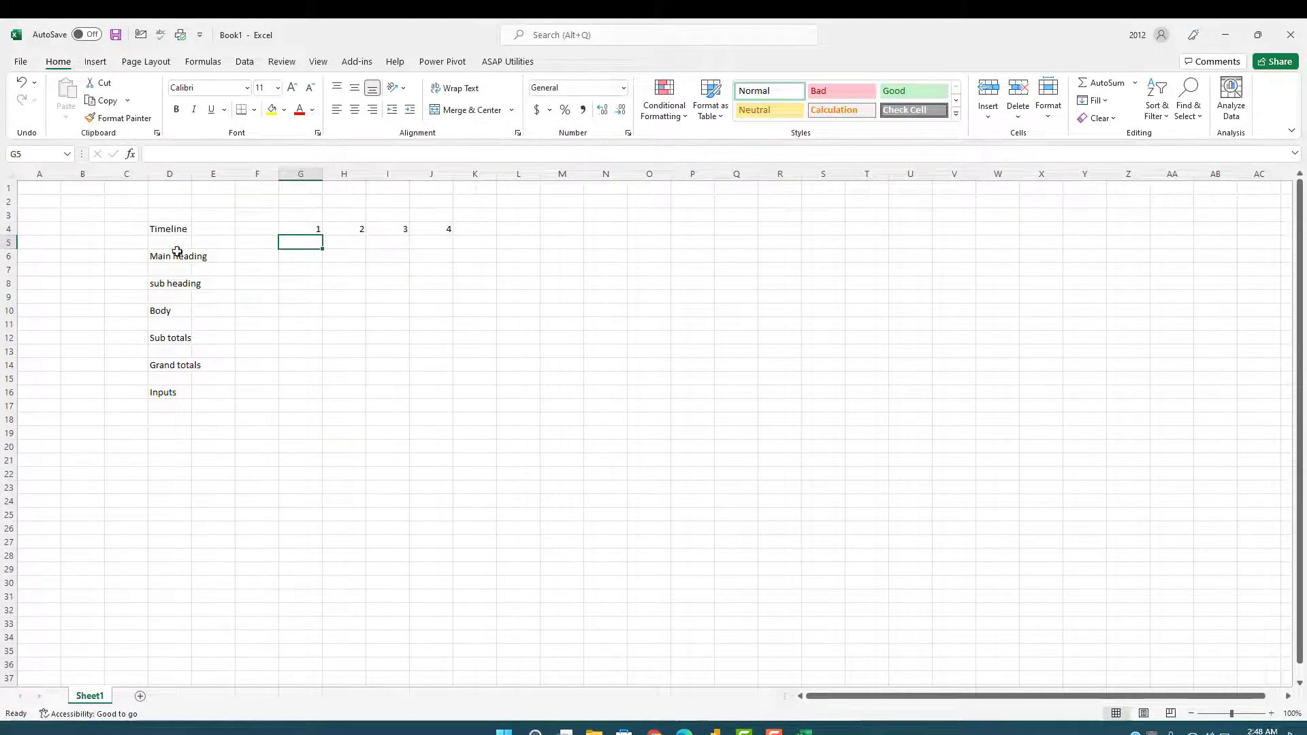
Step: Enter the timeline numbers 1 to 4 in G4:J4 and select them
left_click_drag(310, 227, 453, 227)
left_click(292, 265)
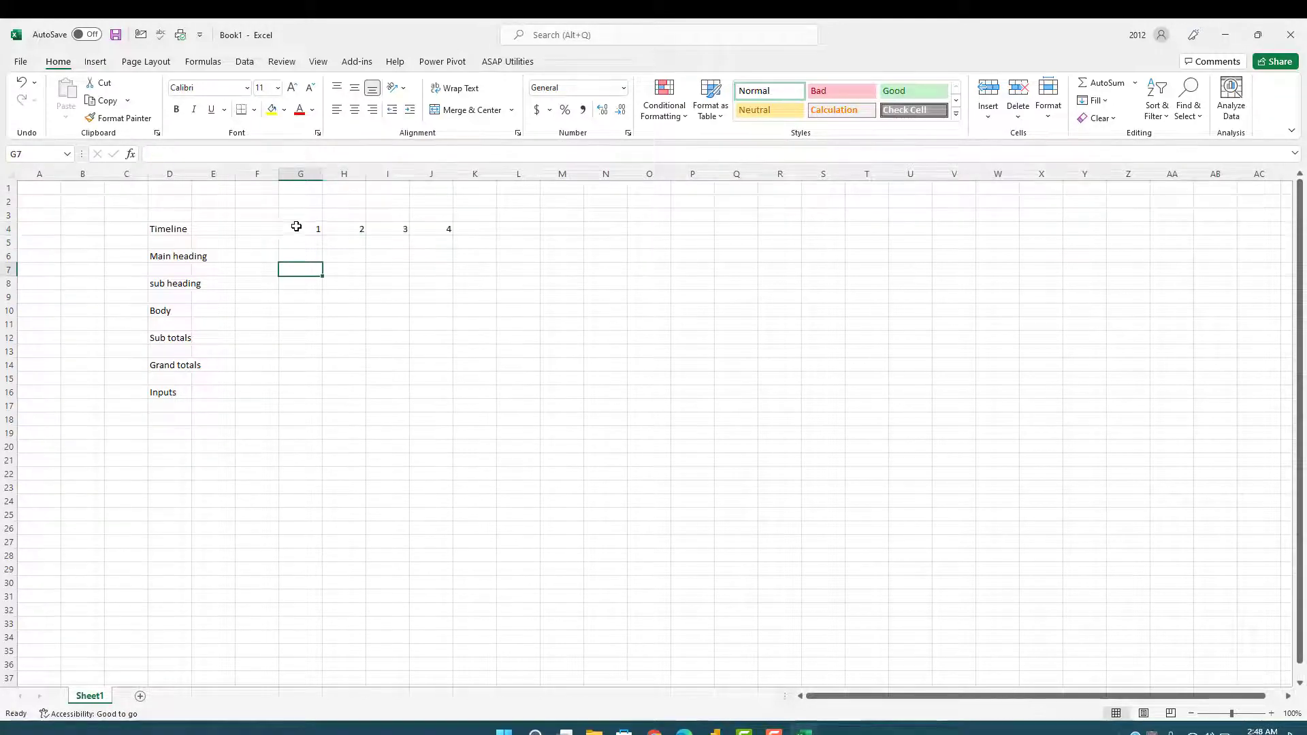
left_click_drag(296, 226, 434, 226)
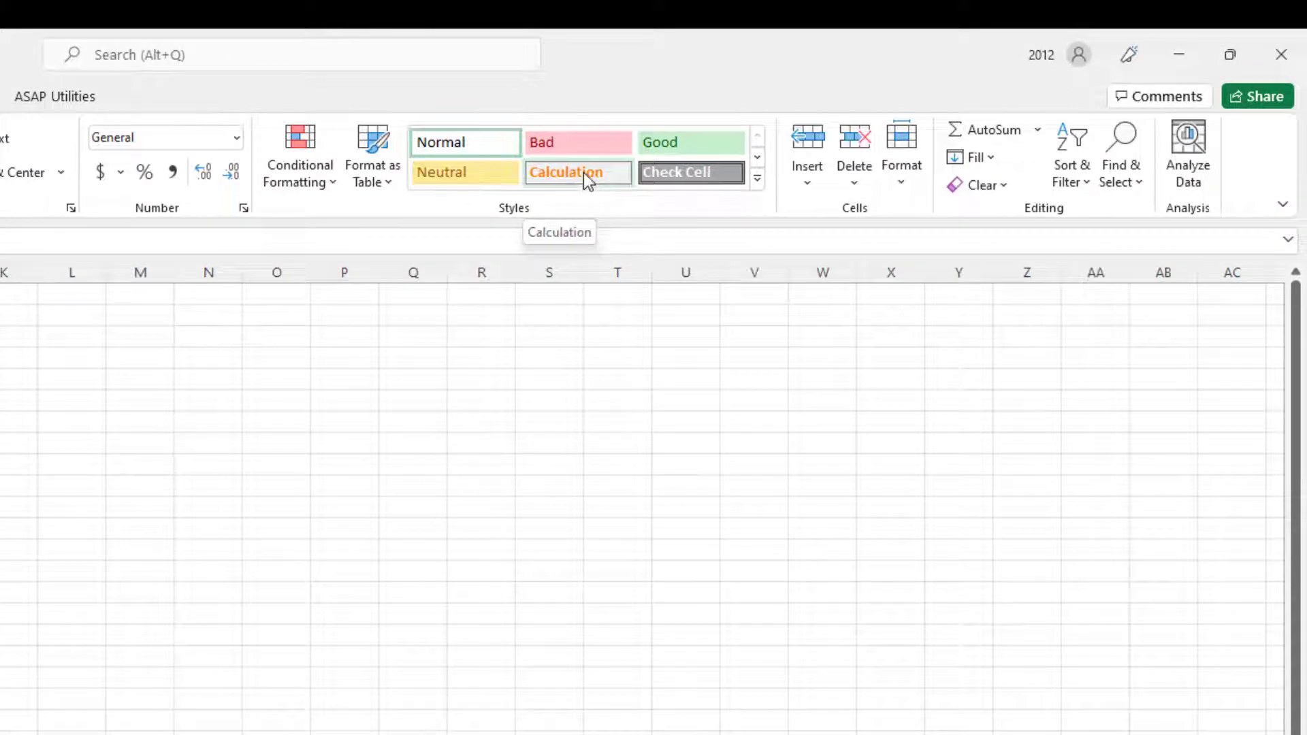
Step: Duplicate the Calculation style as 'timeline' with a dotted outline border
right_click(586, 179)
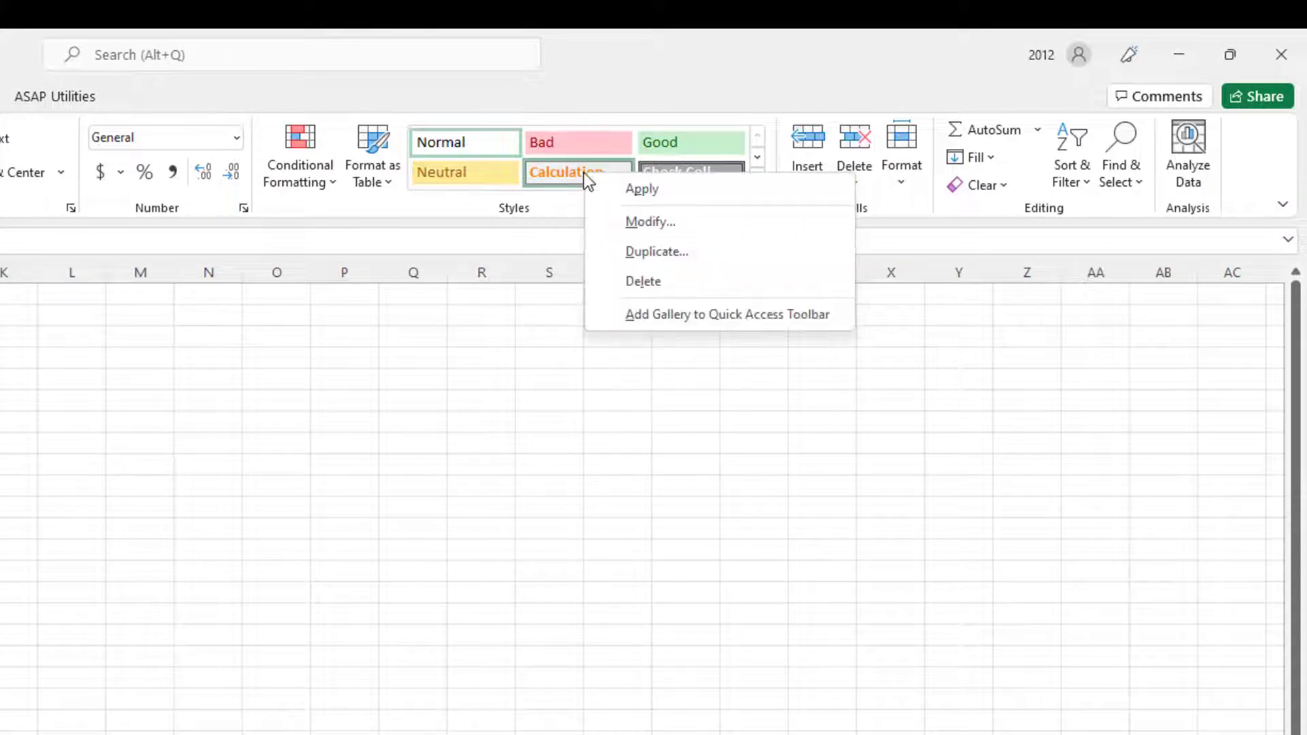
left_click(664, 252)
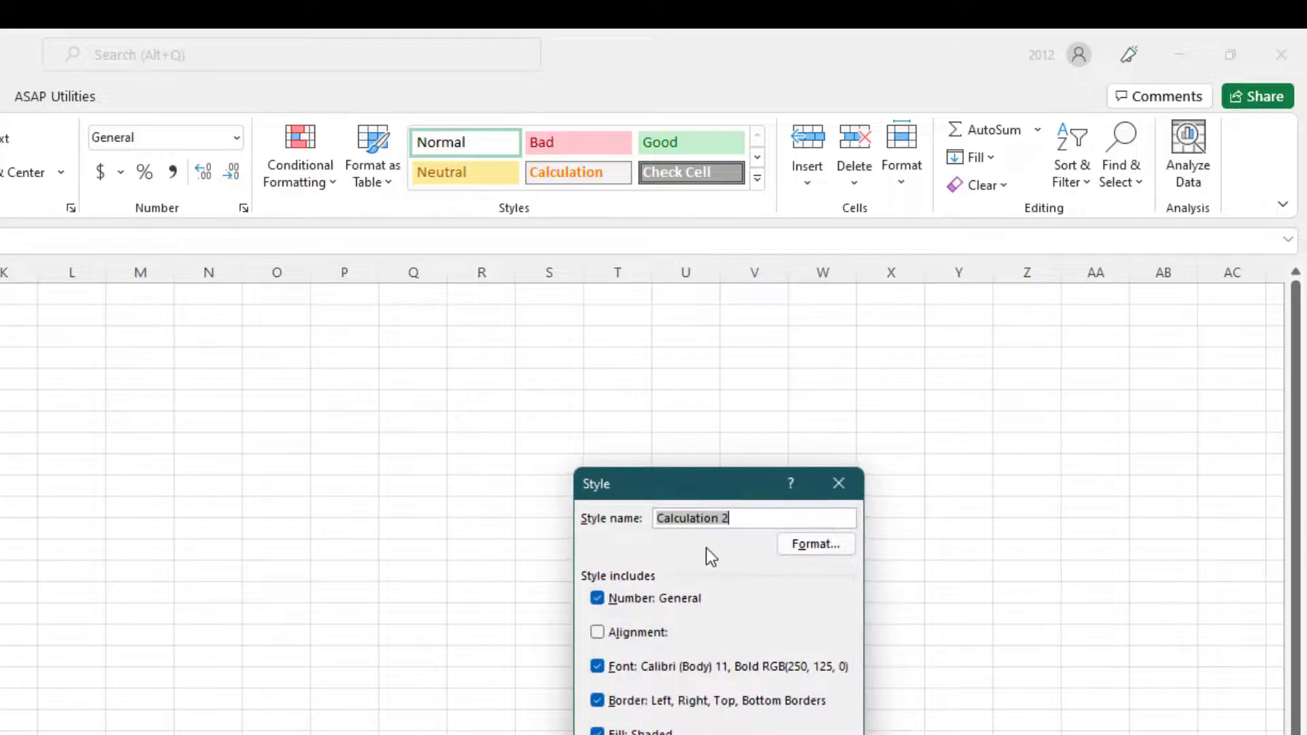
type("timeline")
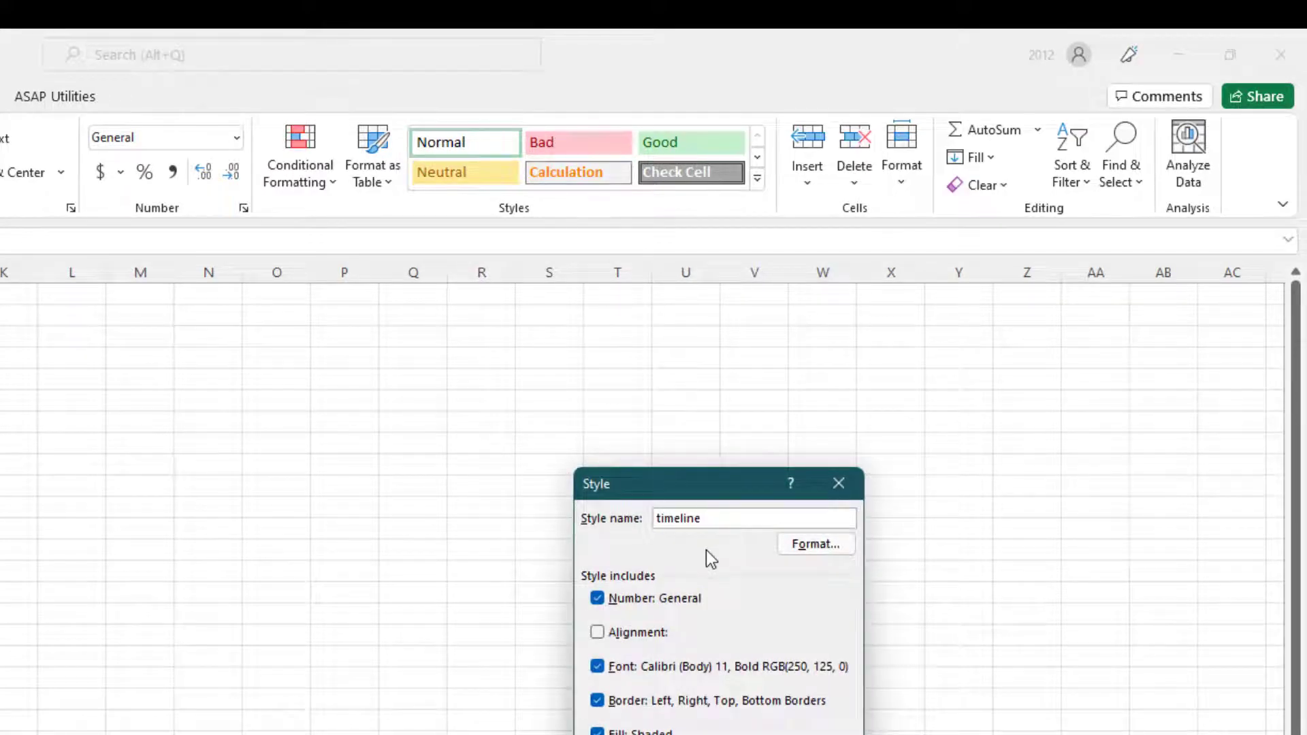
left_click(798, 543)
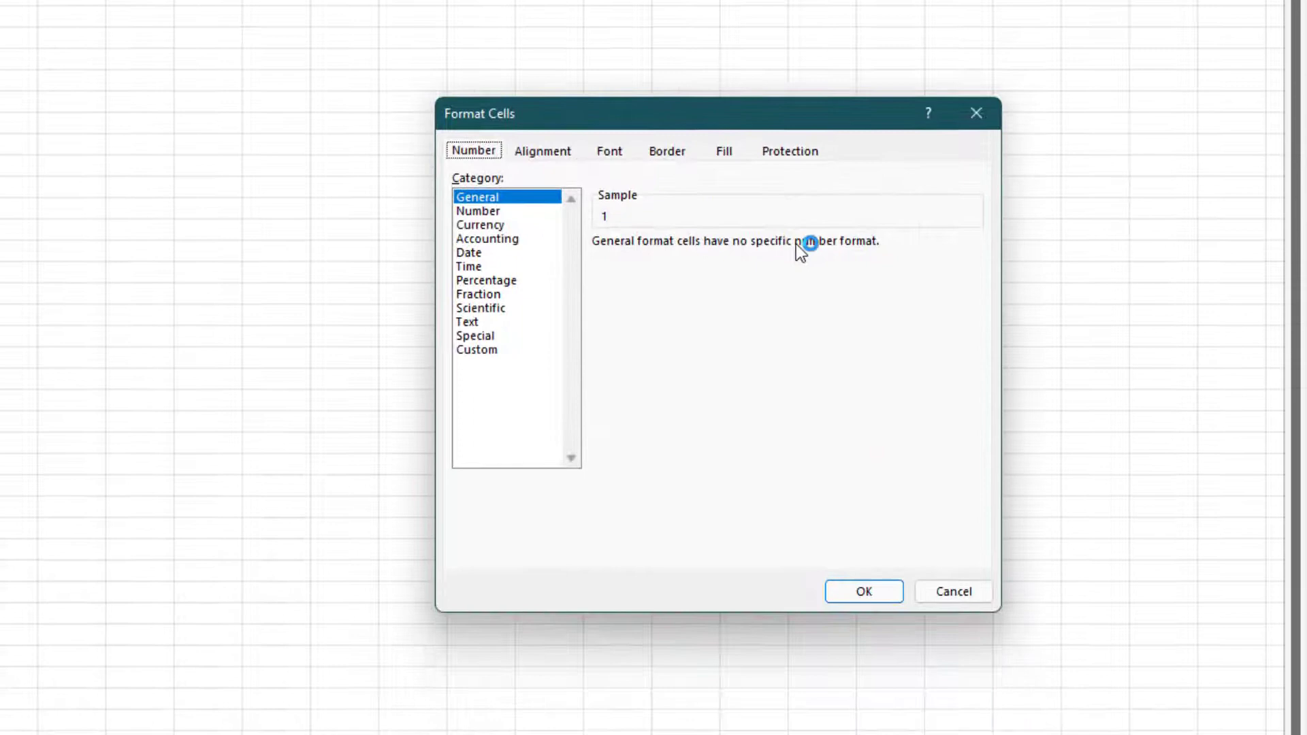
left_click(667, 154)
left_click(679, 220)
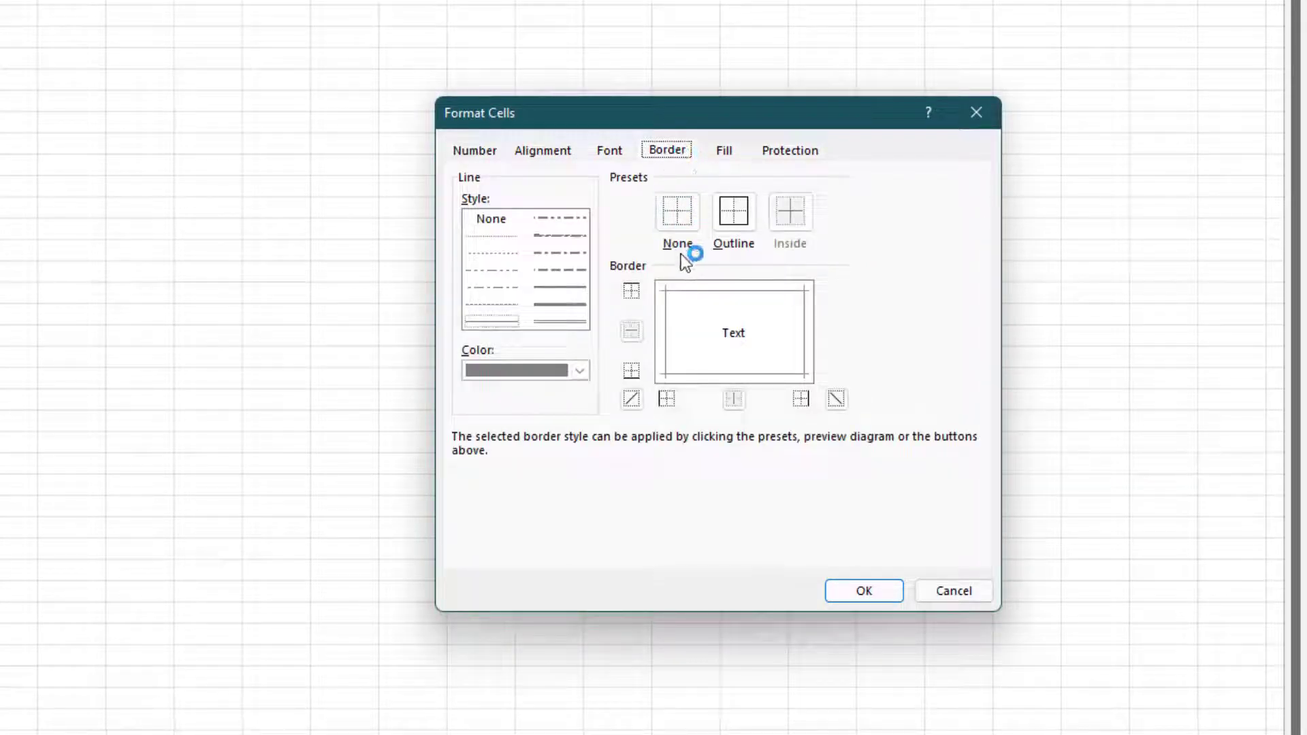
left_click(732, 215)
left_click(502, 238)
left_click(722, 224)
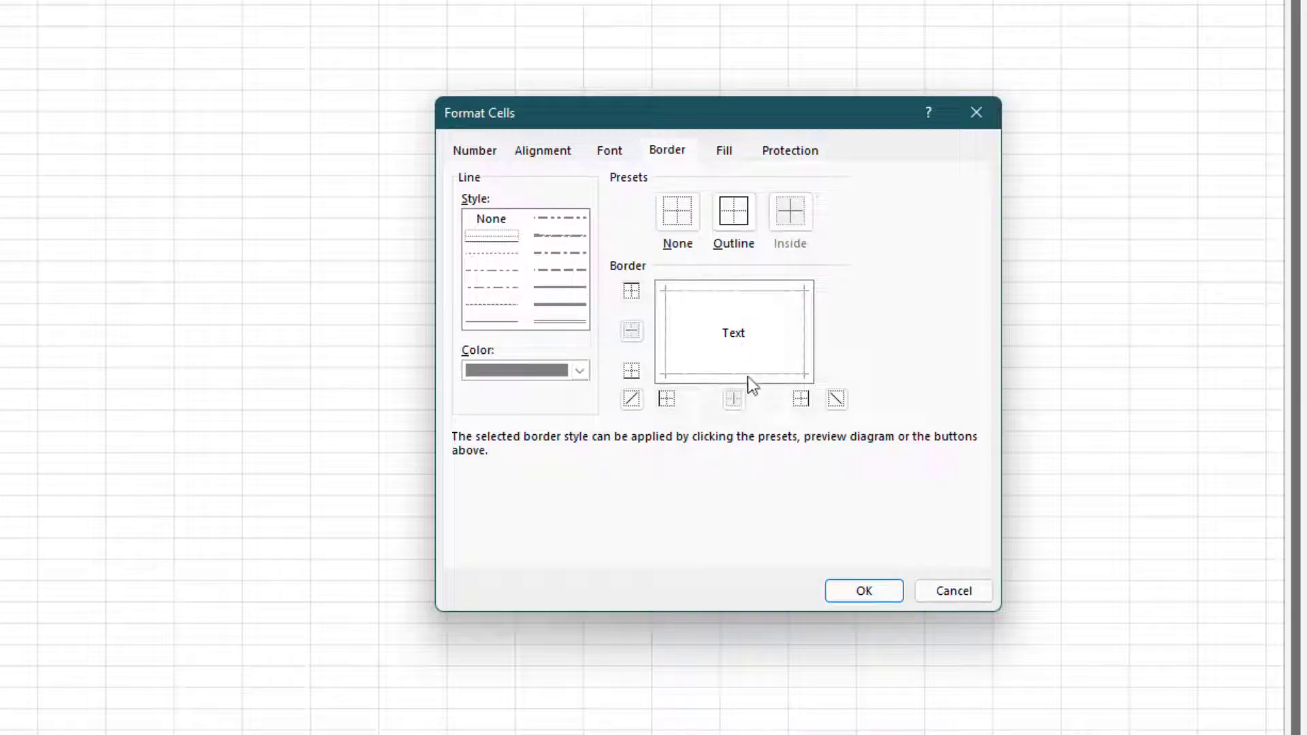
left_click(858, 592)
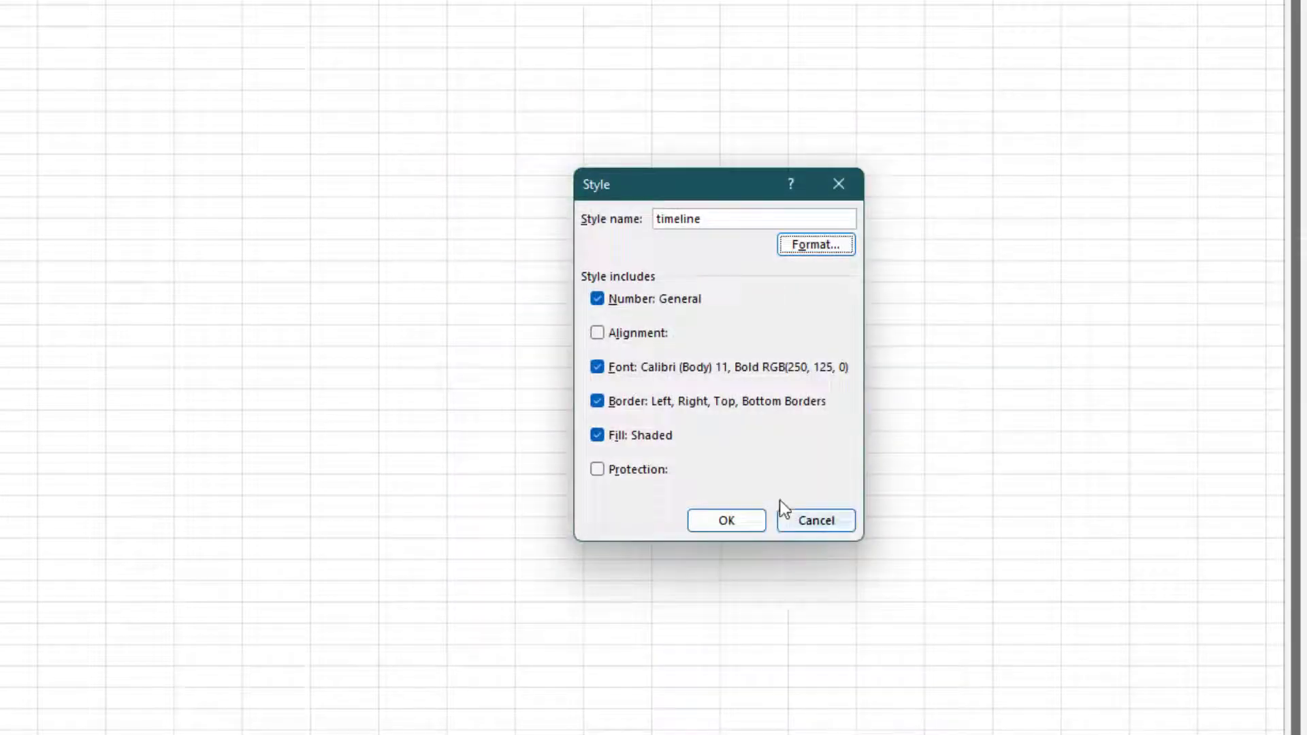
left_click(738, 520)
Step: Apply the timeline style to the numbers in G4:J4 and centre them
left_click(603, 239)
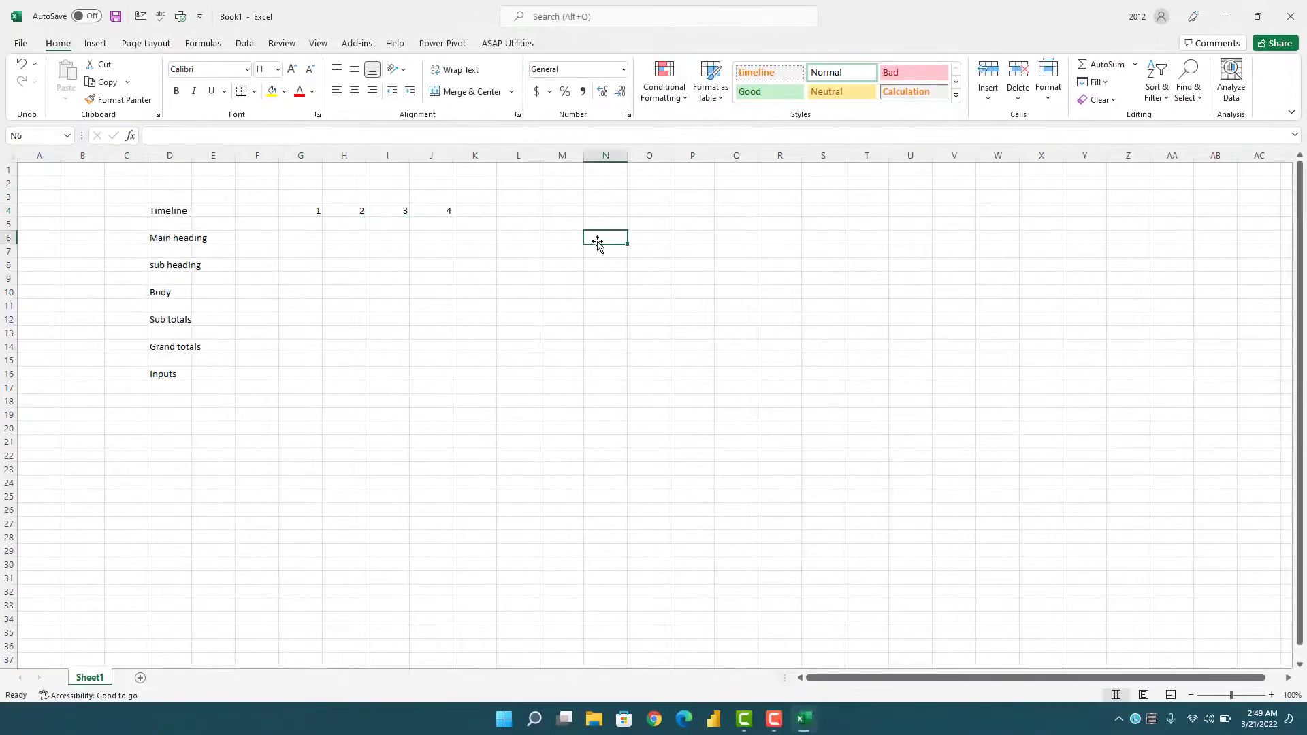
left_click_drag(309, 204, 444, 212)
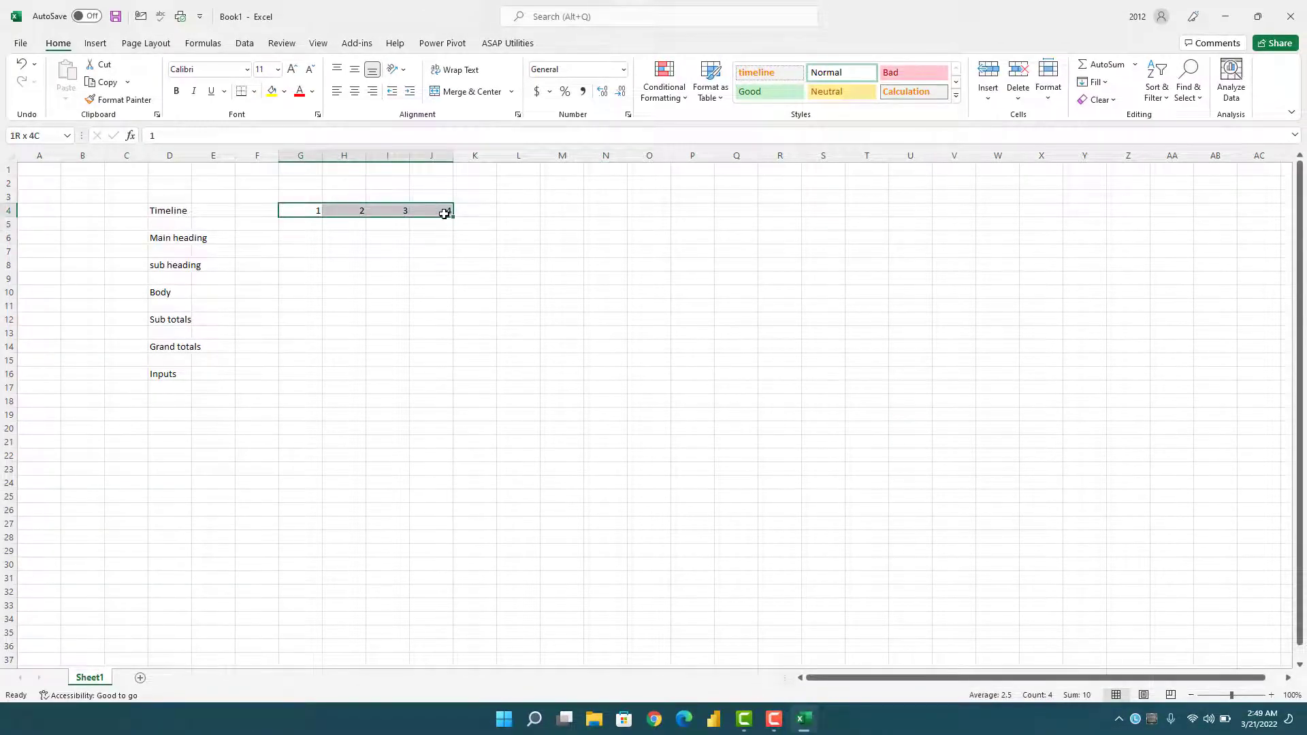
left_click(752, 81)
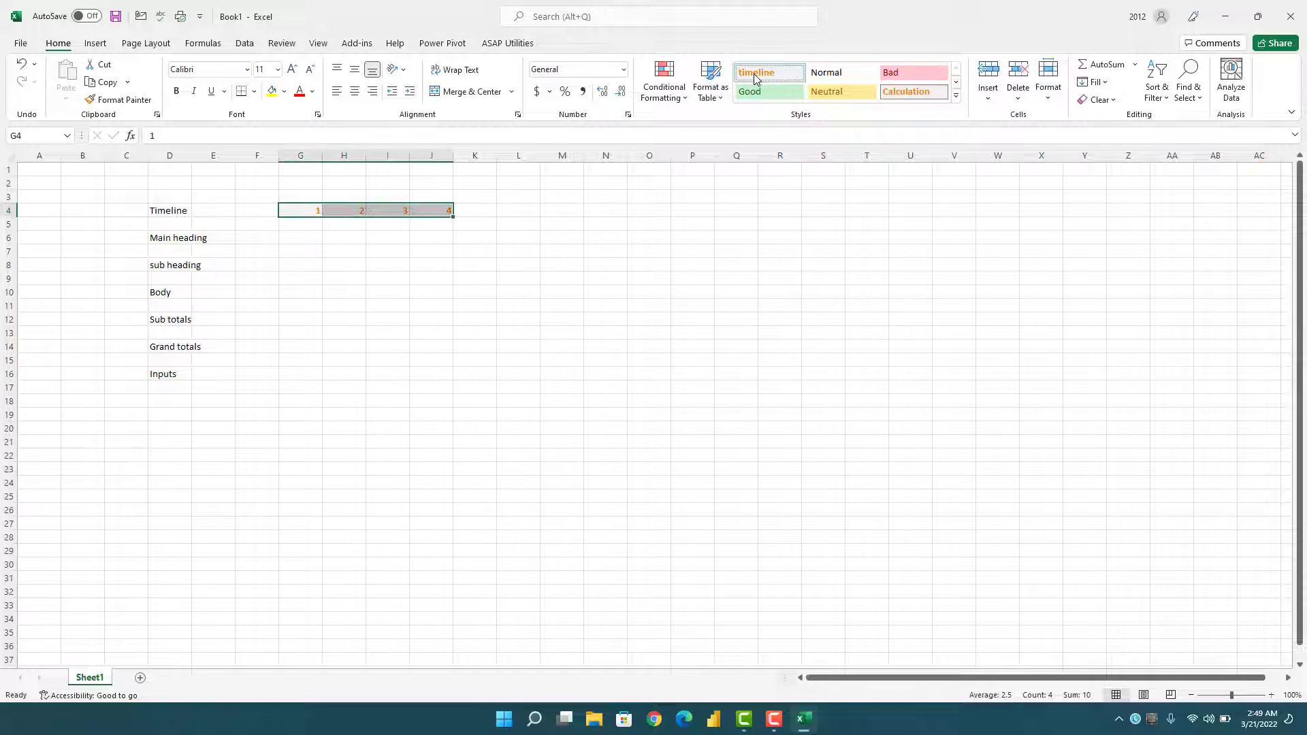
left_click(679, 211)
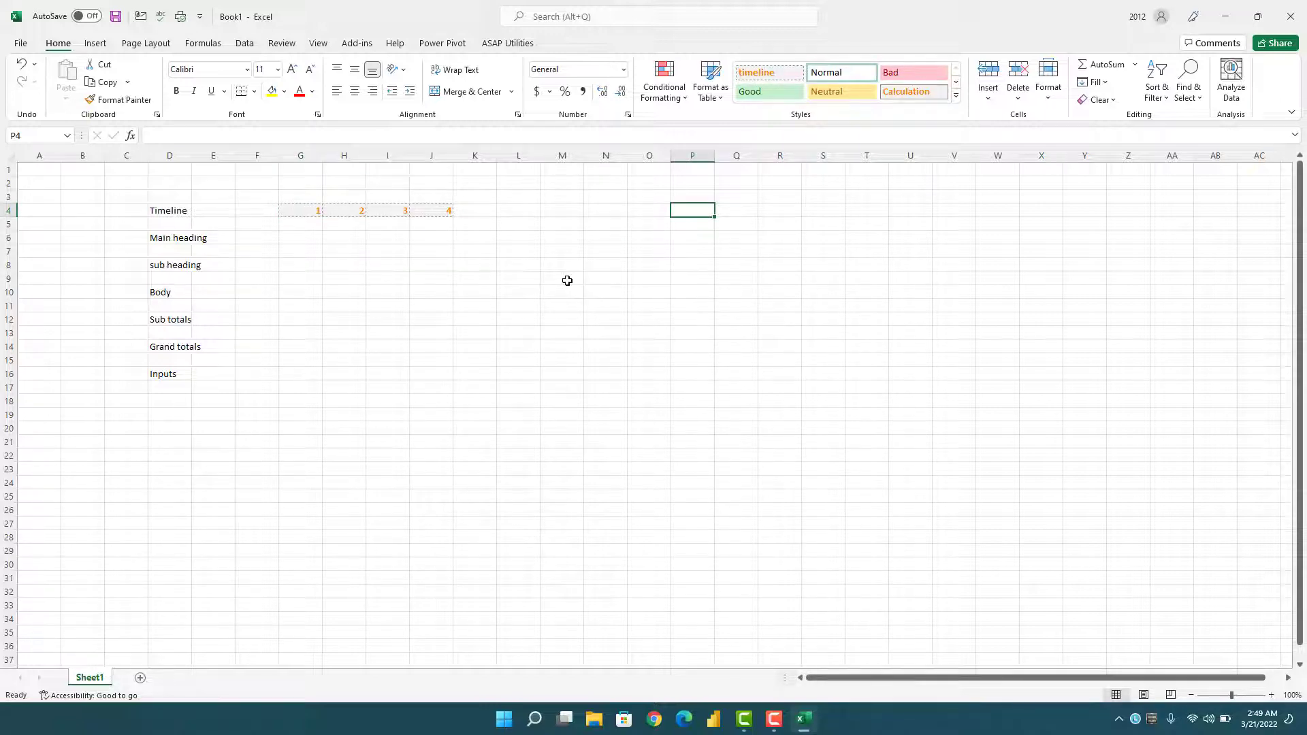
left_click_drag(304, 210, 429, 211)
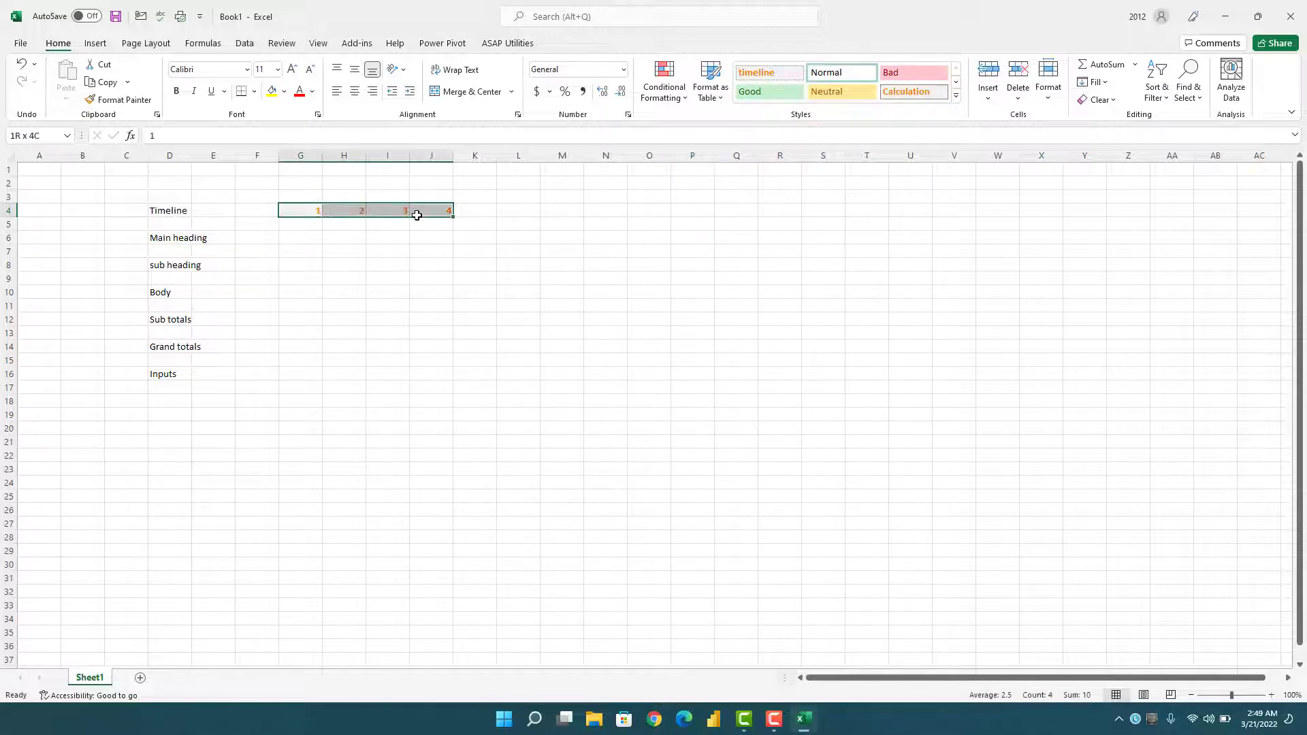
left_click(355, 91)
left_click(389, 181)
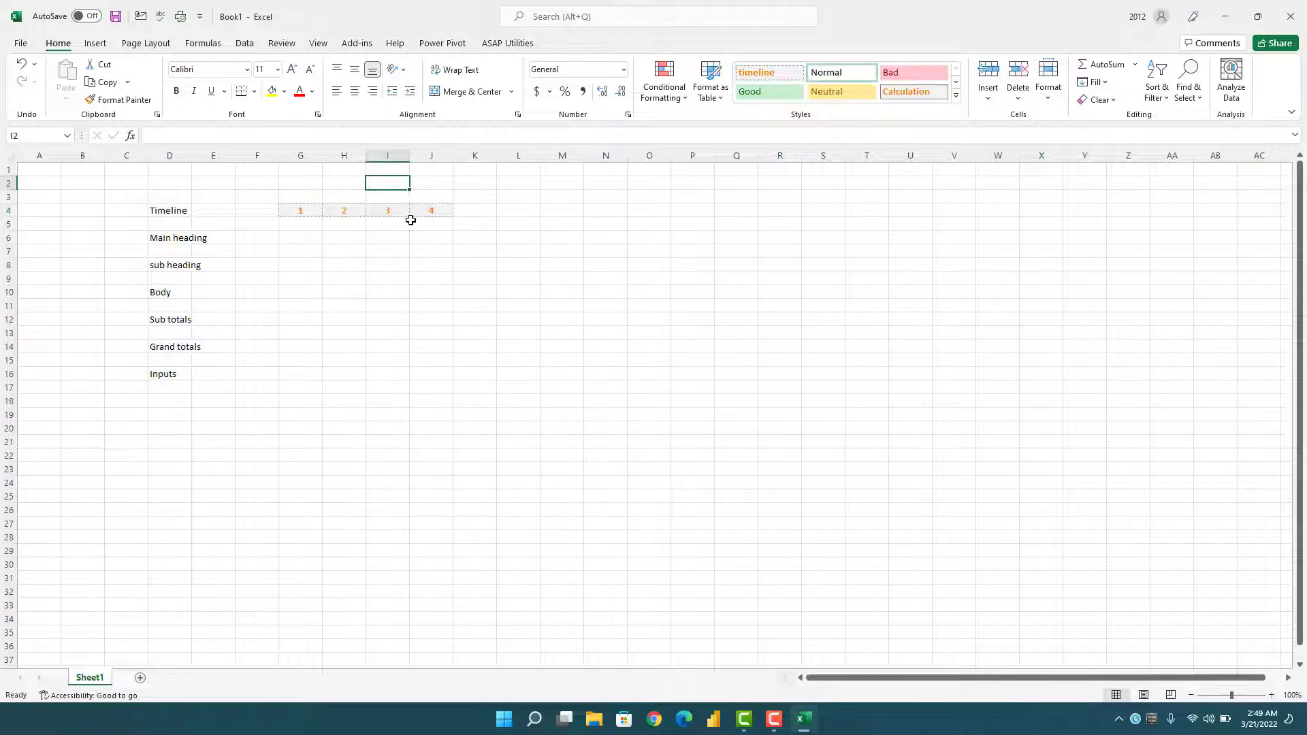
Step: Style the main heading through Inputs rows, ending with the yellow Inputs style on G16:J16
left_click_drag(301, 237, 431, 239)
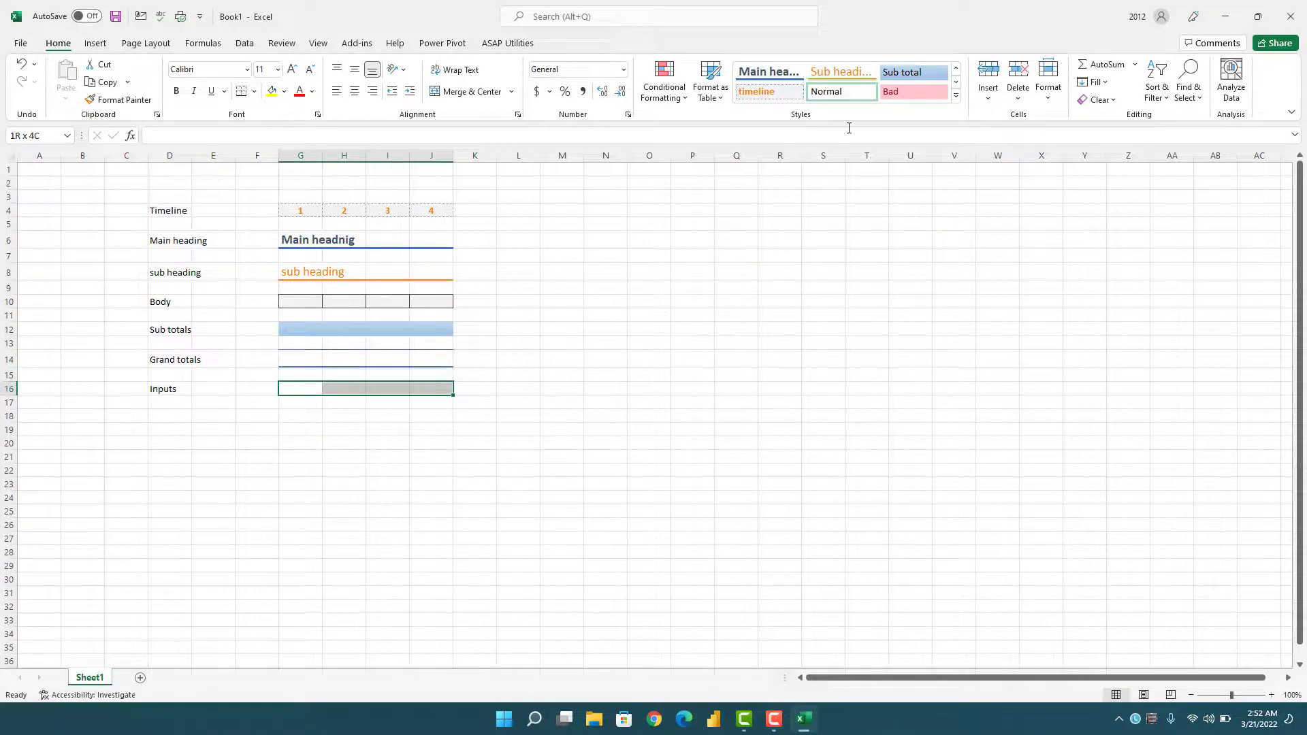
left_click(955, 96)
left_click(924, 100)
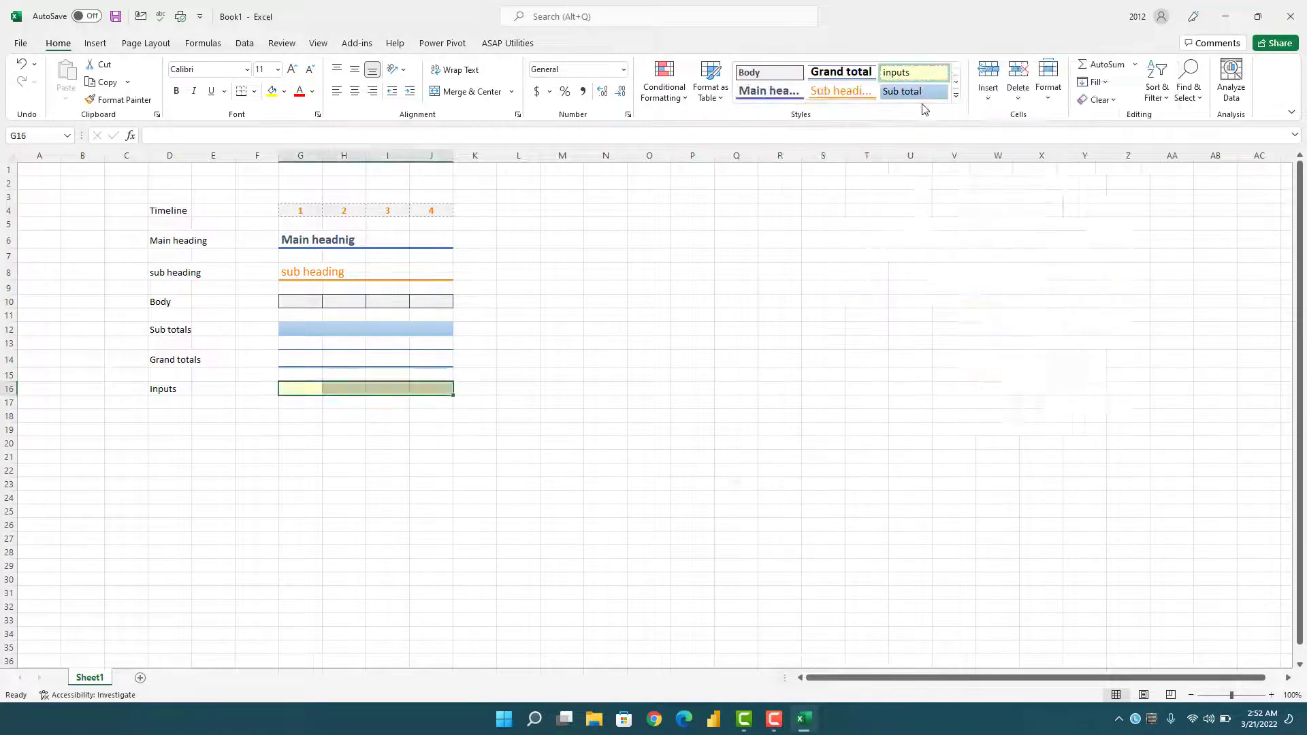
left_click(736, 348)
left_click(639, 390)
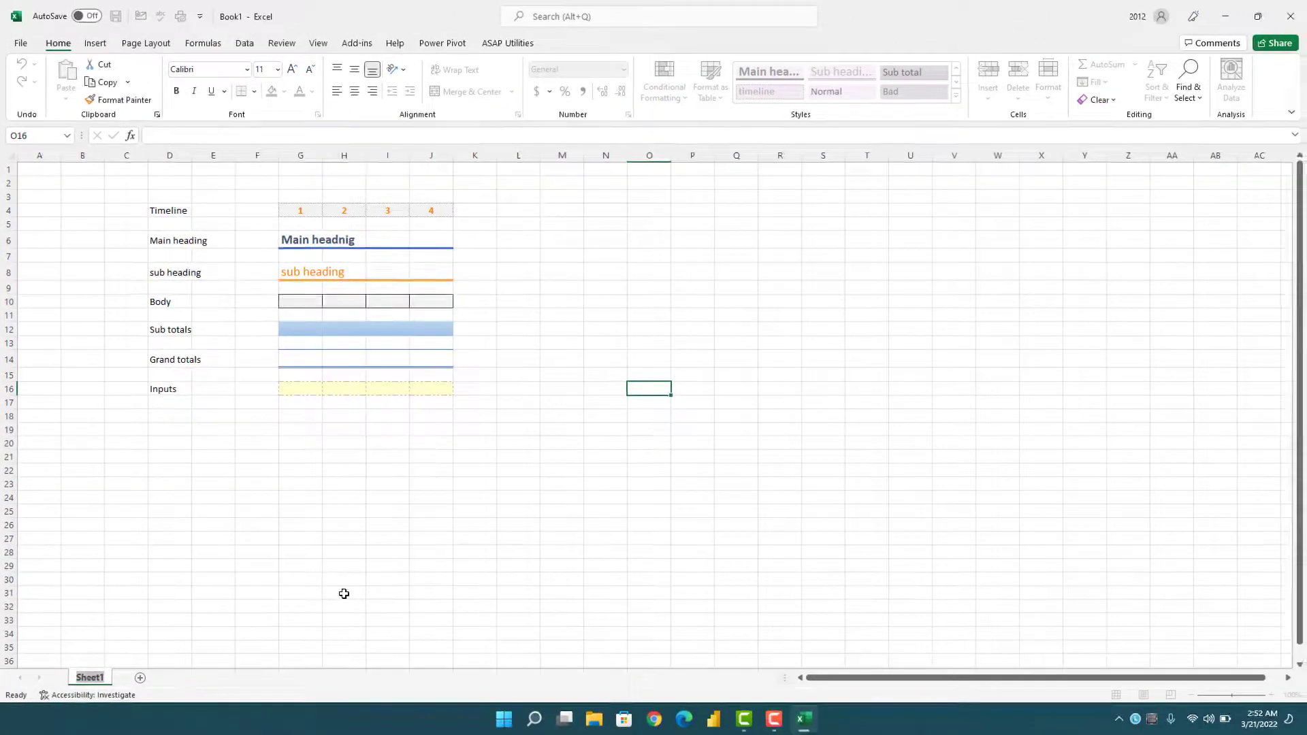
type("Accent")
Step: Name the sheet Accent and Ctrl-drag its tab to make a copy ready for renaming
key("Return")
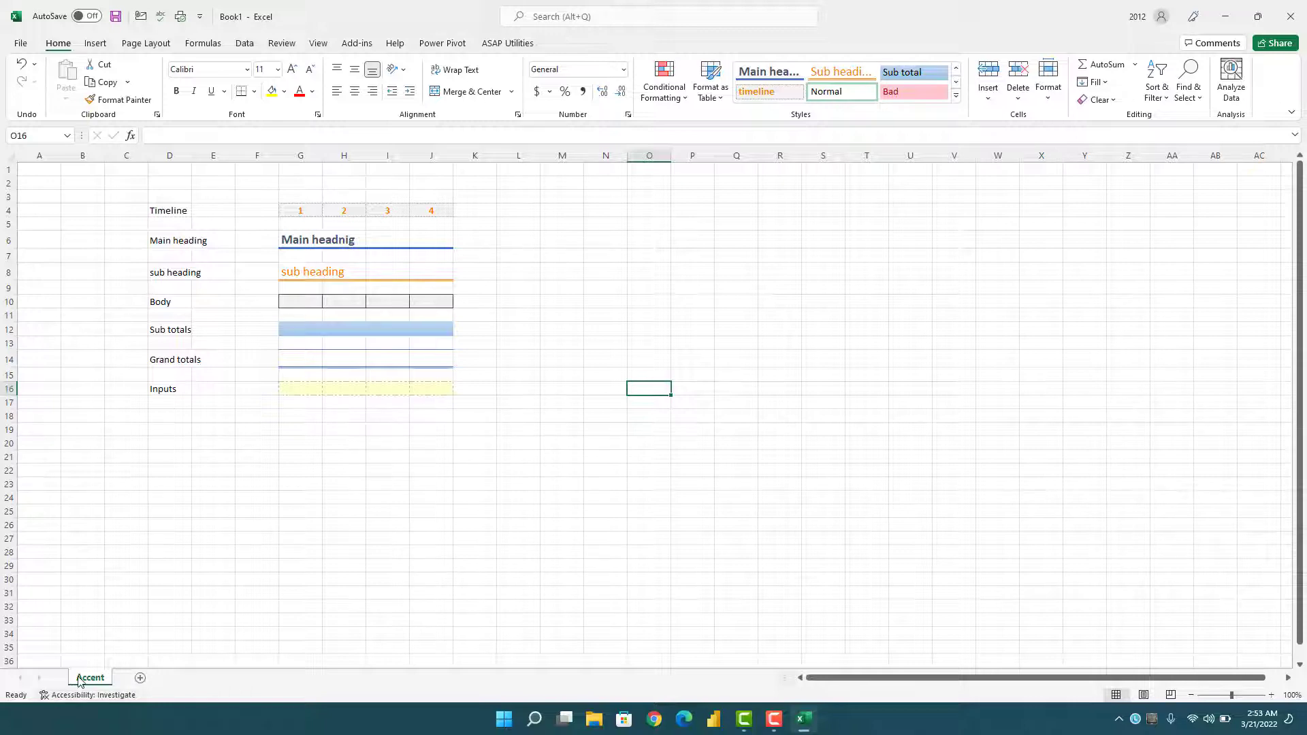
left_click_drag(98, 682, 135, 672)
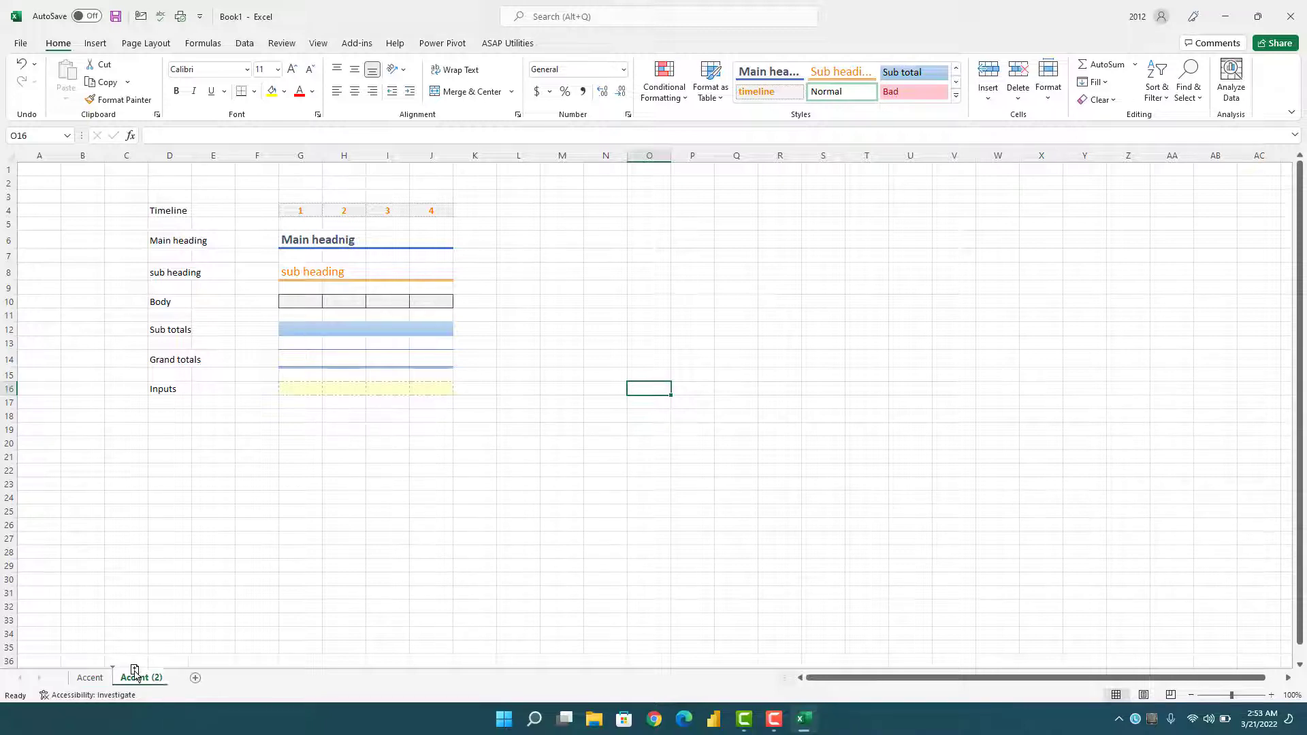
double_click(142, 678)
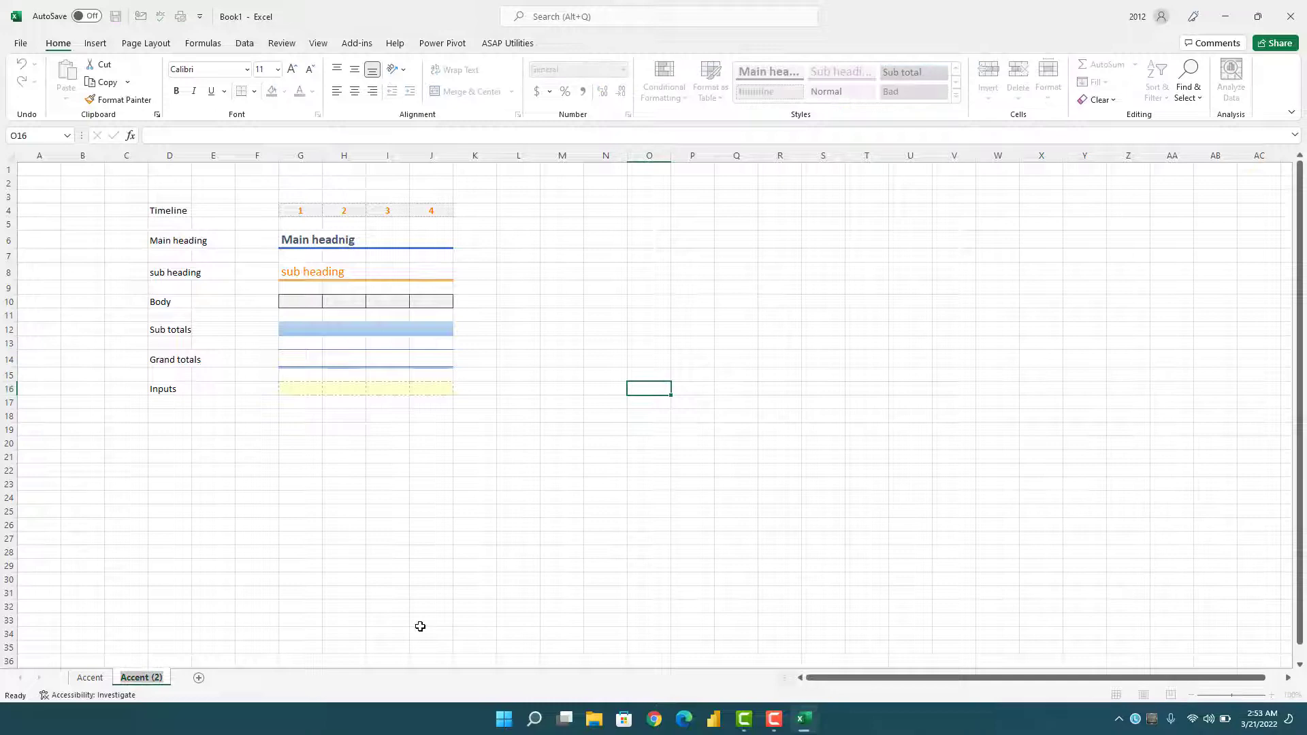
type("Tea")
type("m")
type("plate")
Step: Name the copied sheet Template
key("Return")
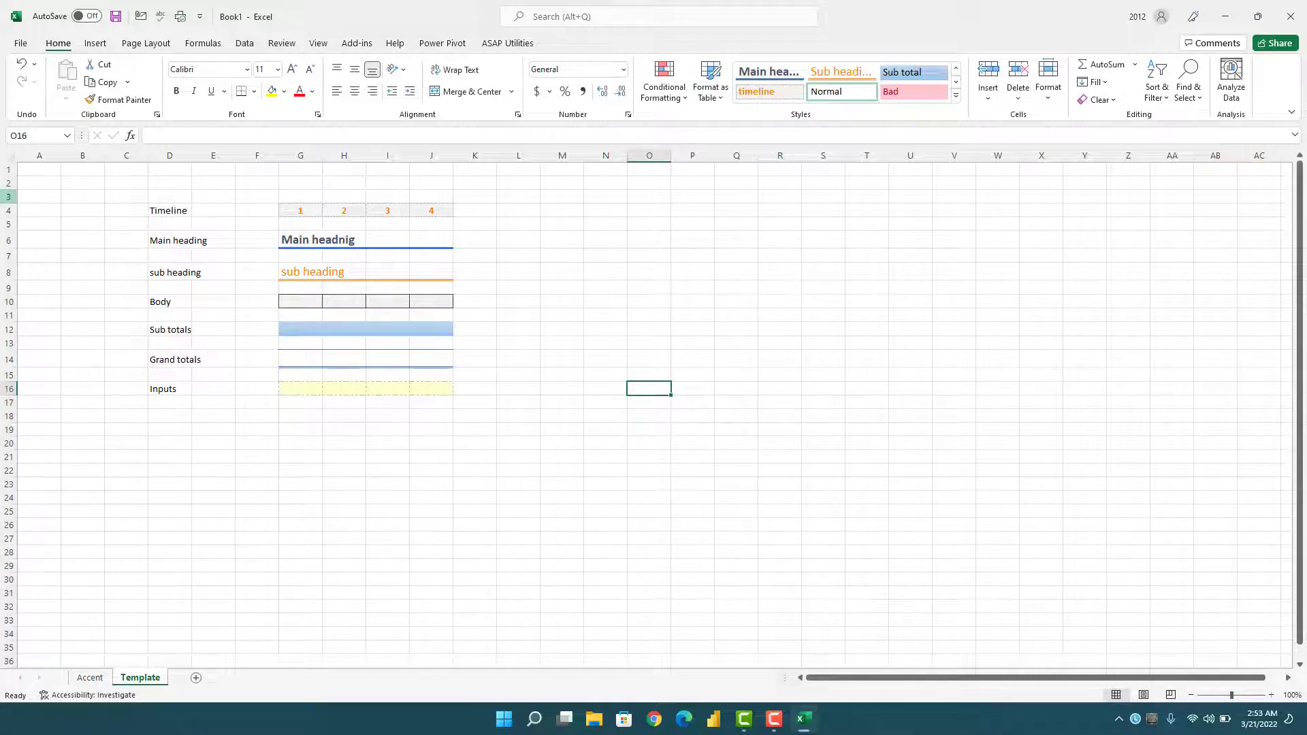
Step: Insert three blank rows above the template and enter ABC Company Limited in B2 and Financial Modelling in B3
left_click(7, 196)
key("ctrl+shift+plus")
key("ctrl+shift+plus")
key("ctrl+shift+plus")
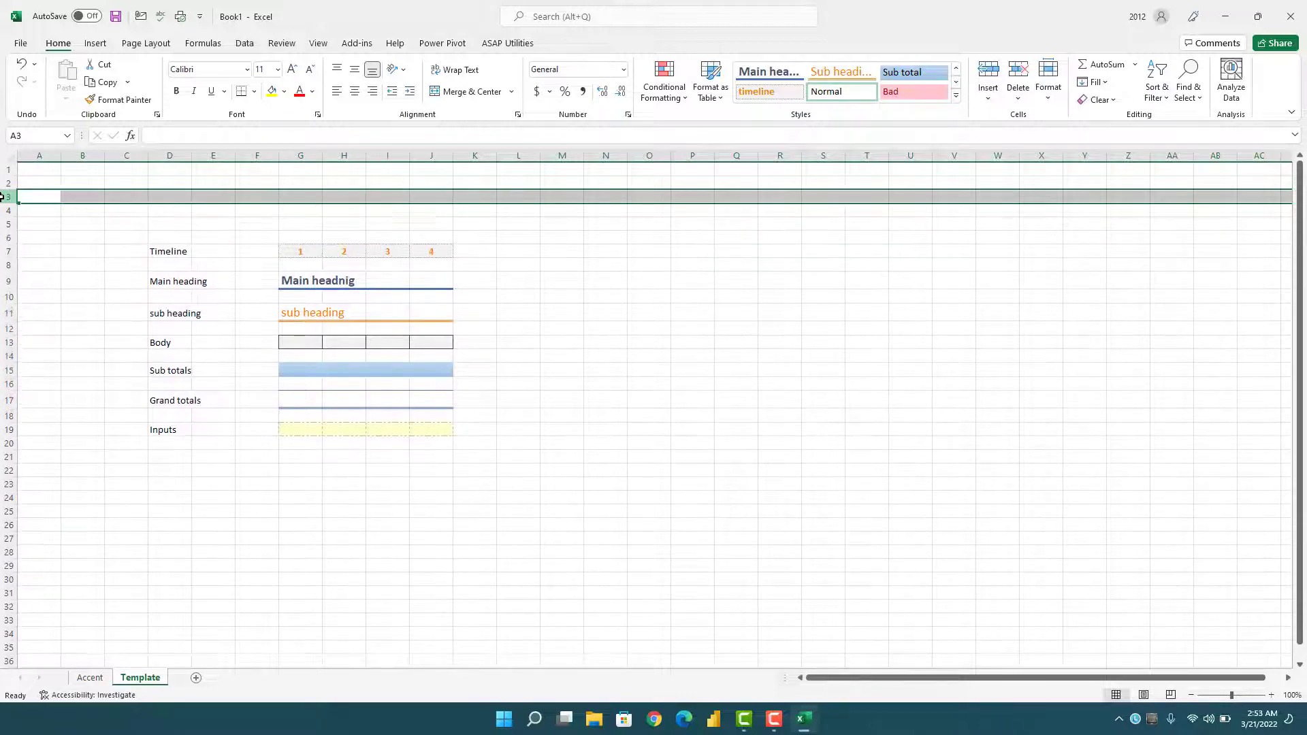
key("Up")
key("Right")
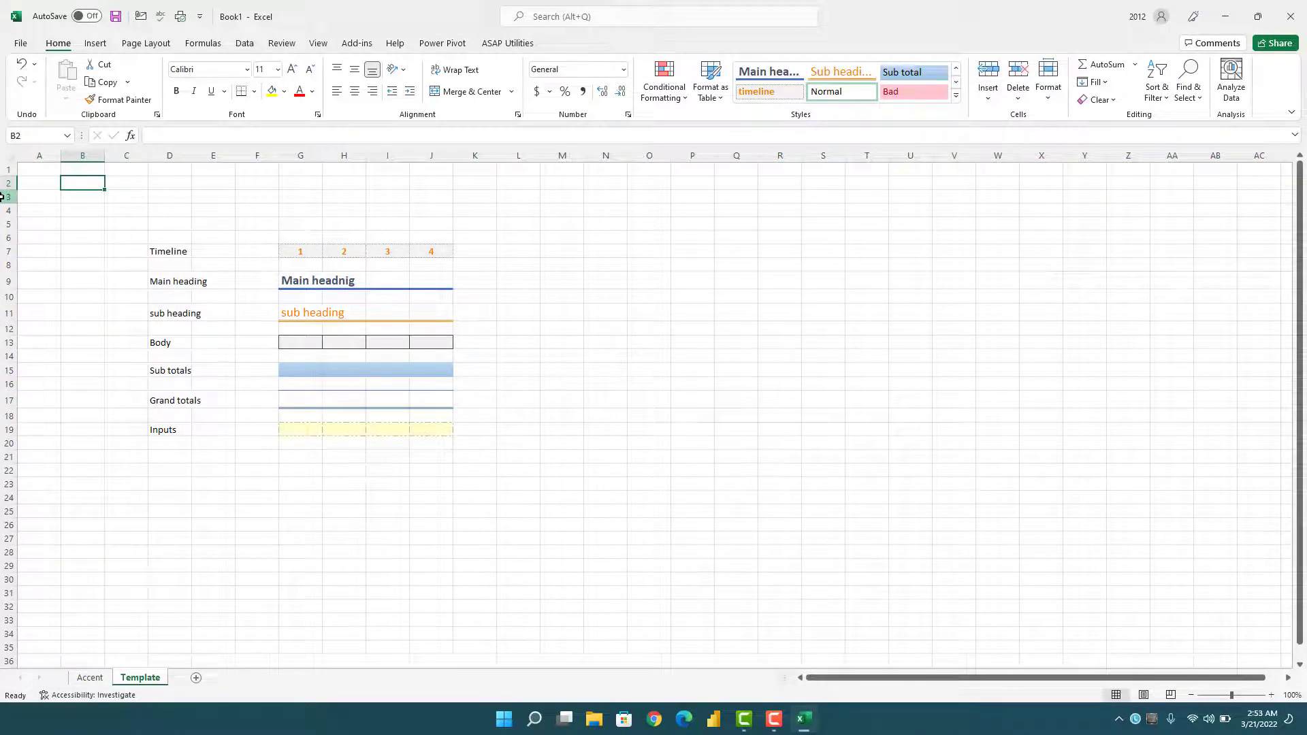
type("ABC Company Li")
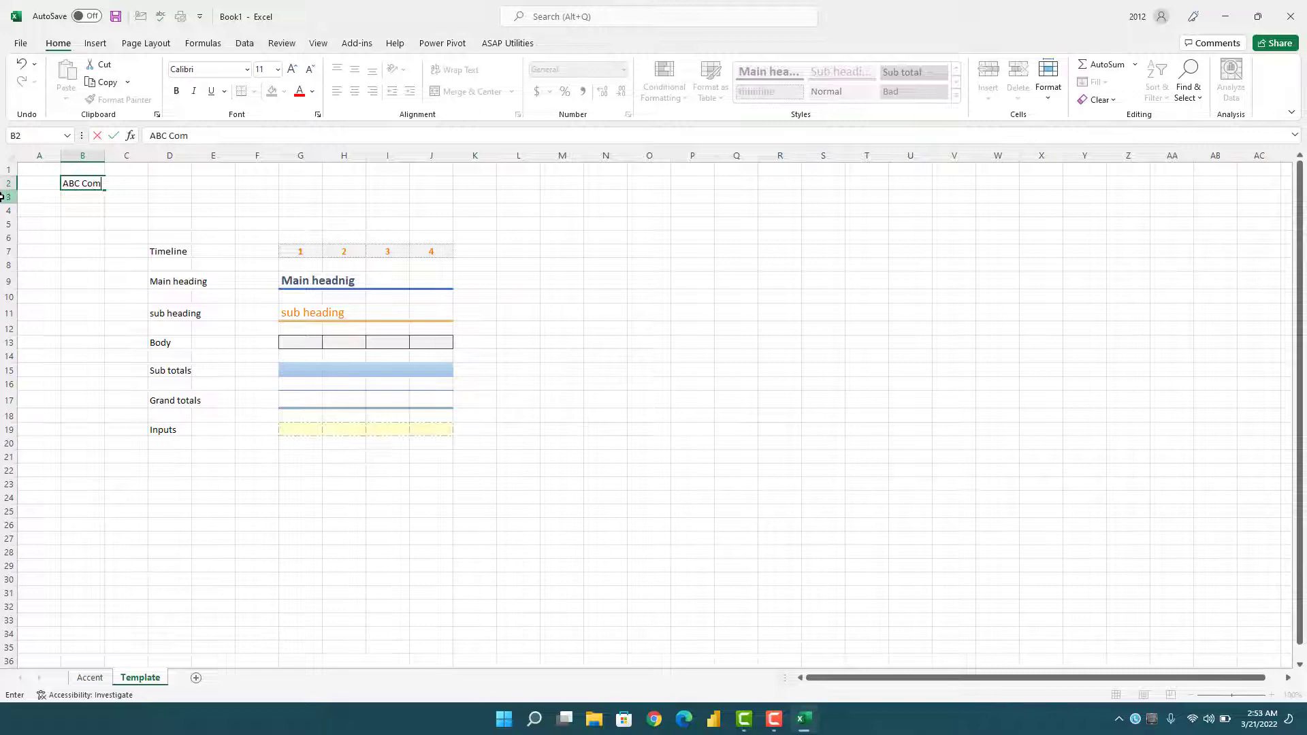
type("mited")
key("Return")
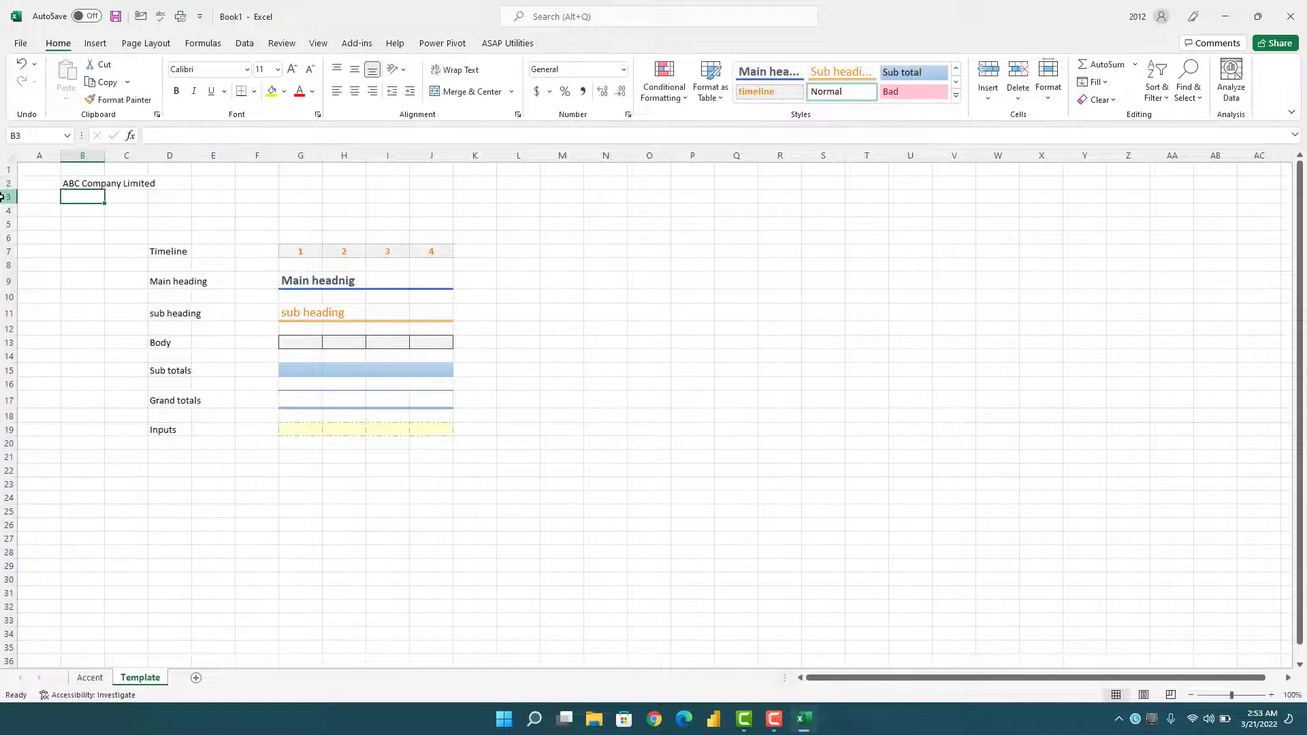
type("Financial")
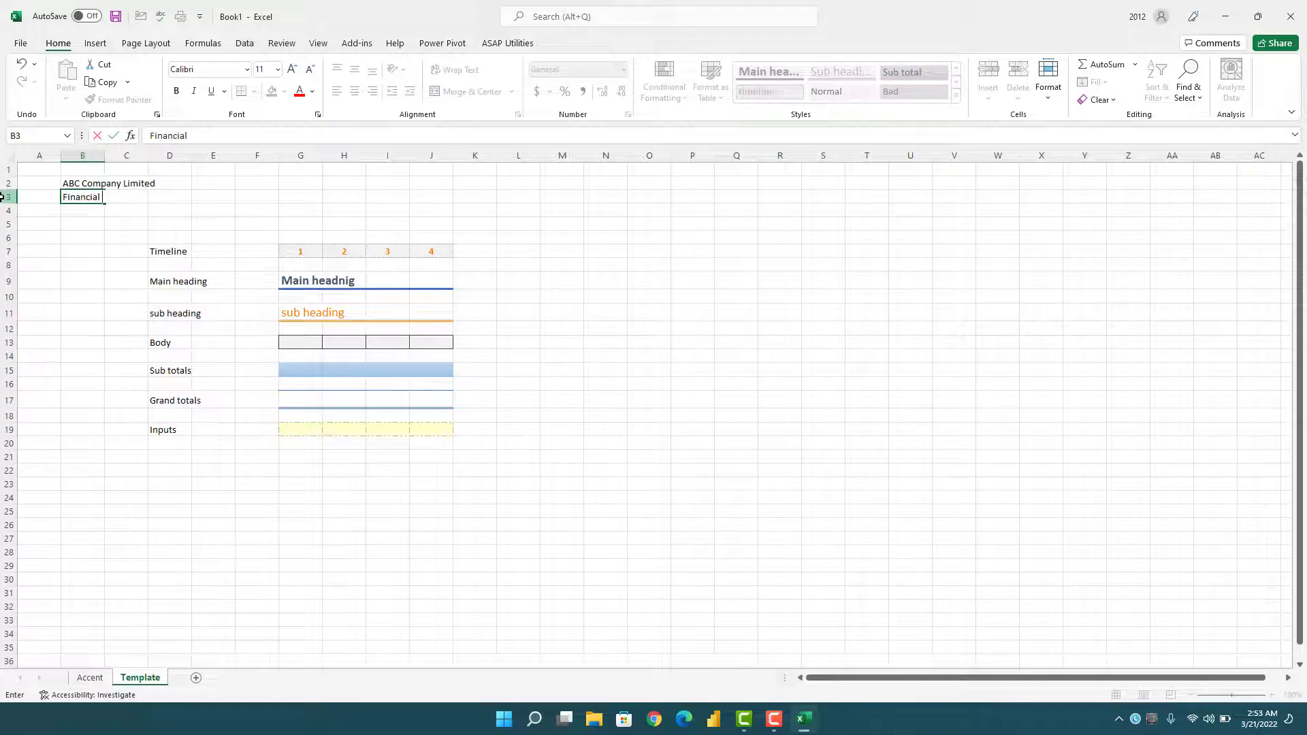
type(" Modelli")
type("ng")
key("Return")
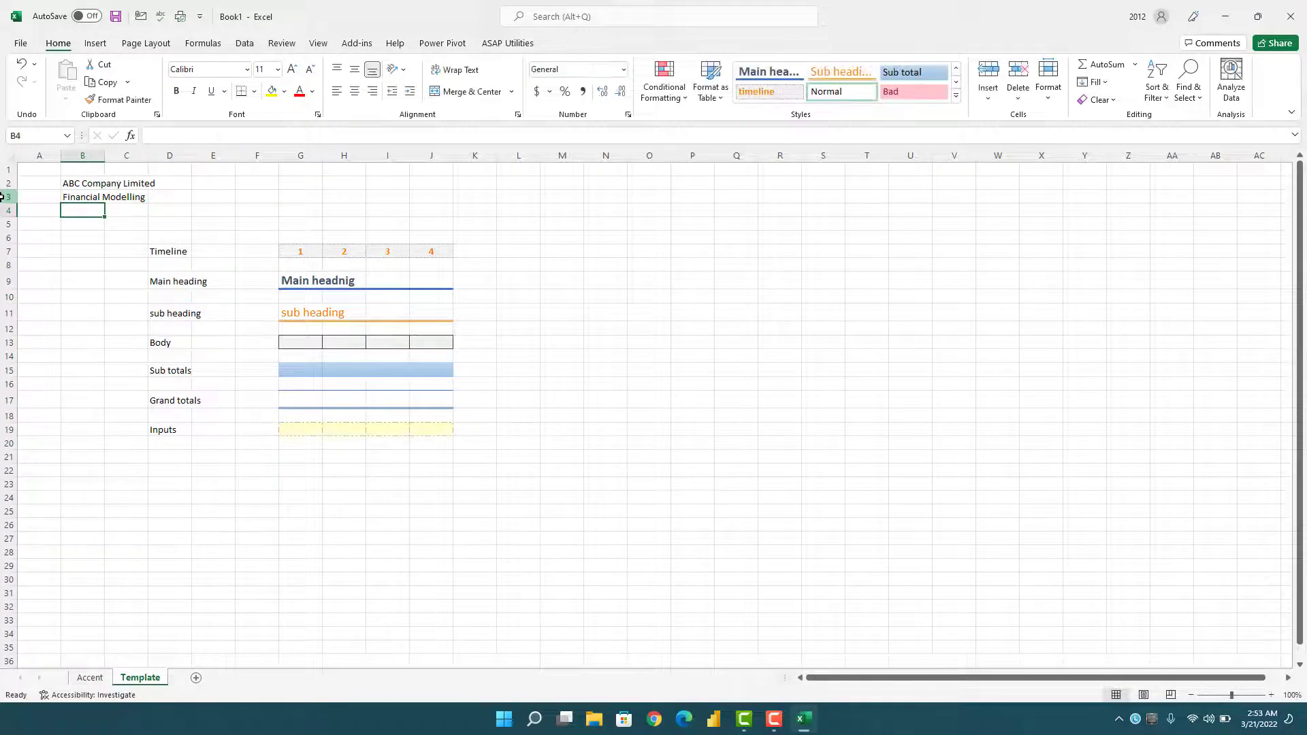
Step: Select the title block B2:E4
key("shift+Up")
key("shift+Up")
key("shift+Right")
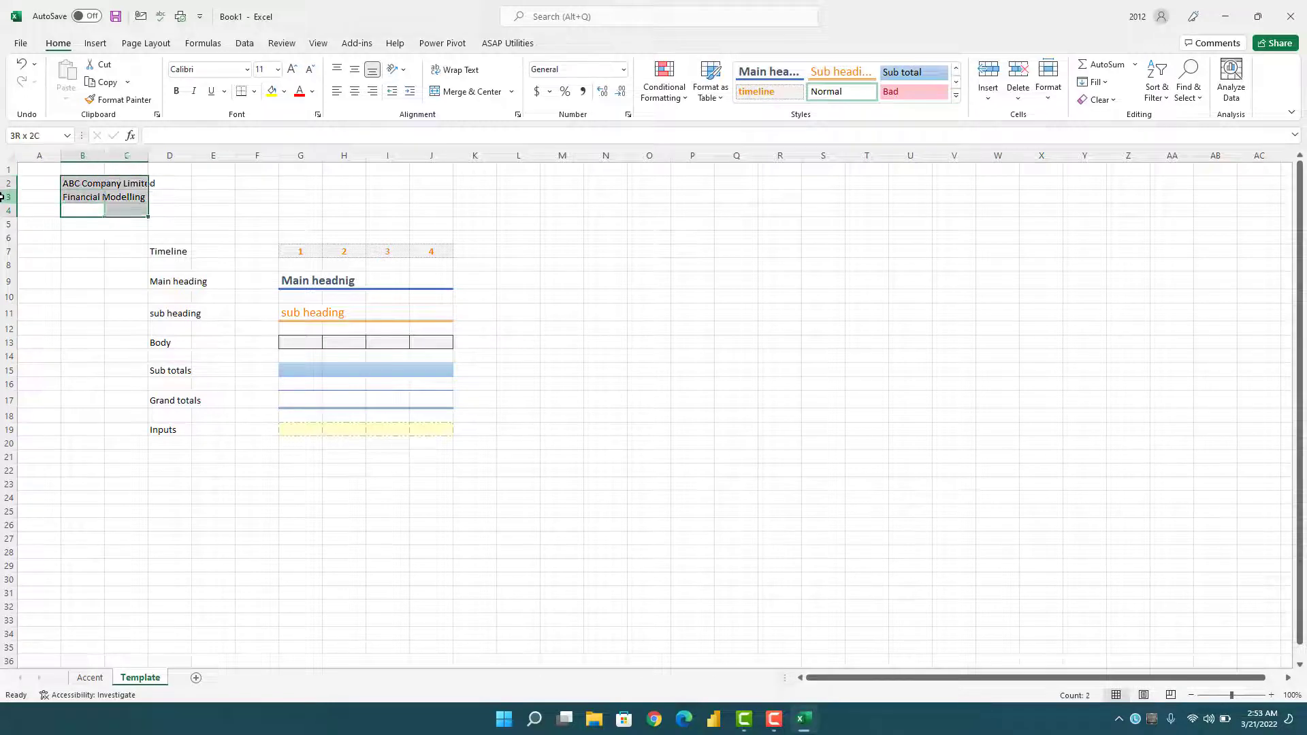
key("shift+Right")
key("shift+Right")
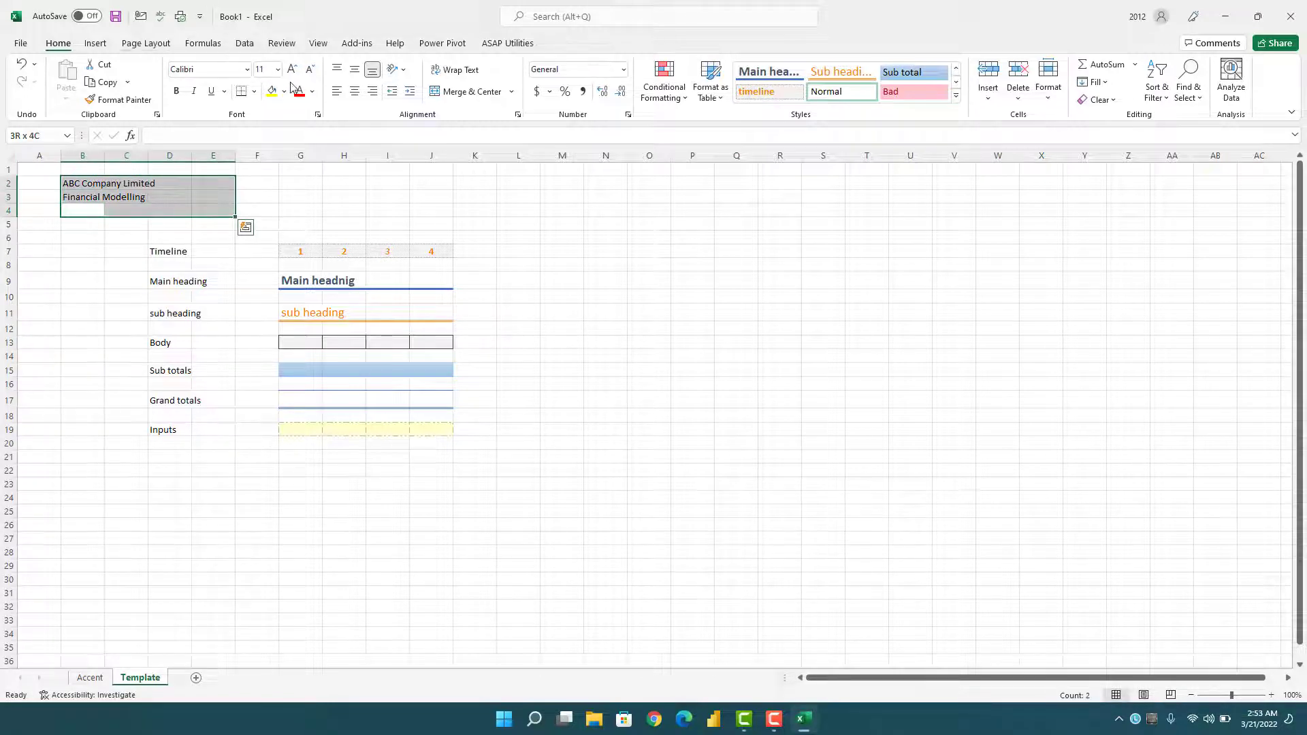
Step: Fill the title block black with white text and erase the unfinished text in B4
left_click(284, 91)
left_click(282, 129)
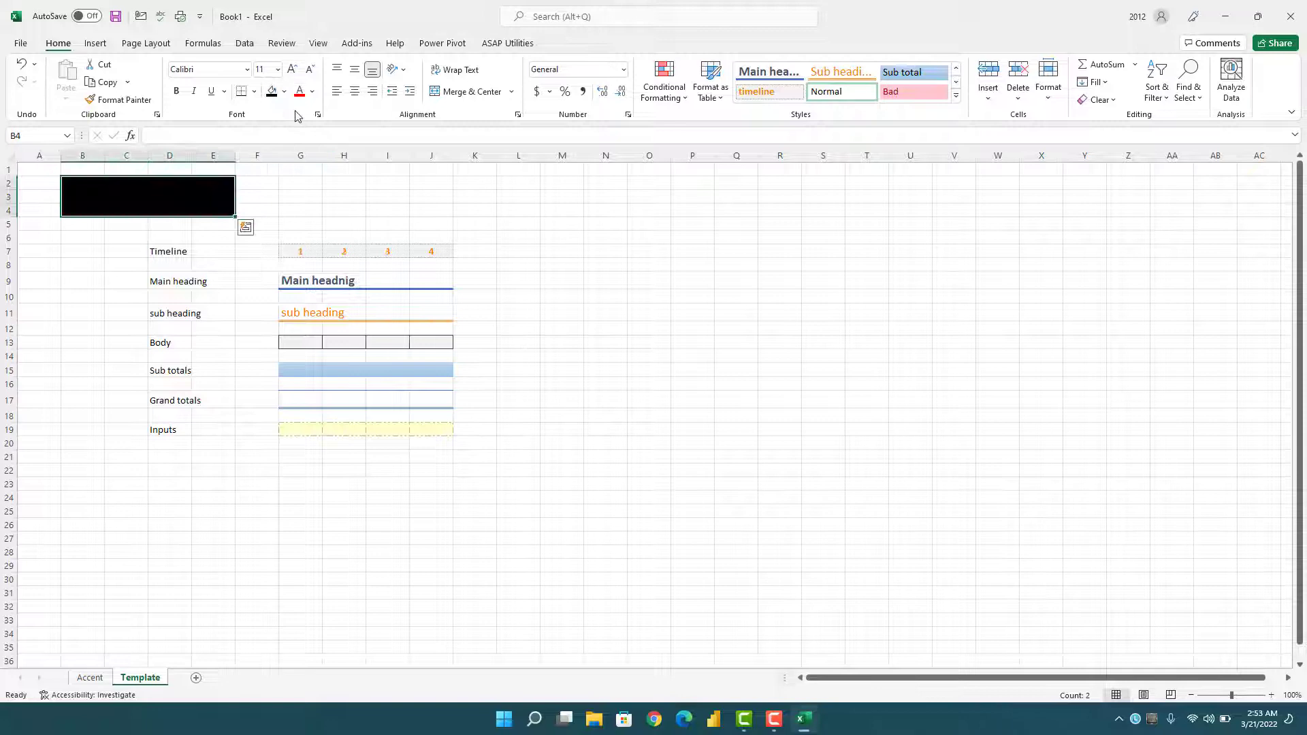
left_click(312, 90)
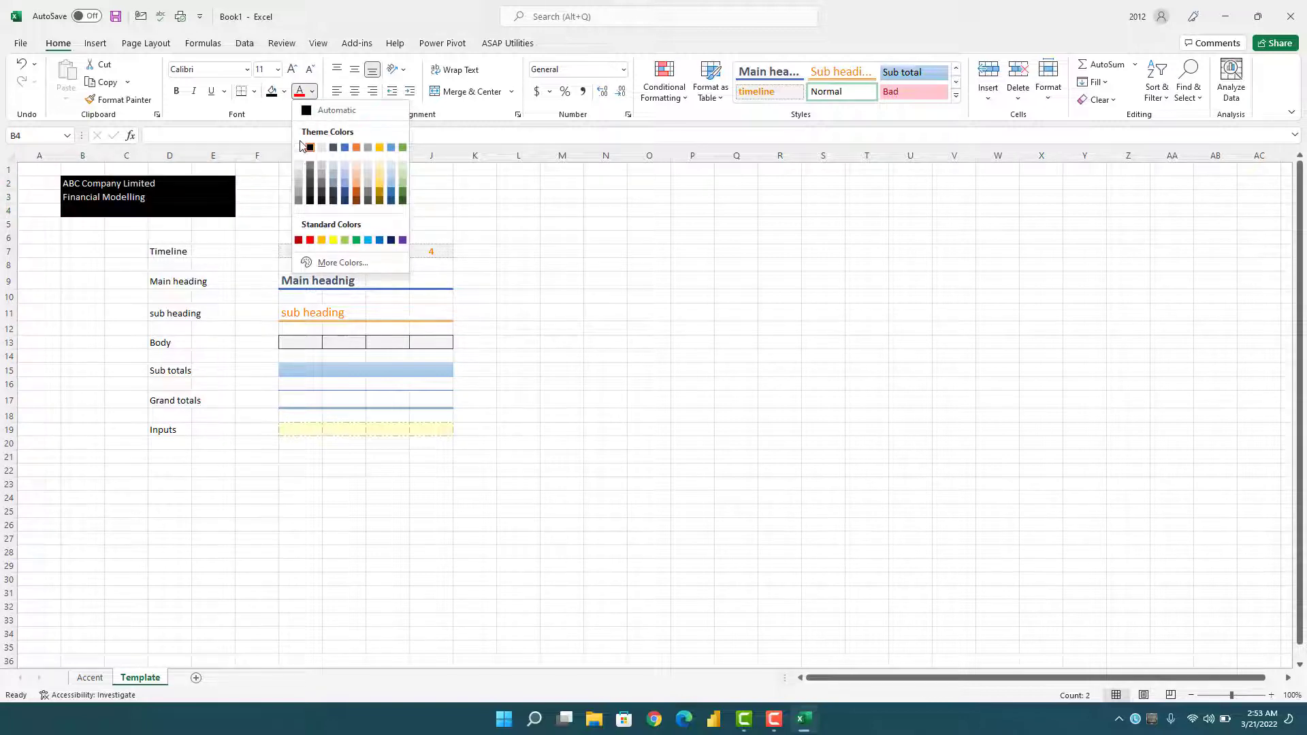
left_click(299, 151)
left_click(85, 209)
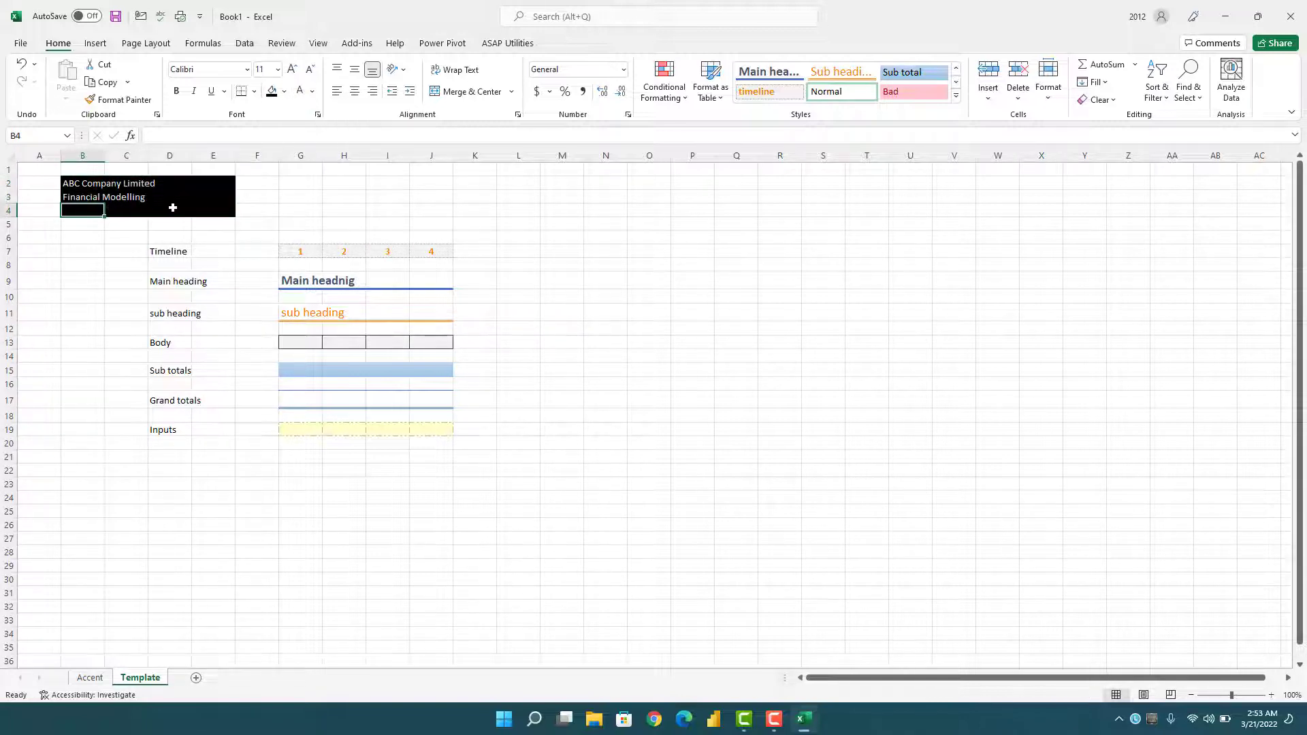
type("sadfasdfsdf")
type("profit ba")
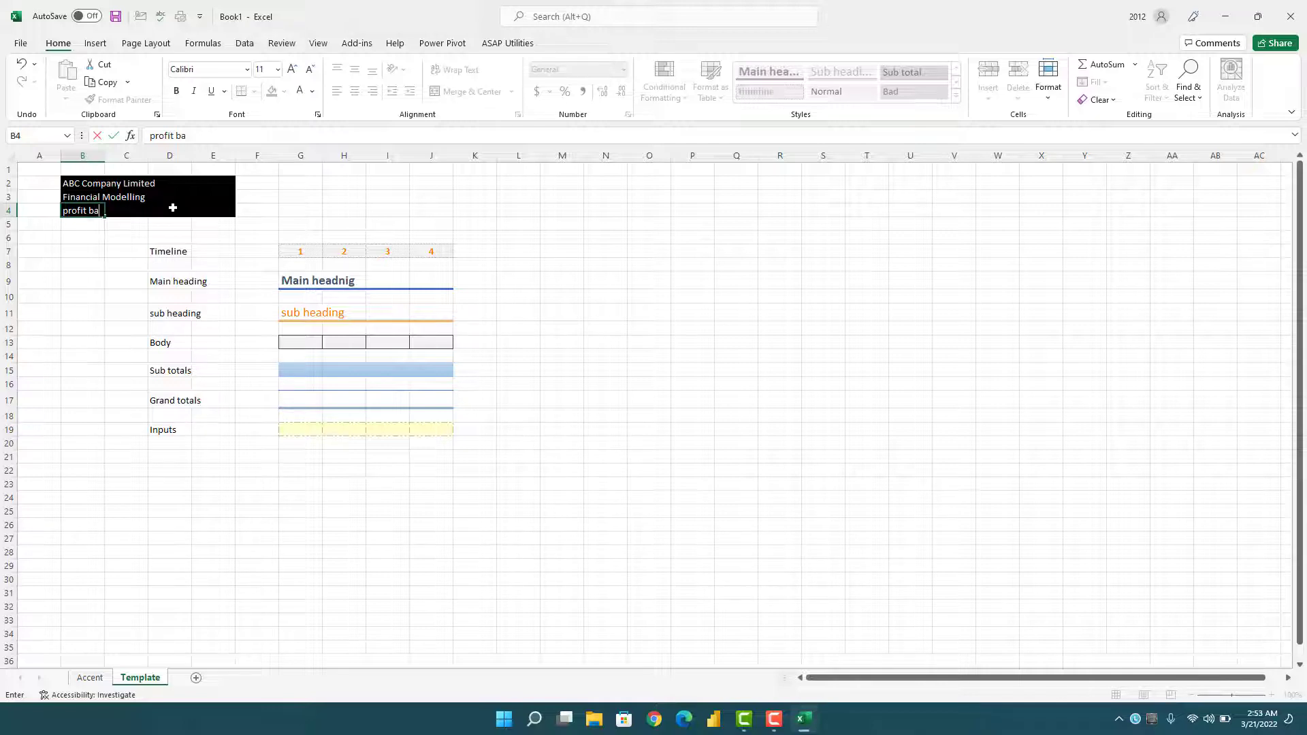
key("BackSpace")
key("BackSpace")
key("BackSpace")
key("Escape")
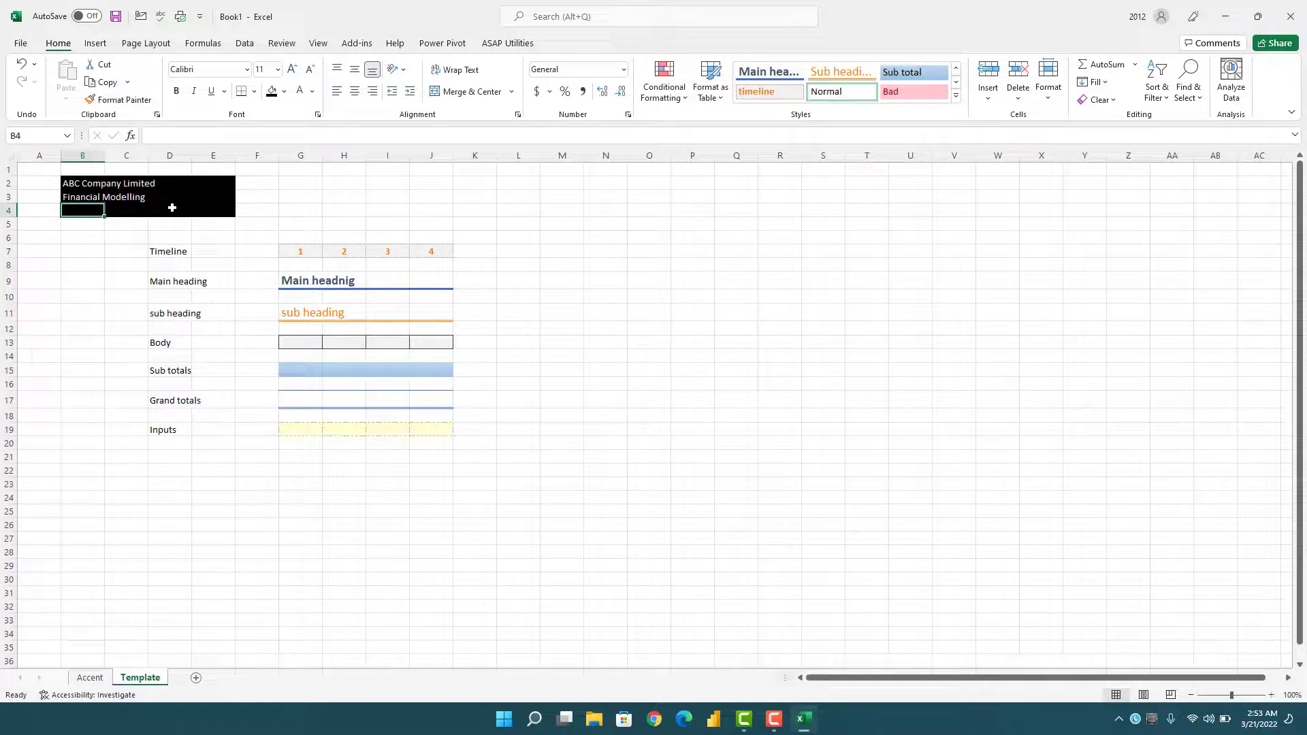
Step: Delete the column D row labels, insert columns at G and narrow G:L to sliver spacers
left_click(367, 240)
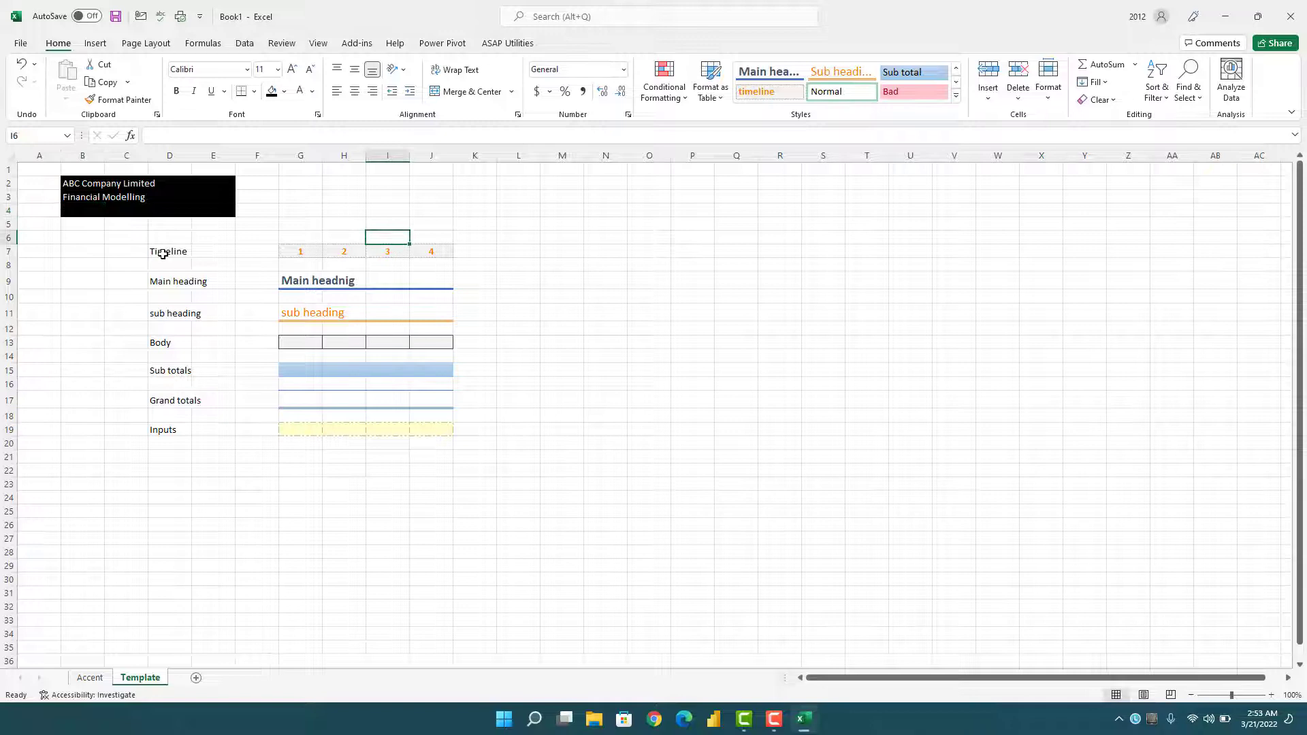
left_click_drag(163, 253, 169, 428)
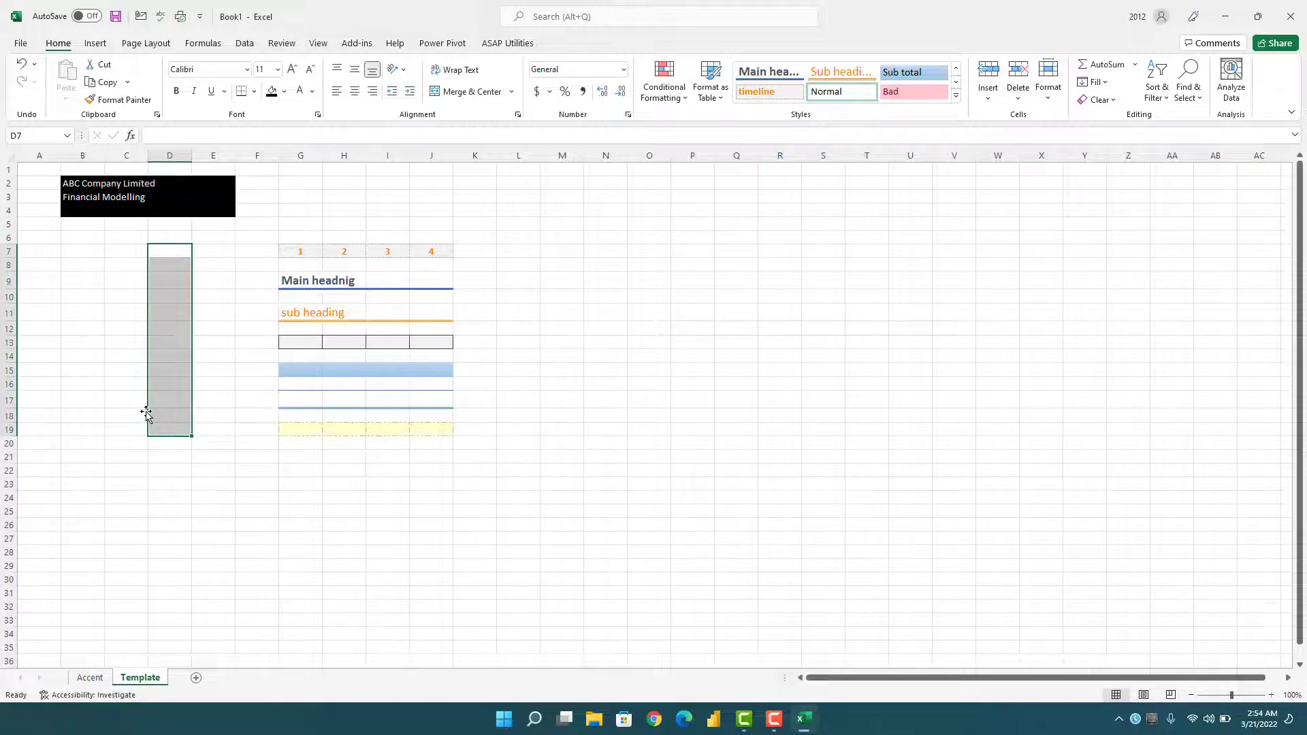
key("Right")
key("Right")
key("Right")
key("ctrl+space")
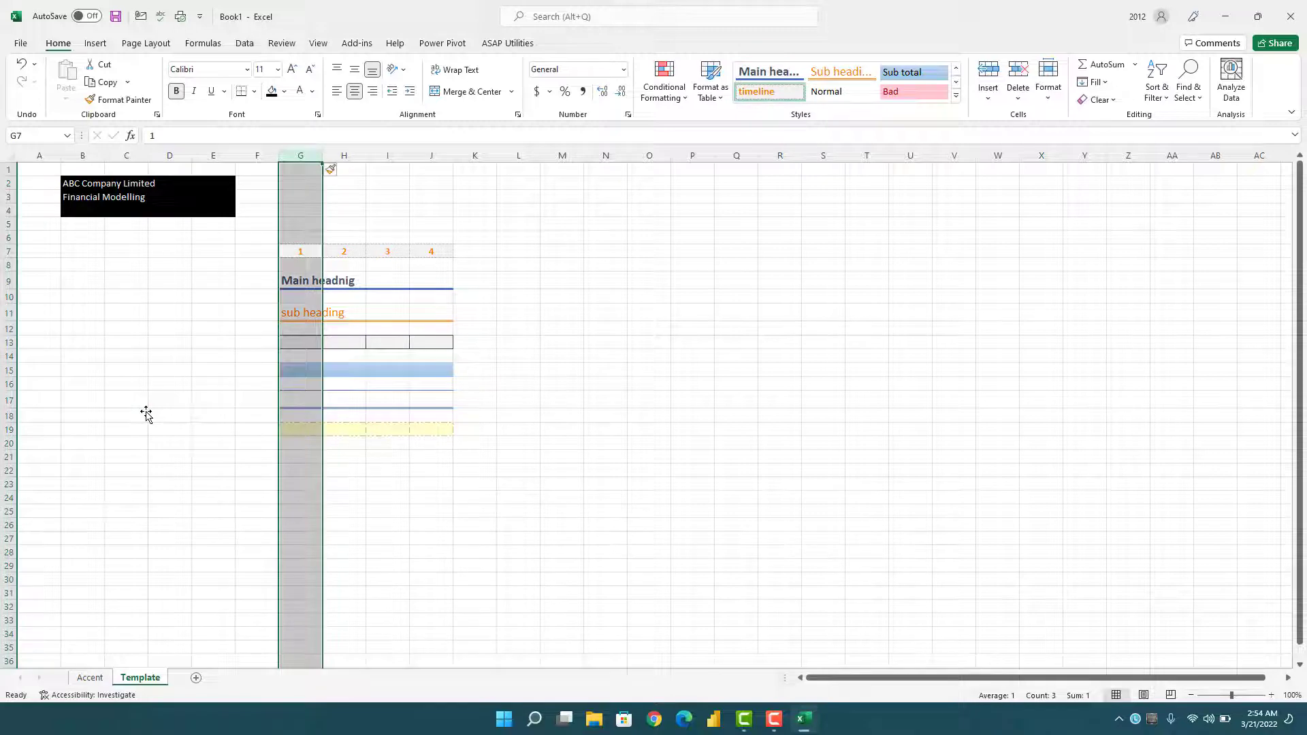
key("ctrl+plus")
key("ctrl+plus")
key("ctrl+plus")
key("ctrl+plus")
key("ctrl+plus")
key("ctrl+plus")
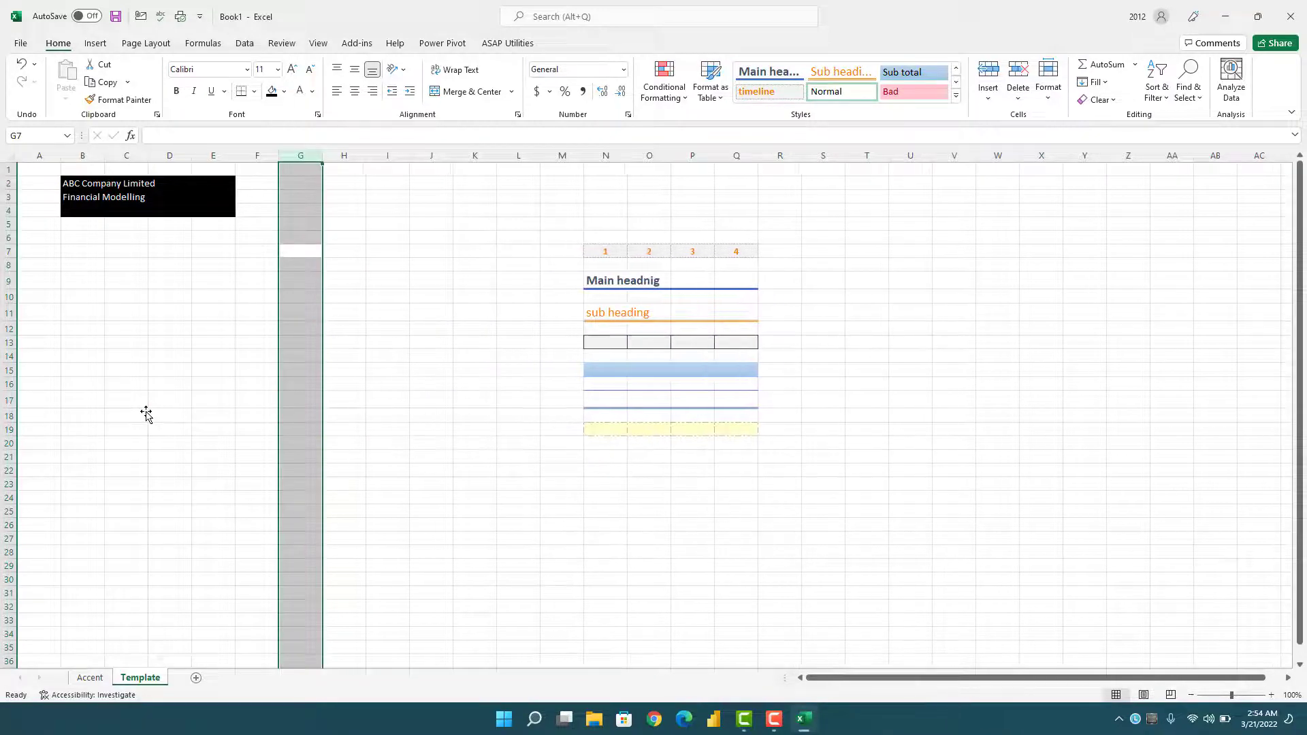
left_click(520, 155, "shift")
left_click_drag(540, 156, 336, 155)
left_click(342, 313)
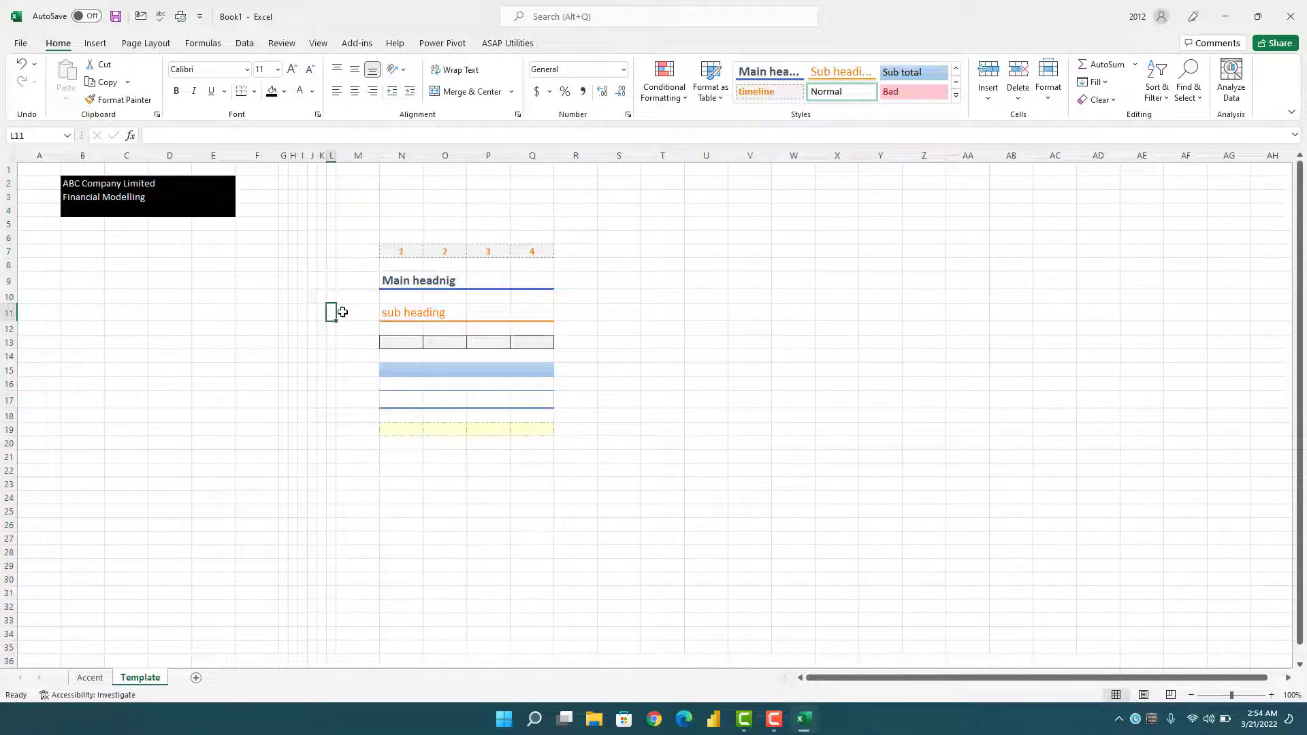
Step: Cut the main heading cells N9:Q9 and move to the start of row 9
left_click(415, 254)
left_click(410, 279)
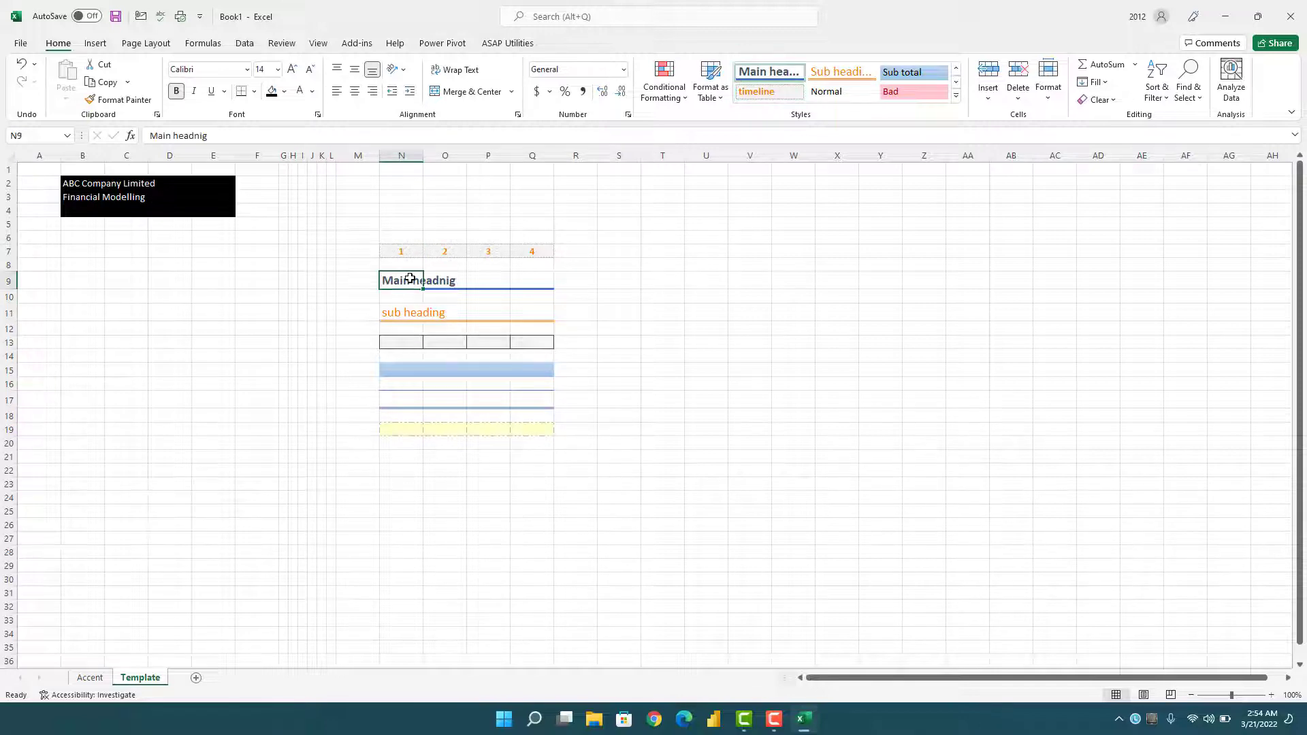
key("shift+Right")
key("shift+Right")
key("shift+Right")
key("ctrl+c")
key("Left")
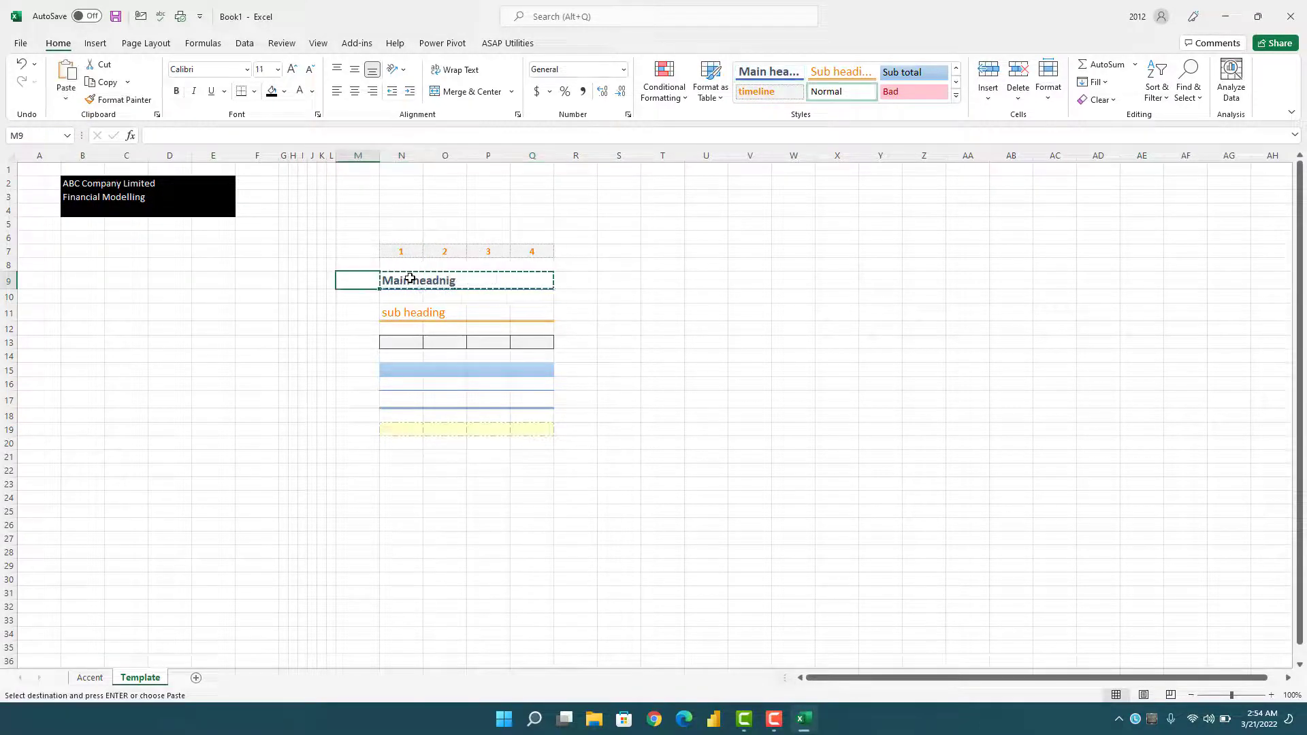
key("Left")
key("Left")
key("Left")
key("Left")
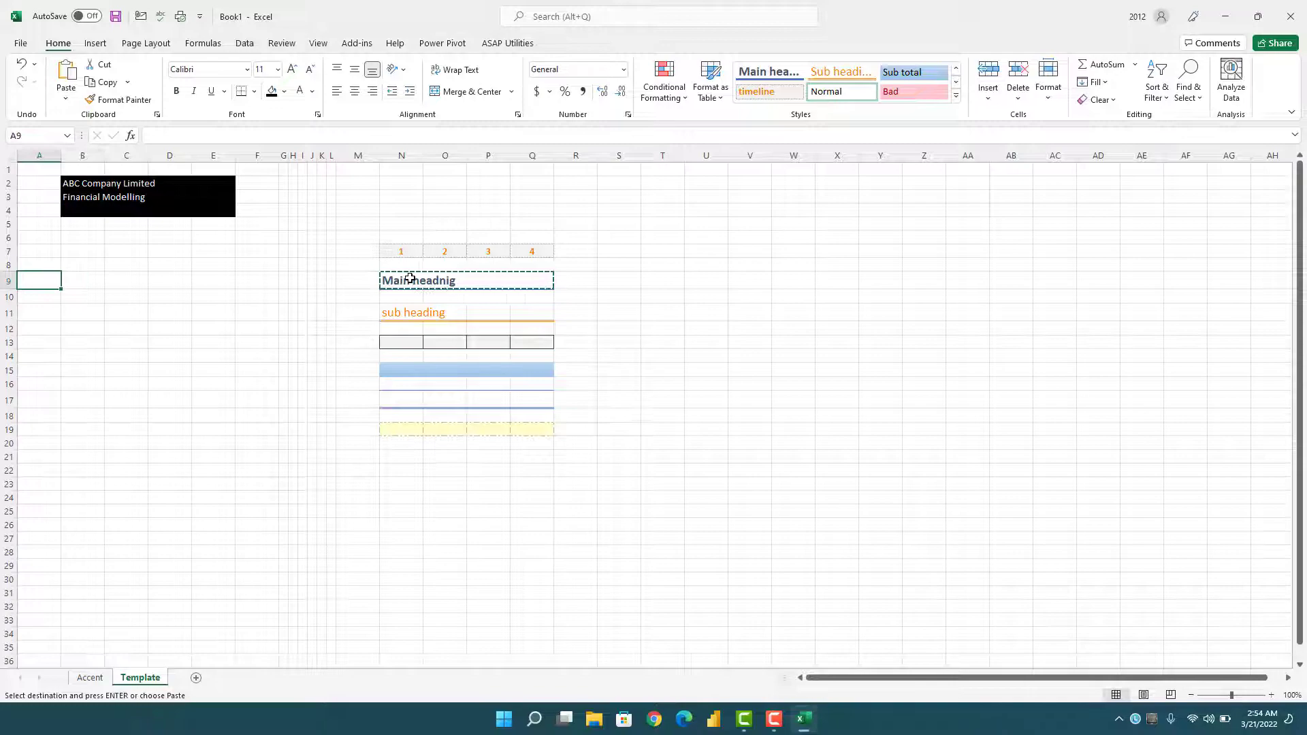
Step: Paste Main heading into A9 and enter =N7+1 in O7 as the period increment formula
key("Return")
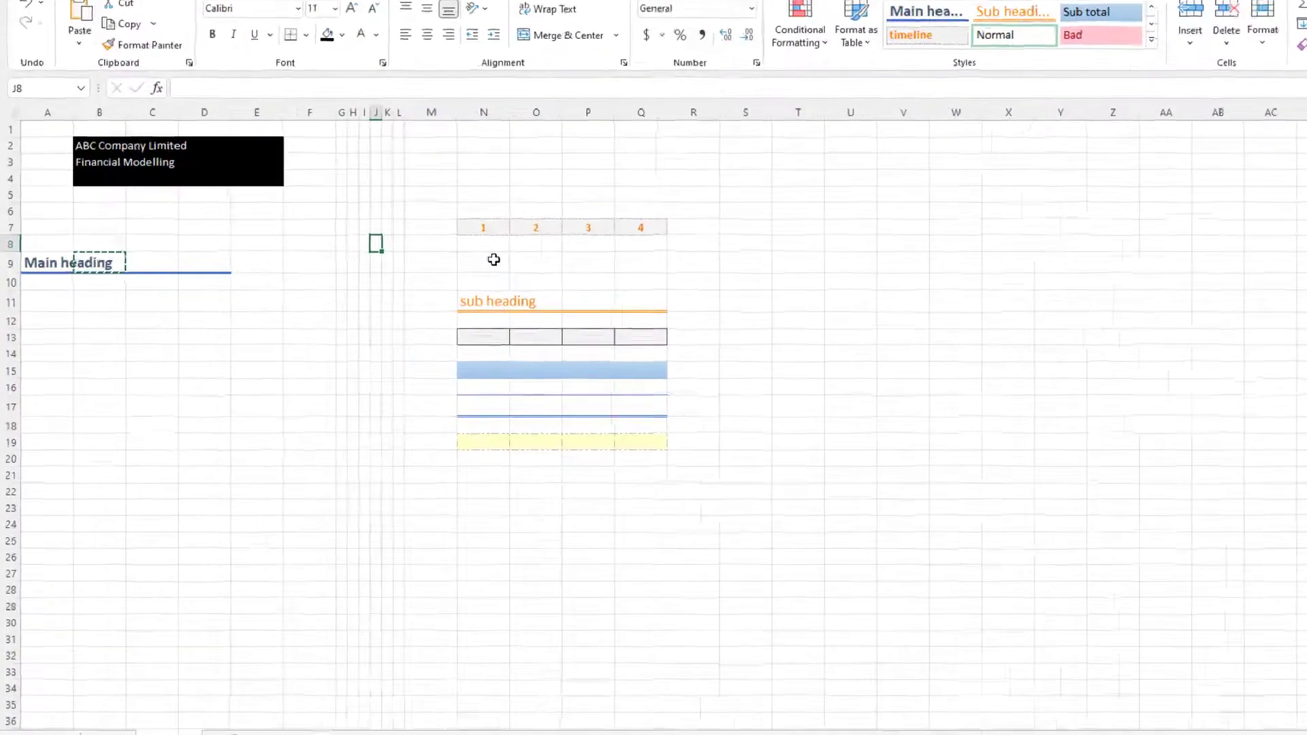
key("Up")
key("Right")
key("Right")
key("Right")
key("Left")
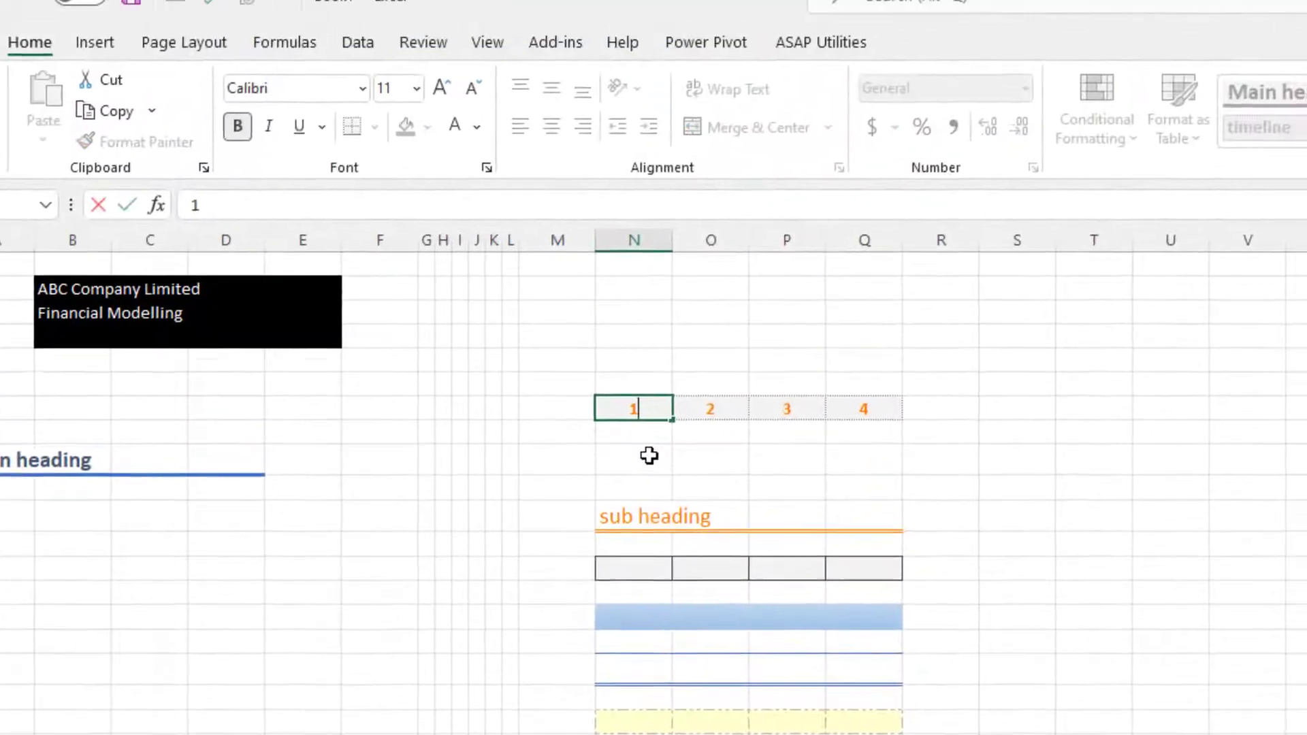
key("Right")
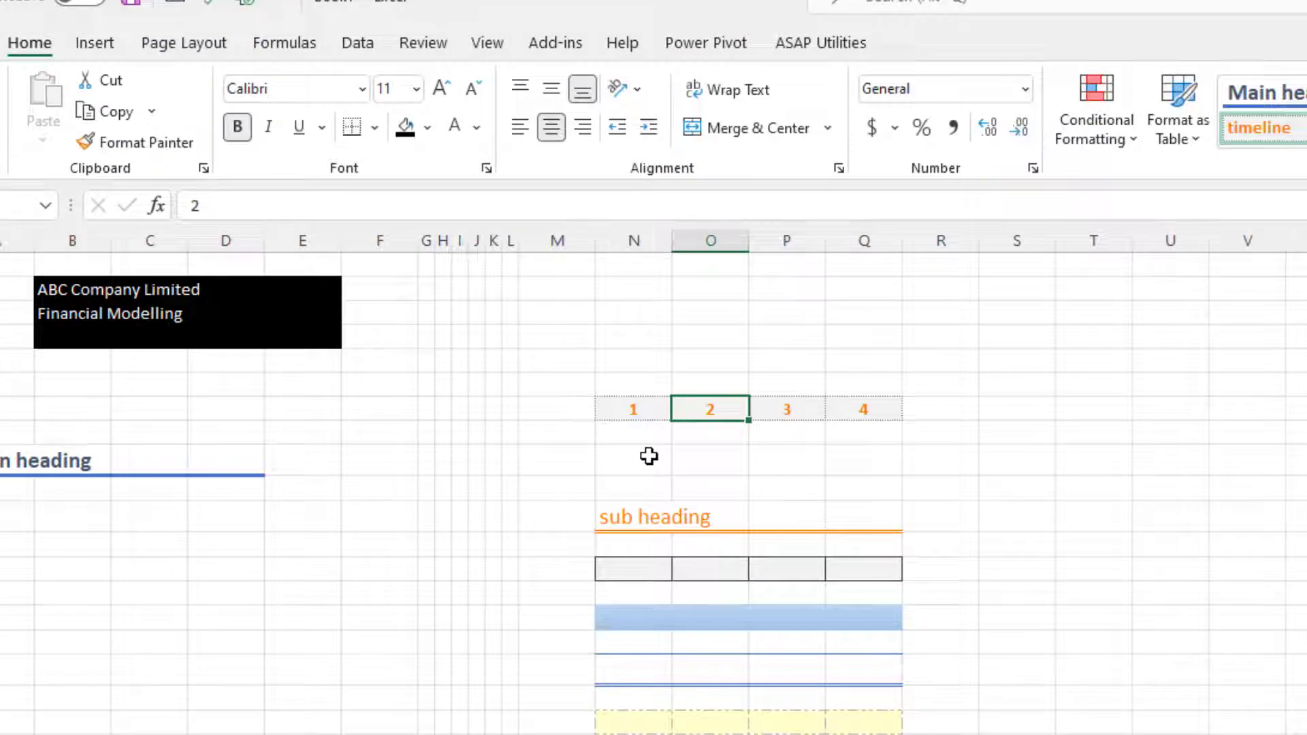
type("+")
key("Left")
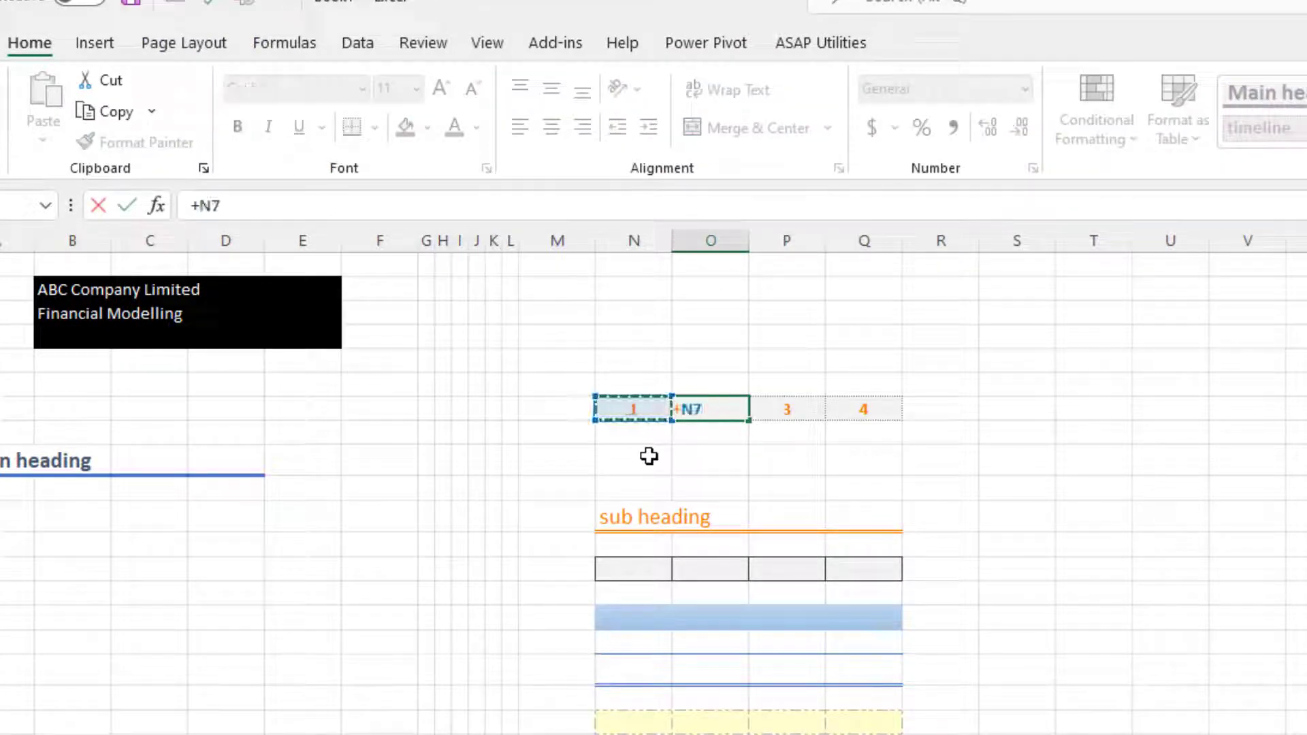
key("Escape")
type("+")
key("Left")
type("+1")
key("Return")
Step: Copy the increment formula along row 7 to fill periods up to 28
key("Up")
key("Right")
key("ctrl+c")
key("Right")
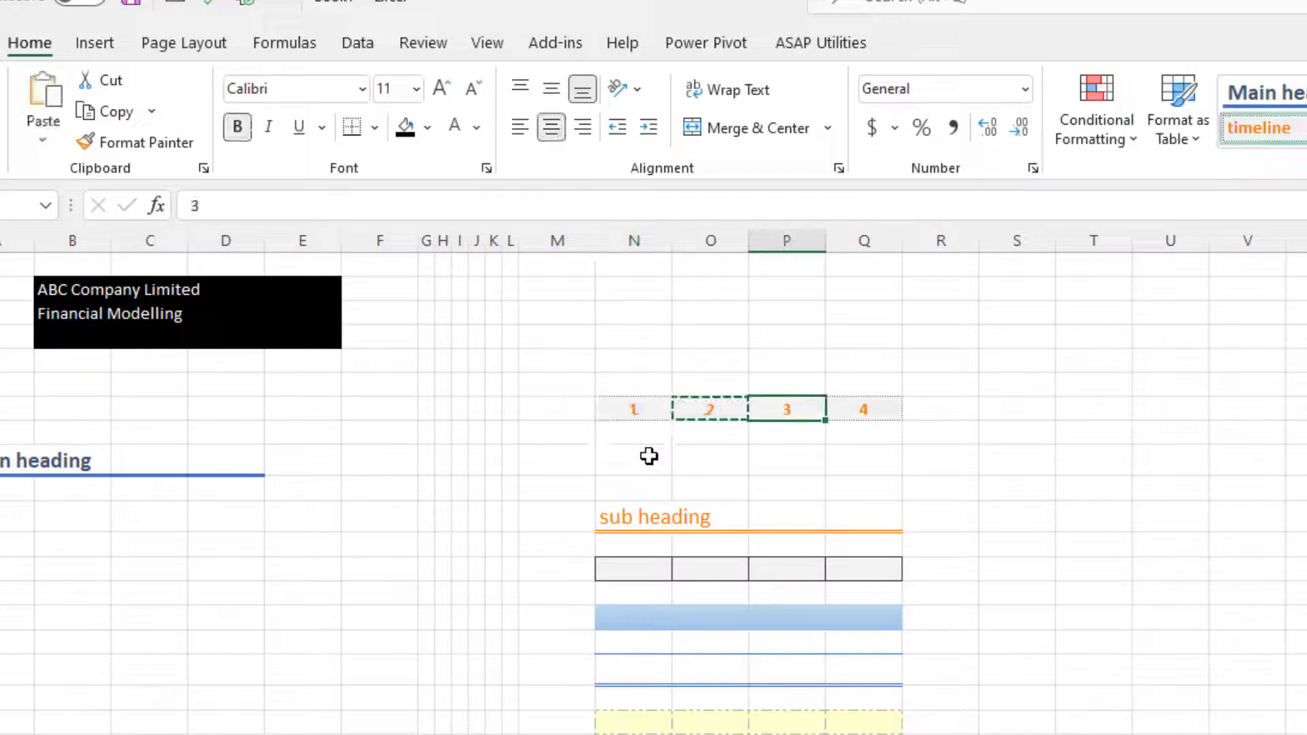
key("ctrl+v")
key("Right")
key("ctrl+v")
key("ctrl+c")
key("Right")
key("shift+Right")
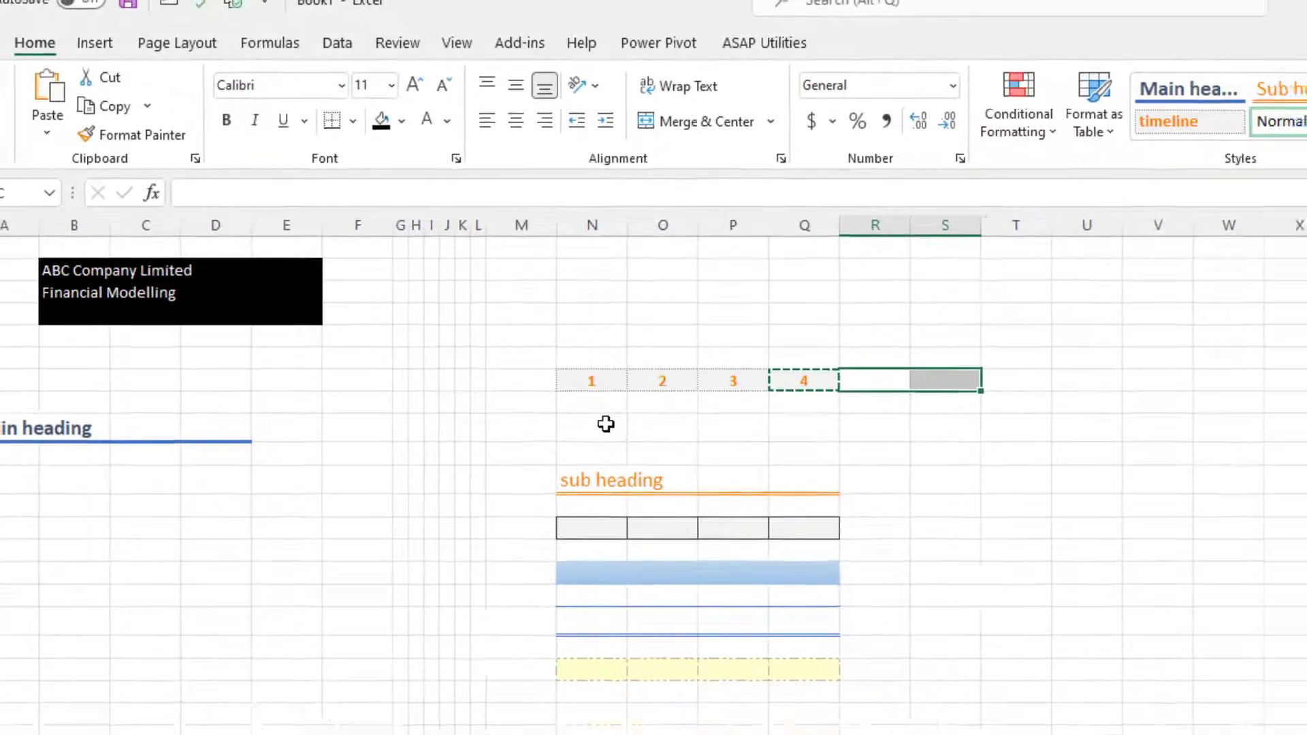
key("shift+Right")
key("shift+Right")
key("shift+Right")
key("Return")
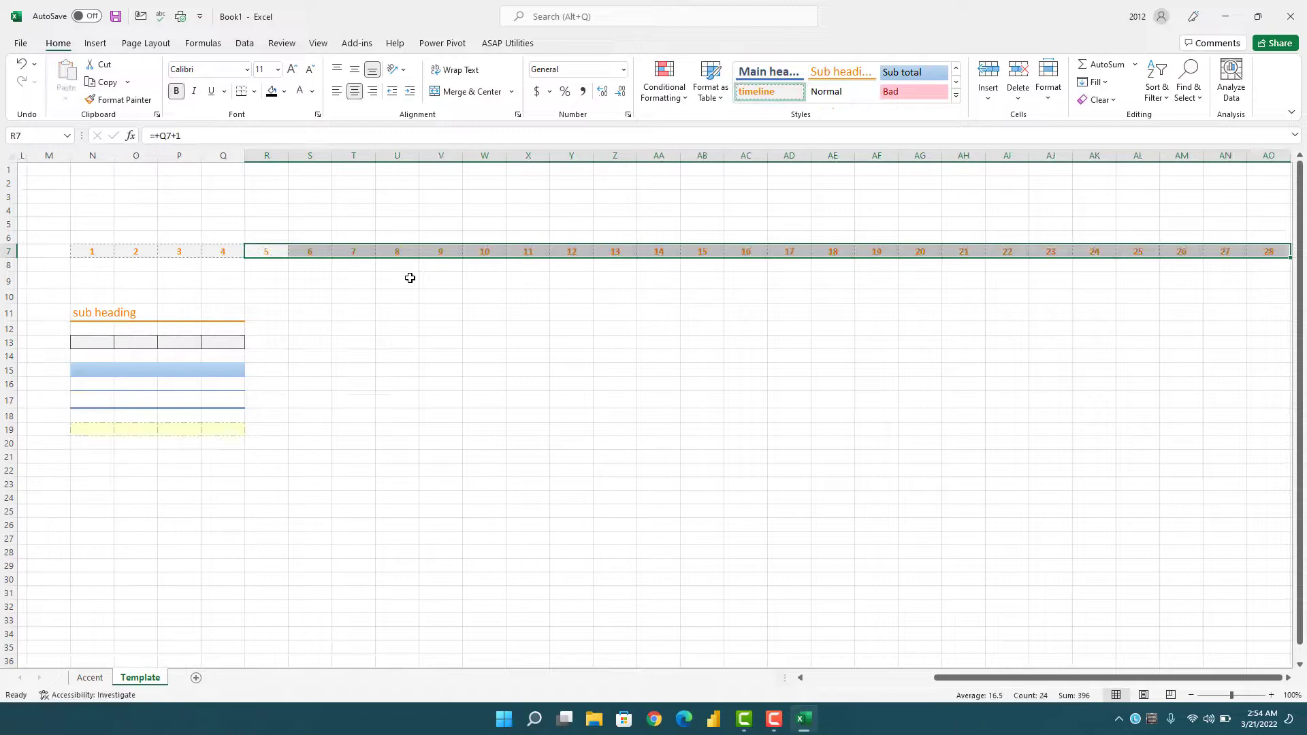
Step: Extend the period formulas out to column AX, reaching 37
key("Right")
key("Right")
key("Right")
key("Right")
key("Right")
key("Right")
key("Right")
key("Right")
key("Right")
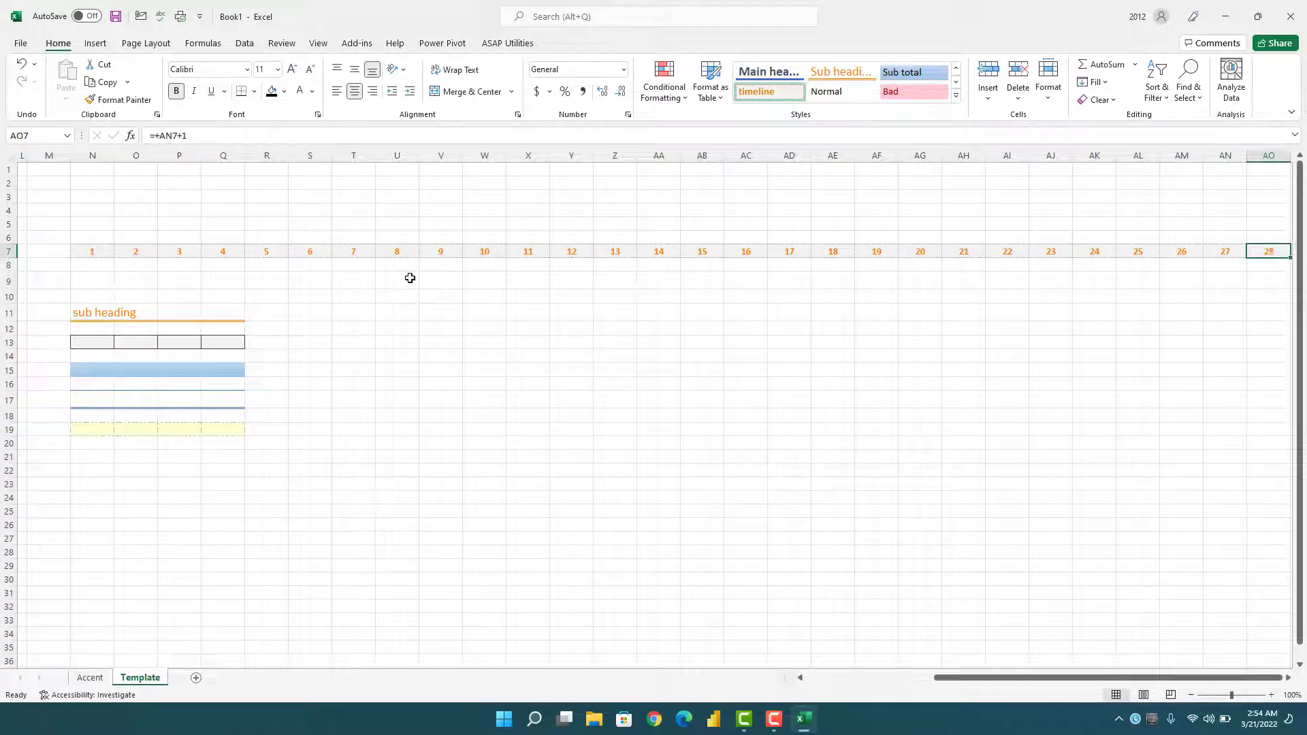
key("ctrl+c")
key("Right")
key("shift+Right")
key("shift+Right")
key("shift+Right")
key("shift+Right")
key("shift+Right")
key("shift+Right")
key("shift+Right")
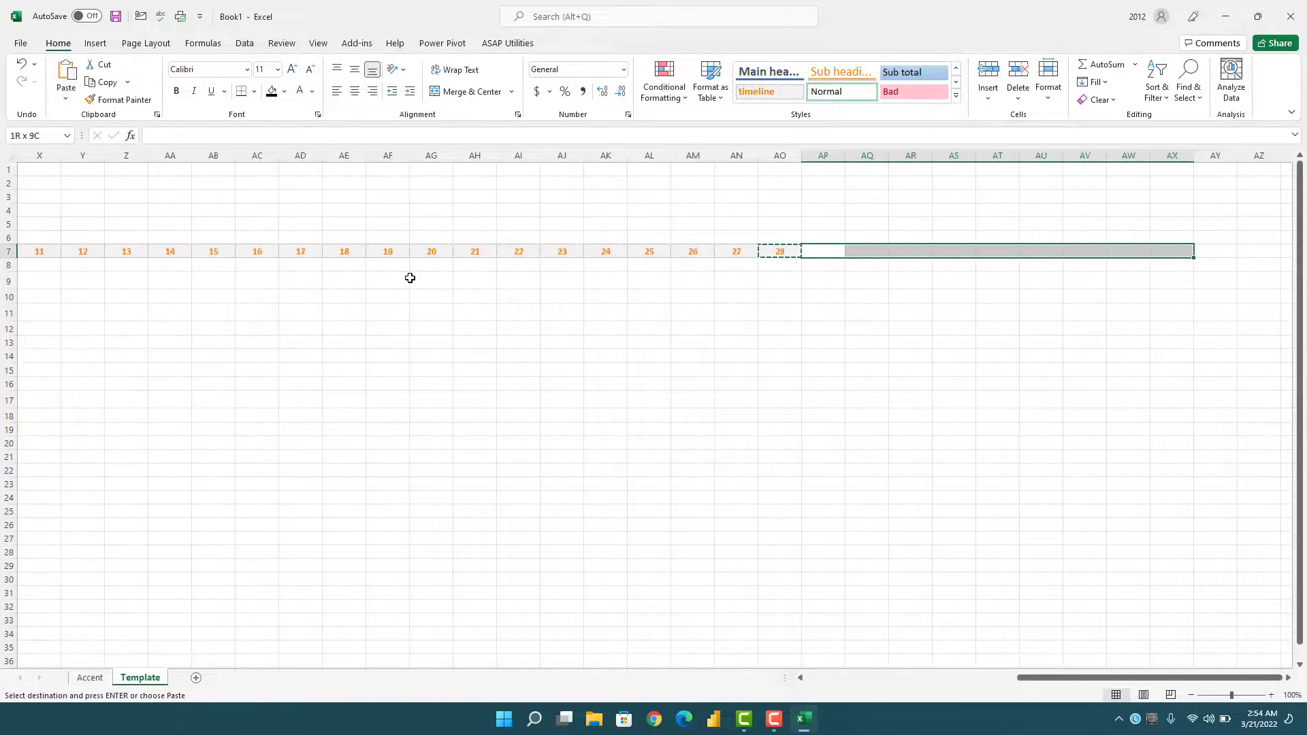
key("Return")
key("Right")
key("Right")
key("Right")
key("Right")
key("Right")
key("Right")
key("Right")
key("Right")
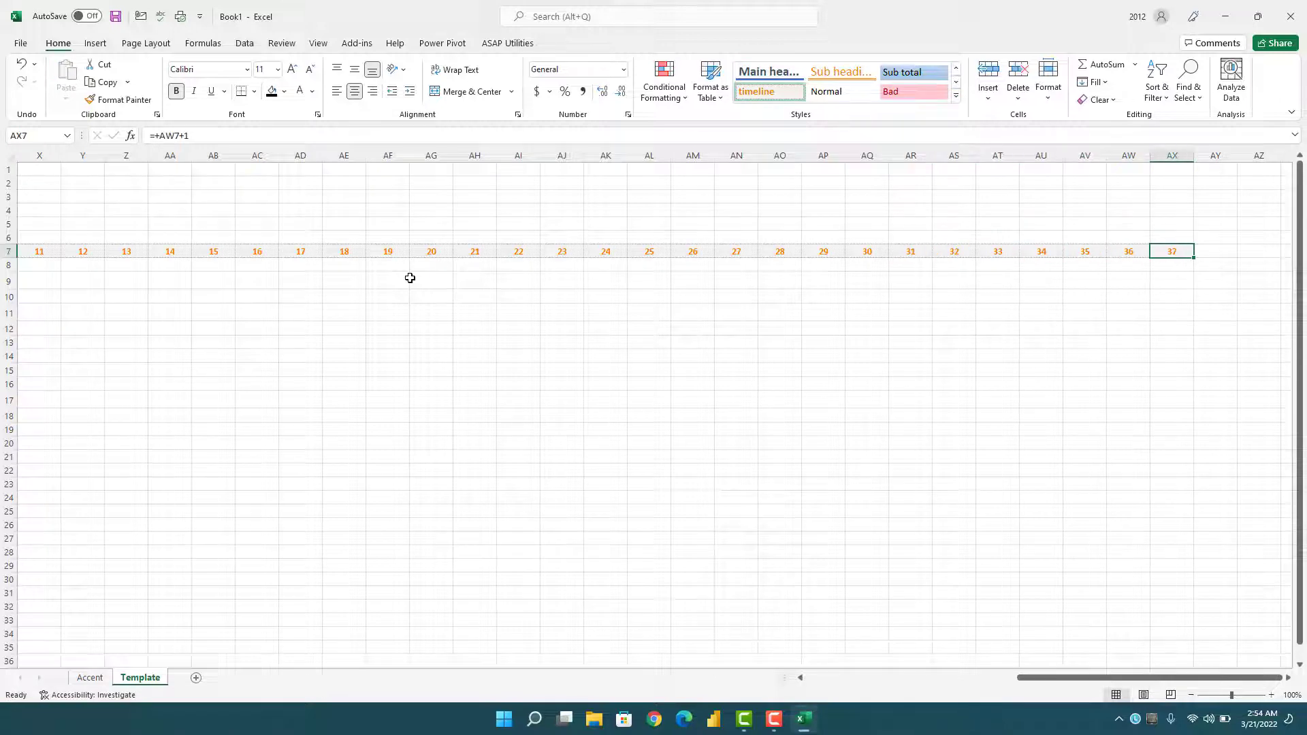
Step: Clear the extra period 37 column and return to the start of the timeline row
key("ctrl+space")
key("Delete")
key("Left")
key("Left")
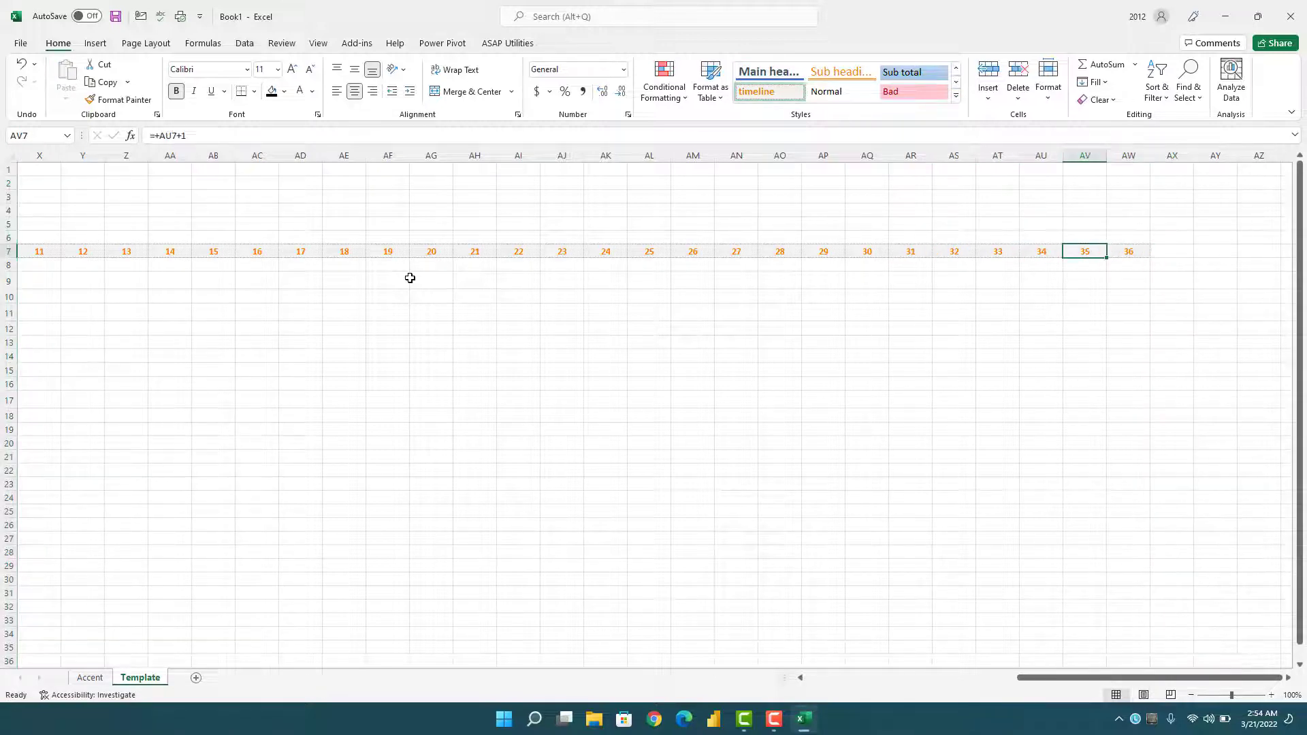
key("Left")
key("Left")
key("Left")
key("Home")
key("Right")
Step: Move the sub heading cells into column A of row 11 by cut and paste
key("Down")
key("Down")
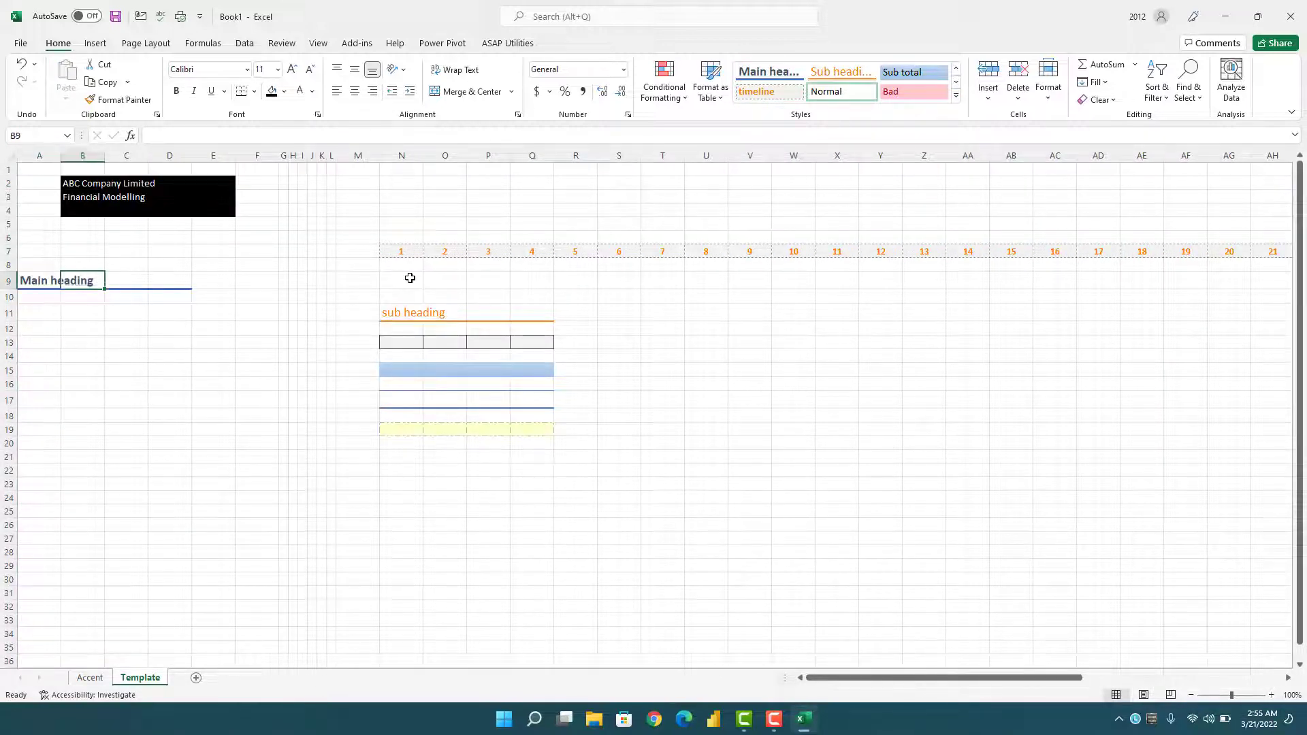
key("Down")
key("Down")
key("Right")
key("Right")
key("Right")
key("shift+Right")
key("shift+Right")
key("shift+Right")
key("ctrl+x")
key("Home")
key("ctrl+v")
Step: Copy the body row formatting into column A of row 13
key("Down")
key("Down")
key("Right")
key("Right")
key("Right")
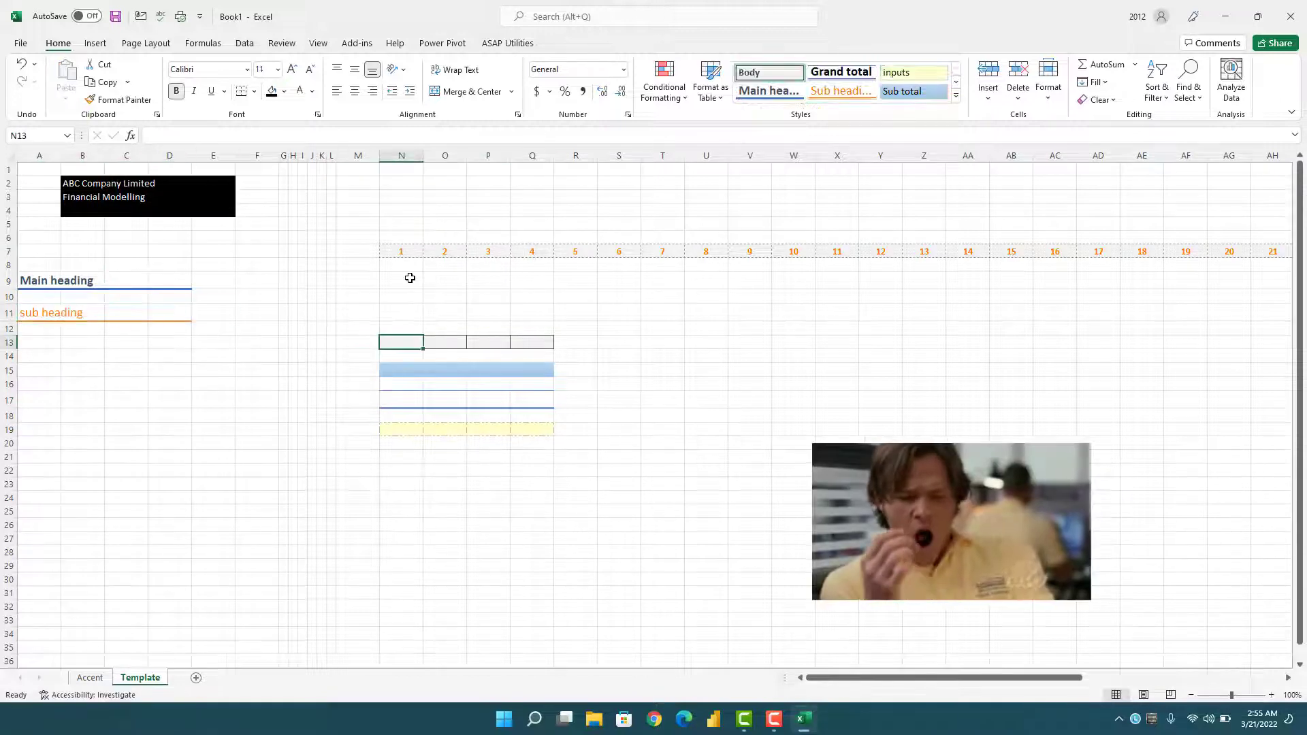
key("shift+Right")
key("shift+Right")
key("shift+Right")
key("ctrl+c")
key("Home")
key("ctrl+v")
Step: Copy the sub totals through inputs row formats into column A from row 15
key("Down")
key("Down")
key("shift+Down")
key("shift+Down")
key("shift+Down")
key("shift+Right")
key("shift+Right")
key("shift+Right")
key("ctrl+c")
key("Home")
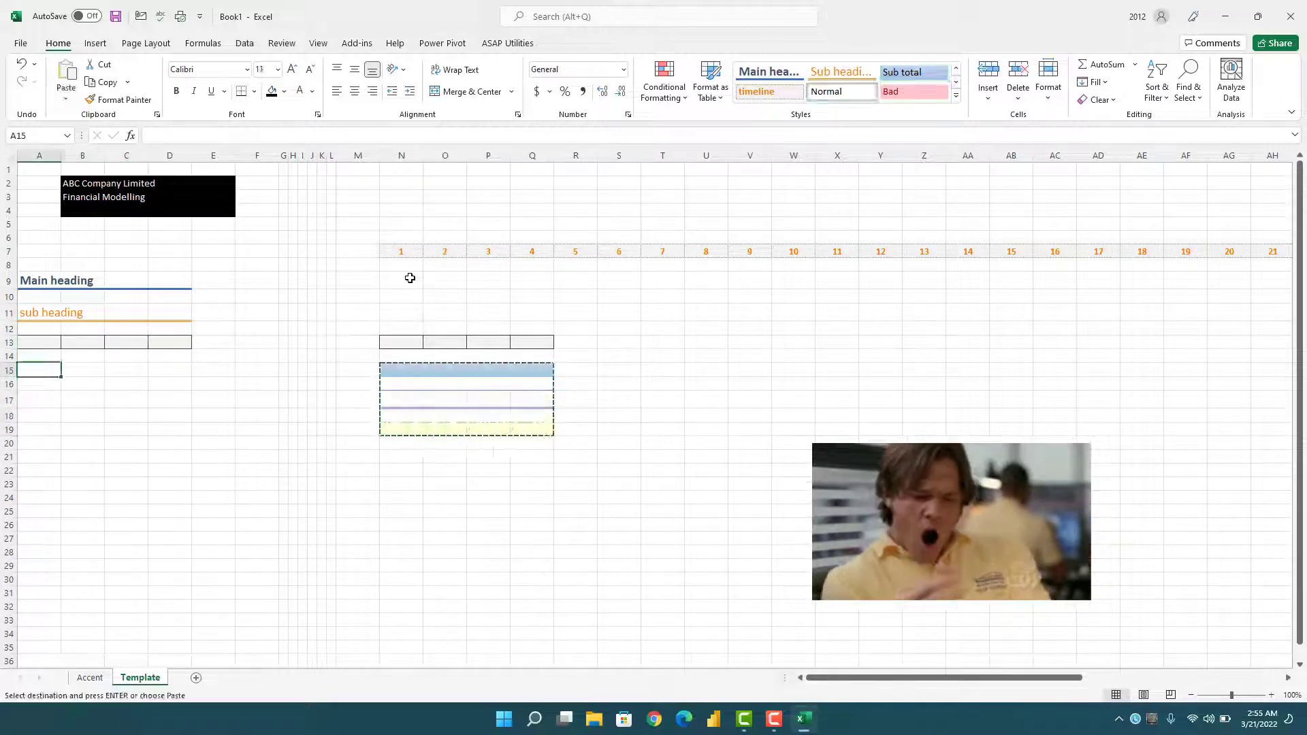
key("ctrl+v")
Step: Extend the styled row formats from column D across every column to the sheet edge
key("Up")
key("Up")
key("Up")
key("Right")
key("Right")
key("Right")
key("shift+Down")
key("shift+Down")
key("shift+Down")
key("shift+Down")
key("ctrl+c")
key("Right")
key("shift+Right")
key("shift+Right")
key("shift+Right")
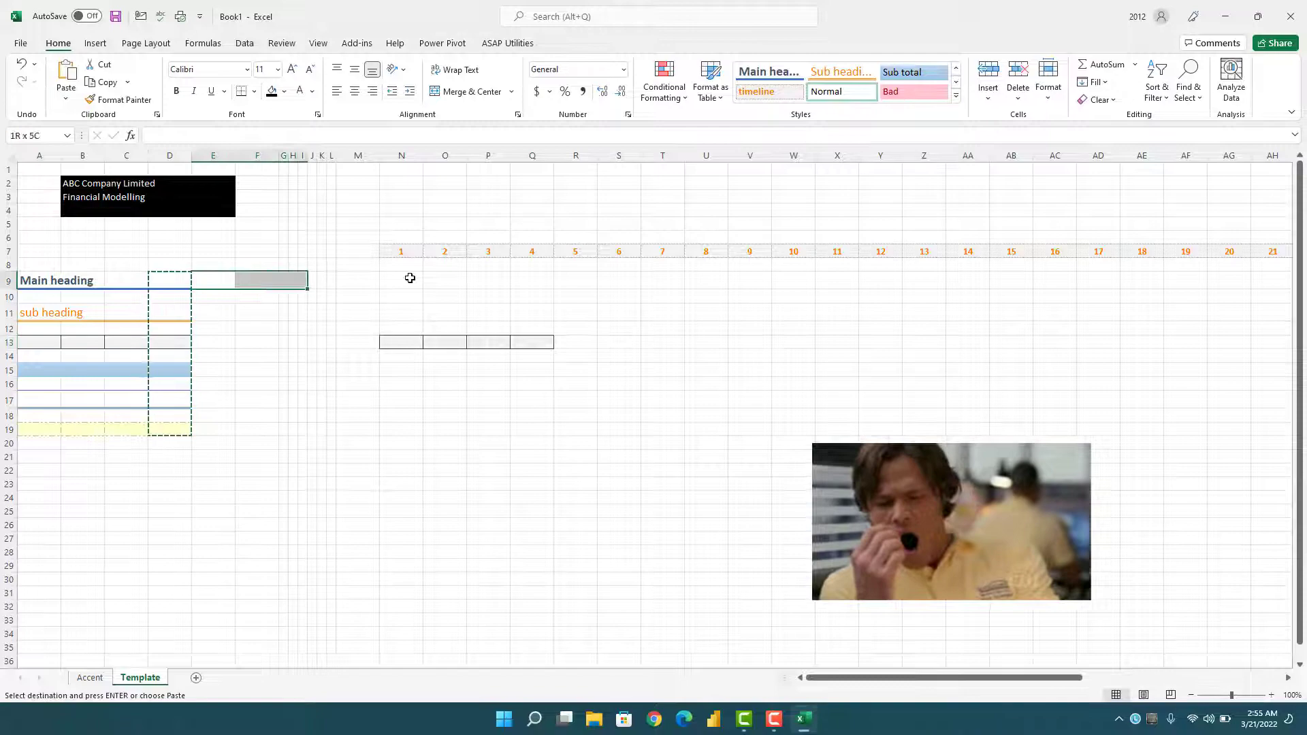
key("ctrl+shift+Right")
key("ctrl+v")
key("Escape")
key("Home")
key("Down")
key("Down")
key("Down")
Step: Delete the inputs row 19 from the template block
key("Down")
key("Down")
key("Down")
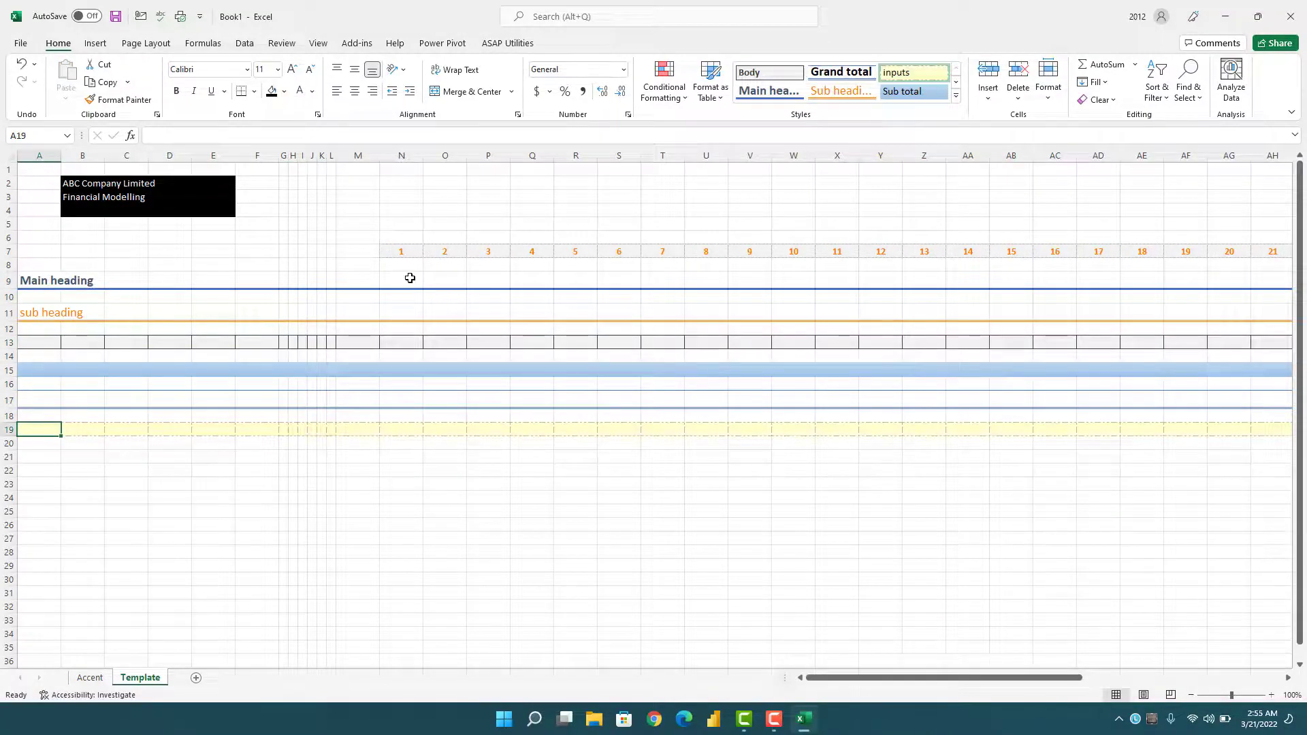
key("Right")
key("Down")
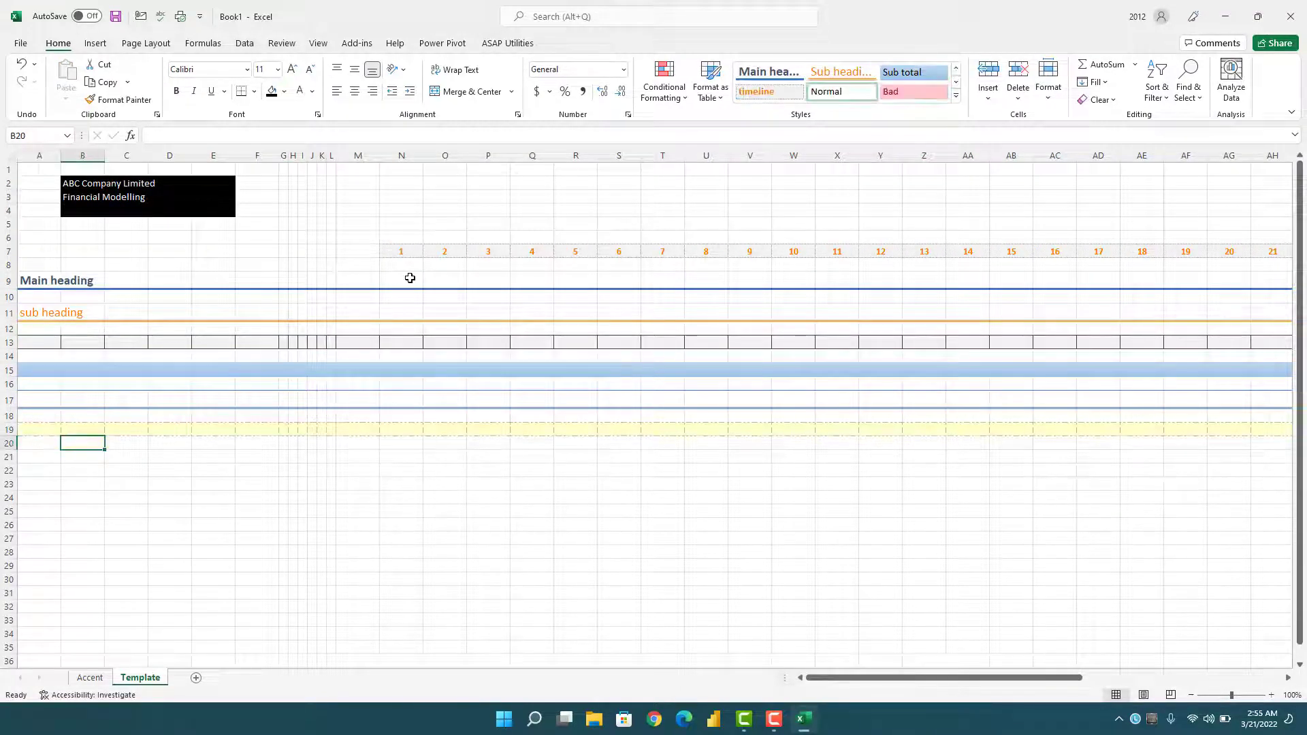
key("Up")
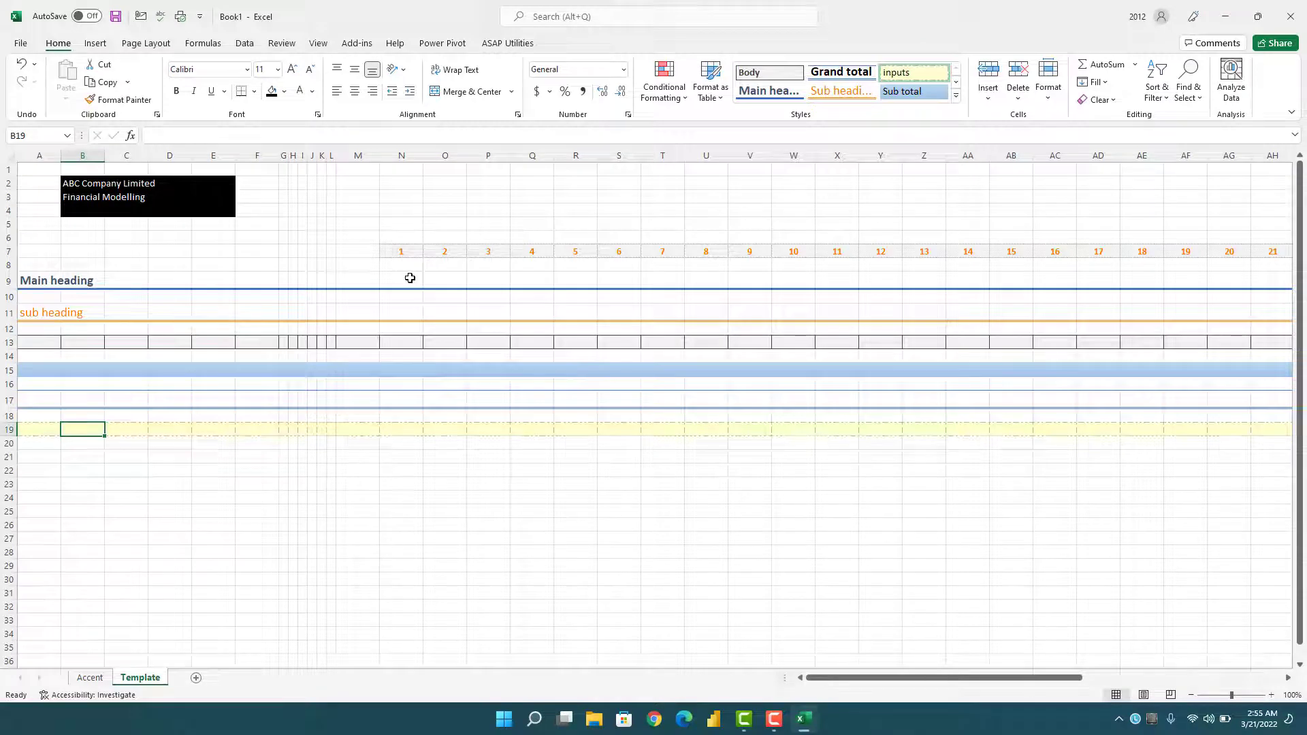
key("shift+space")
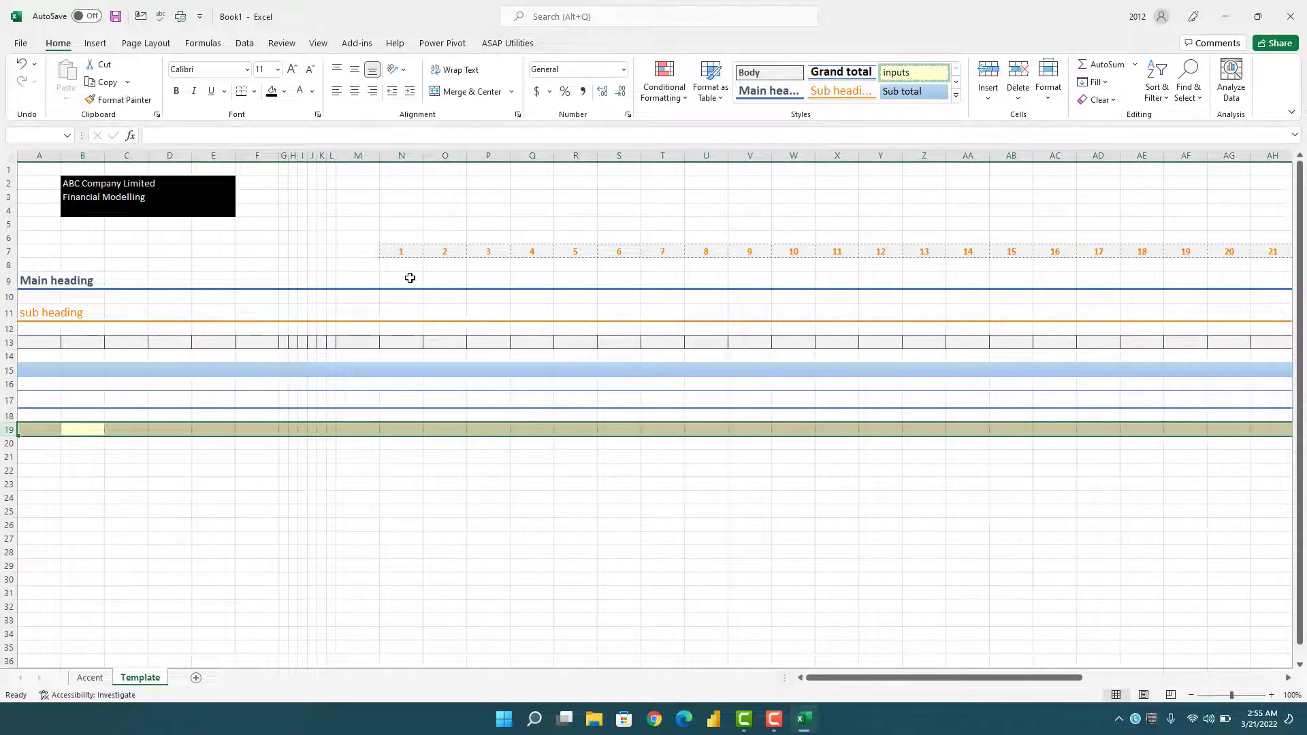
key("ctrl+minus")
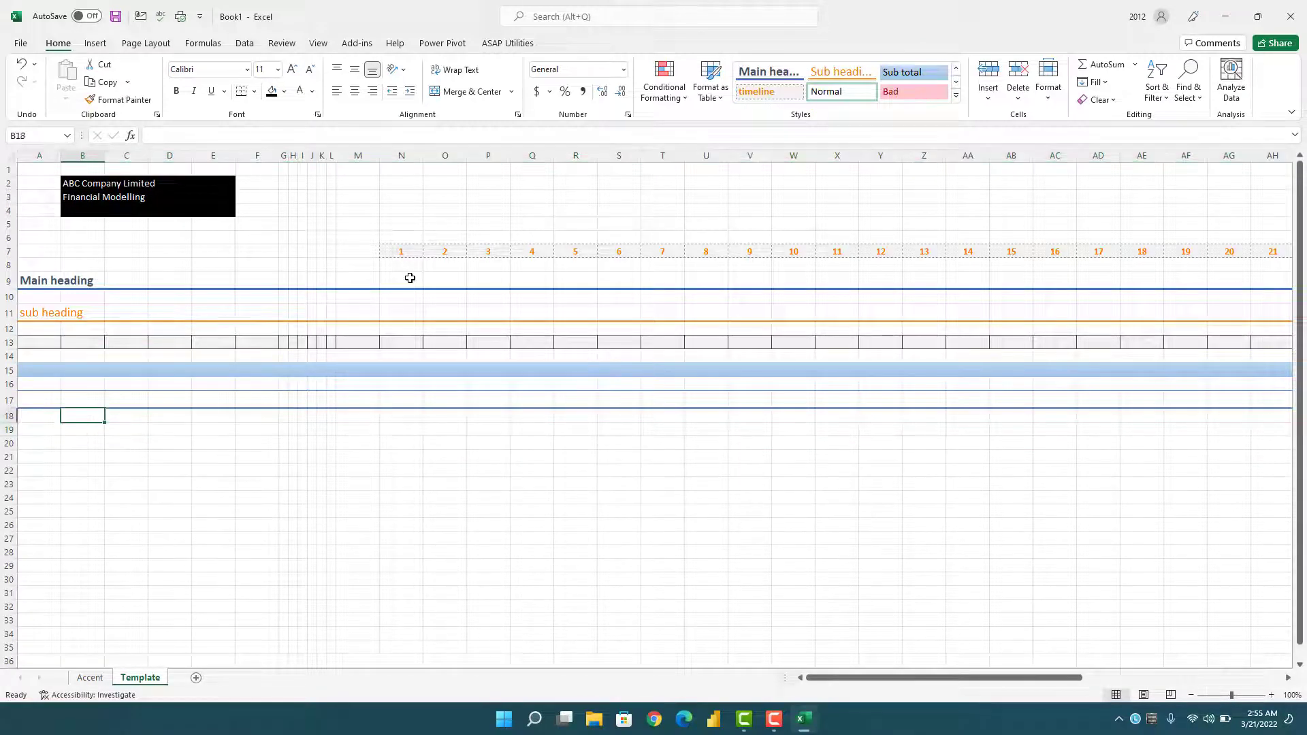
key("Up")
key("Up")
key("Up")
key("Up")
Step: Insert bordered body rows at row 14 so the body spans rows 13 to 23
key("shift+space")
key("ctrl+plus")
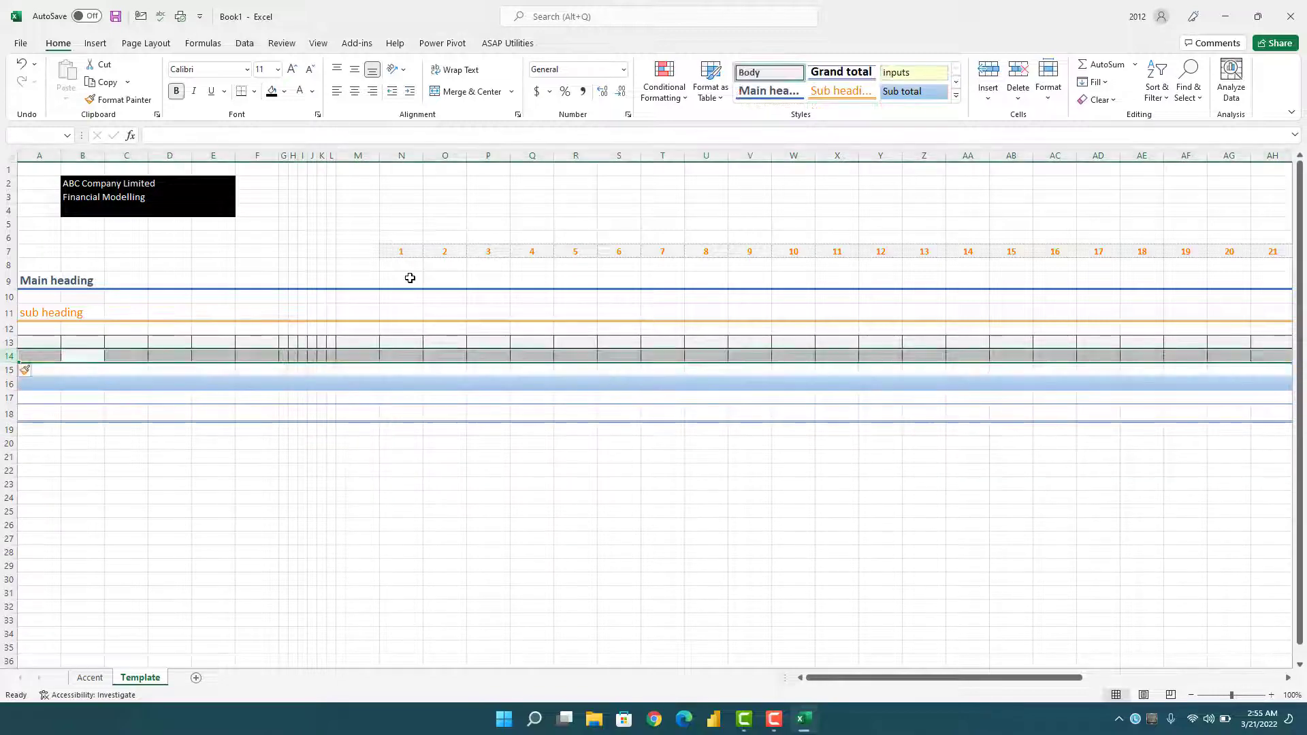
key("ctrl+plus")
key("ctrl+plus")
key("ctrl+plus")
key("ctrl+plus")
key("ctrl+plus")
key("ctrl+plus")
key("ctrl+plus")
key("ctrl+plus")
key("Right")
key("Right")
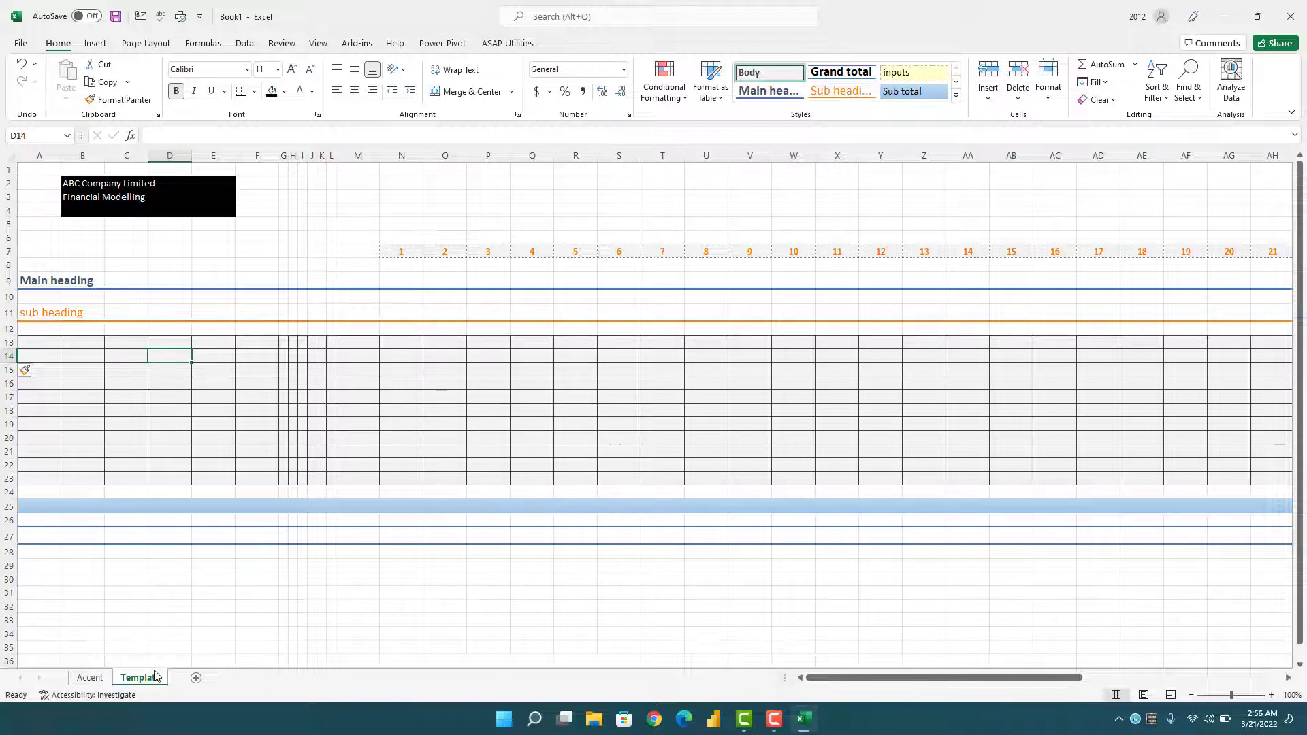
Step: Duplicate the Template sheet into Template (2) through (5) and return to Template
left_click_drag(158, 687, 393, 682)
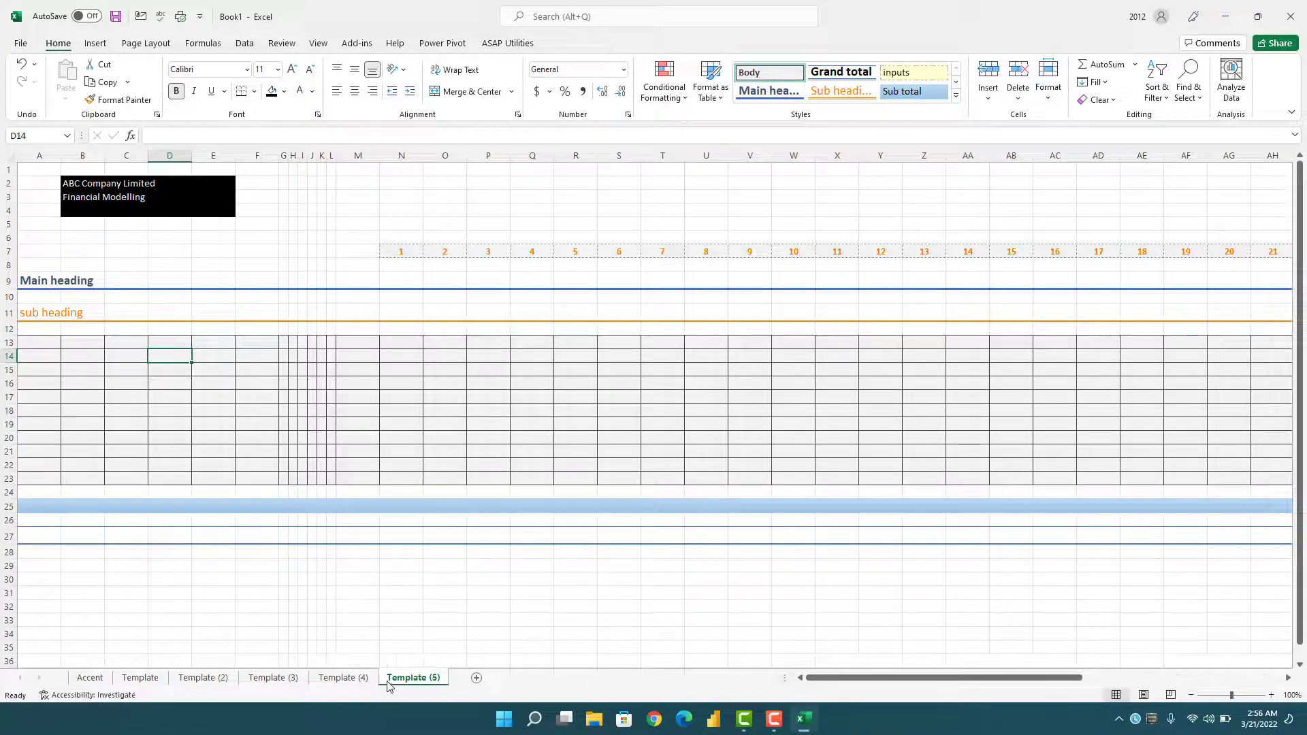
left_click(336, 683)
left_click(286, 683)
left_click(220, 685)
left_click(155, 684)
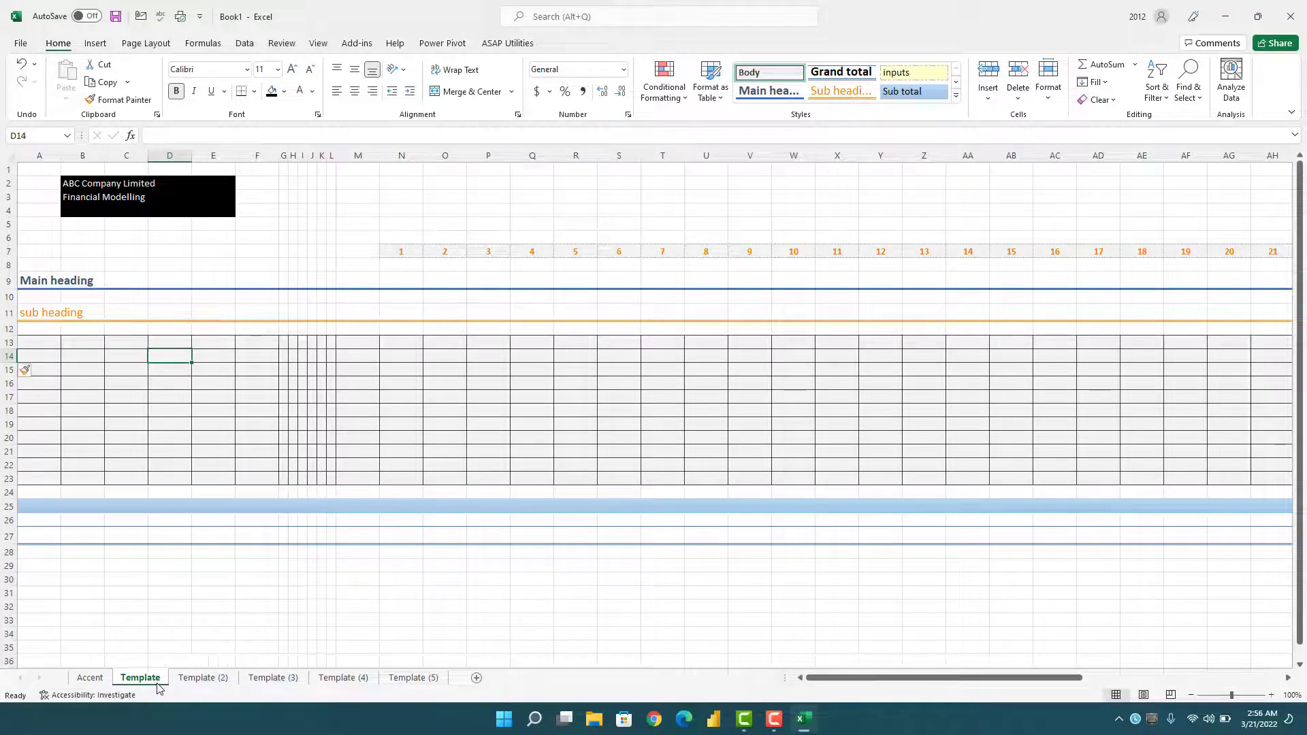
left_click(302, 425)
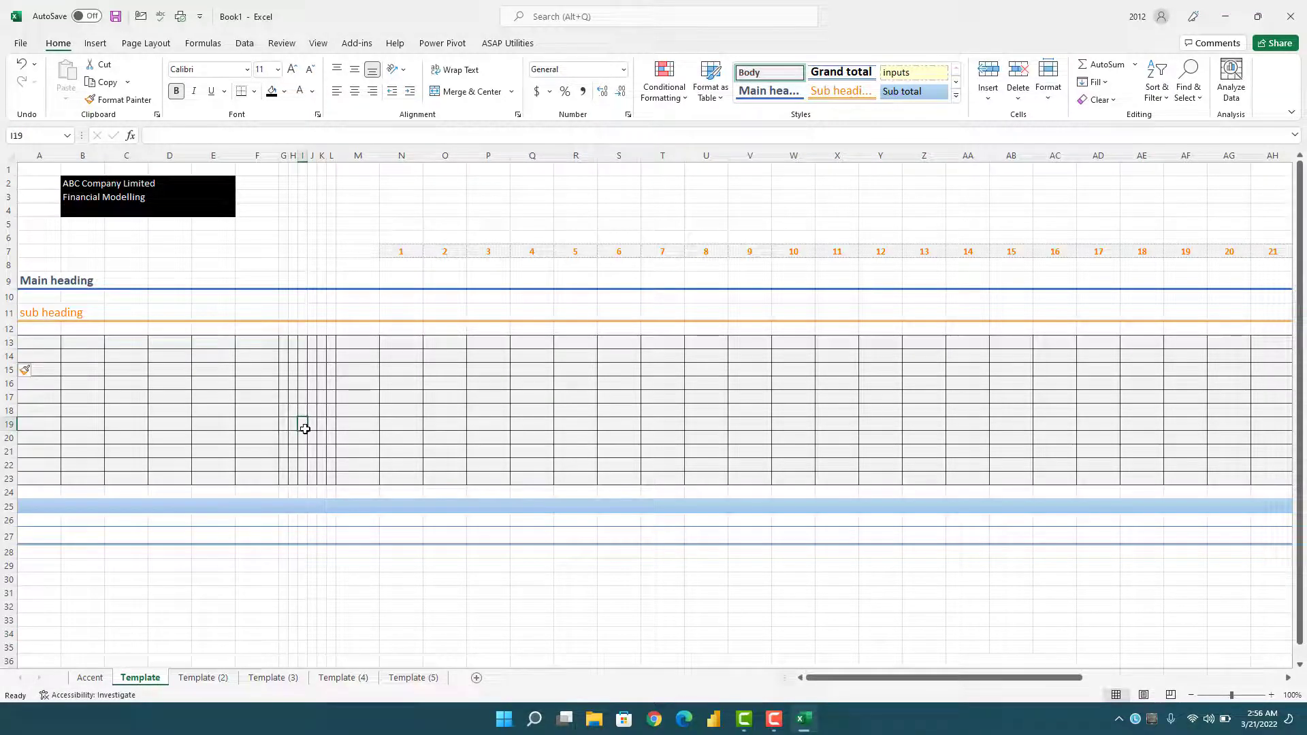
left_click(956, 100)
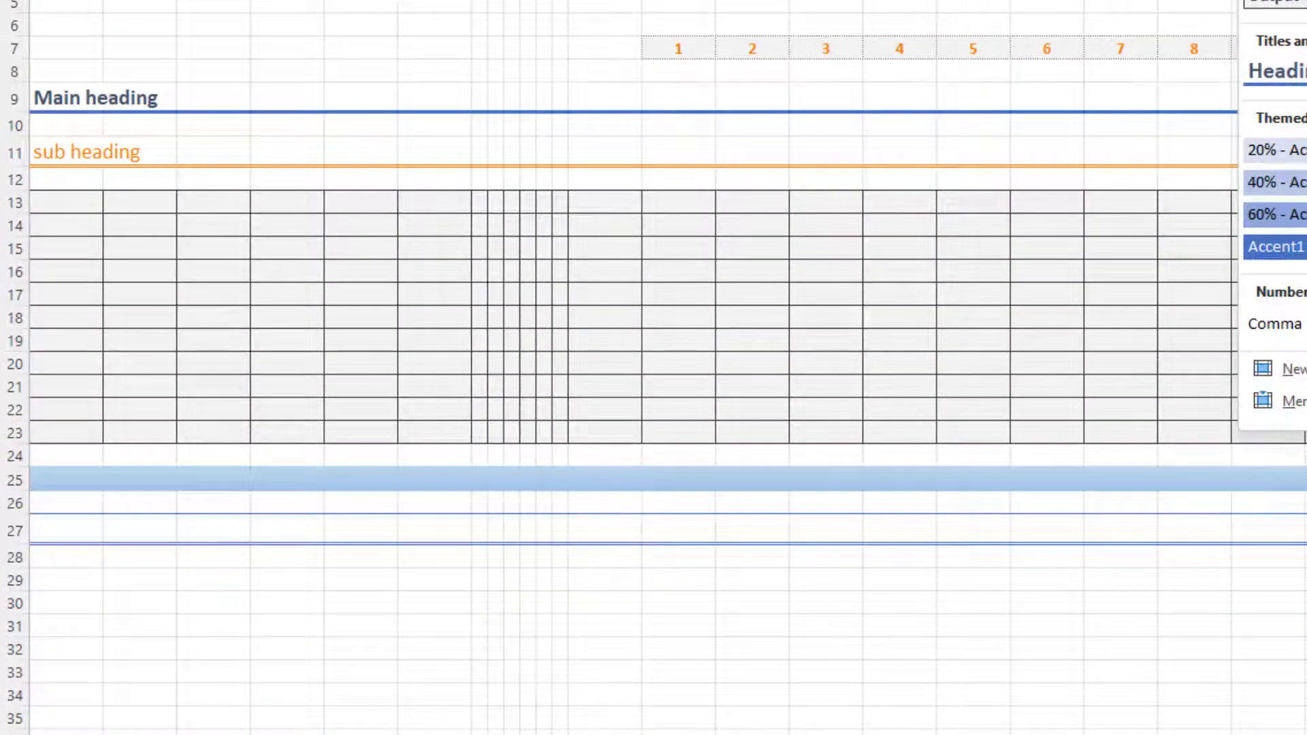
Step: Modify the Body cell style to use dotted outline borders
left_click(1292, 369)
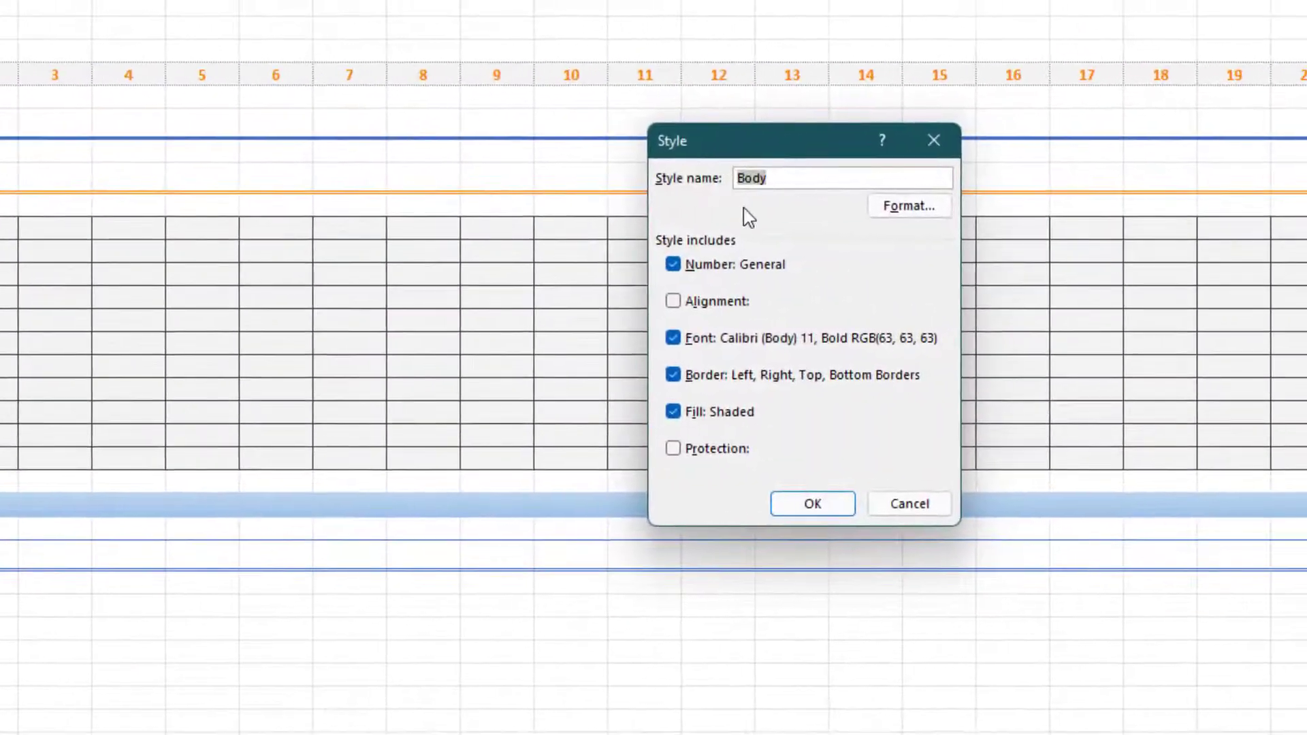
left_click(1085, 205)
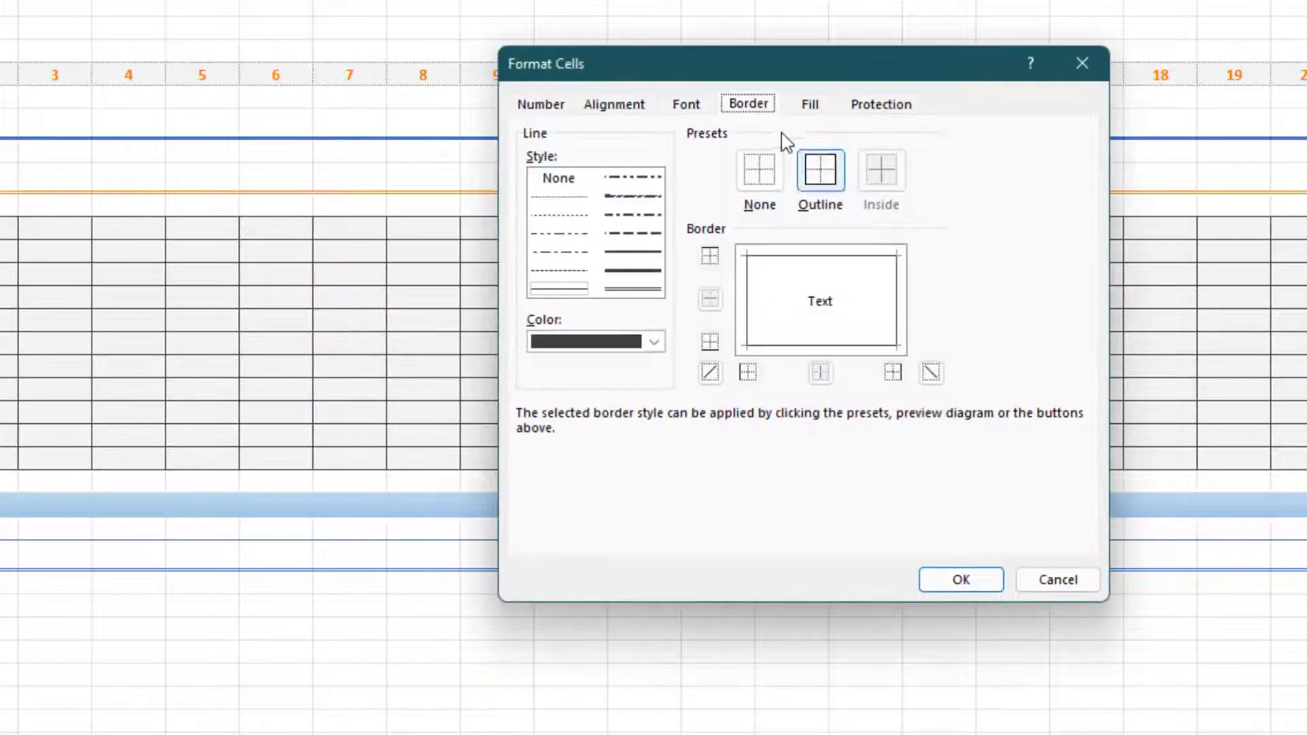
left_click(563, 197)
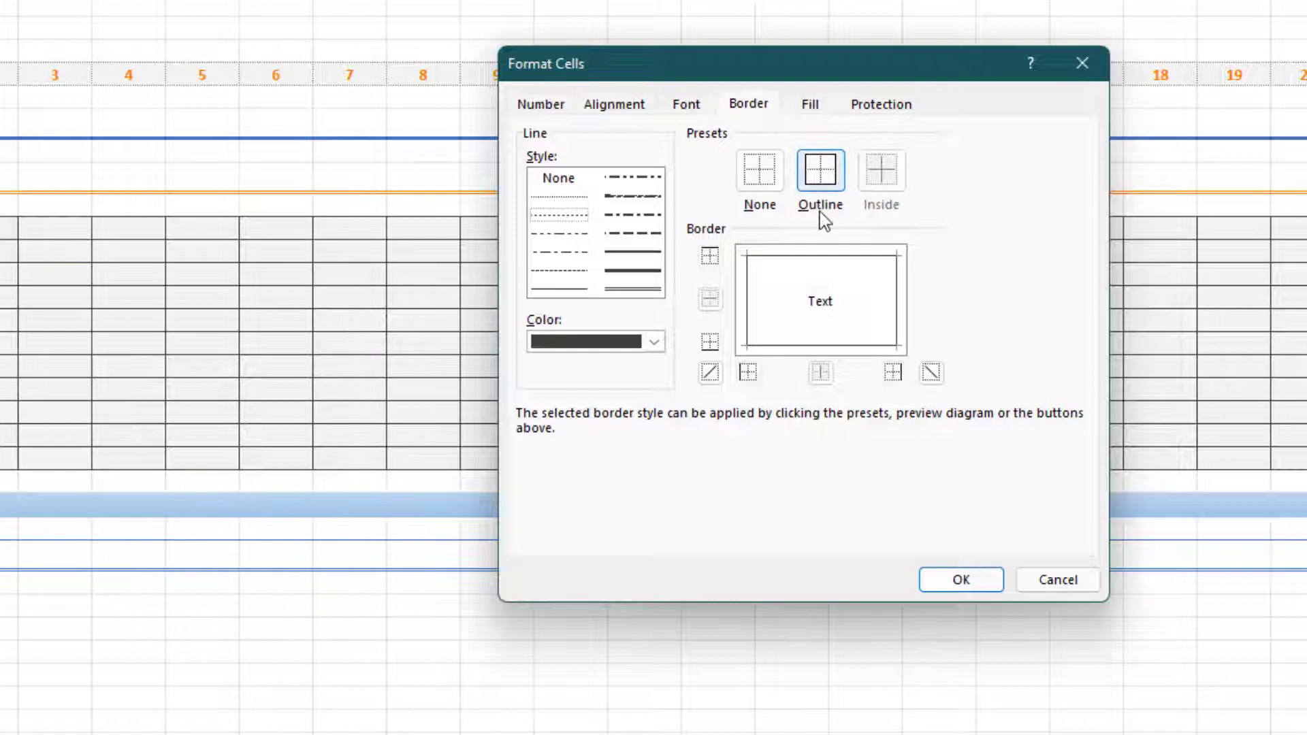
left_click(820, 184)
left_click(966, 592)
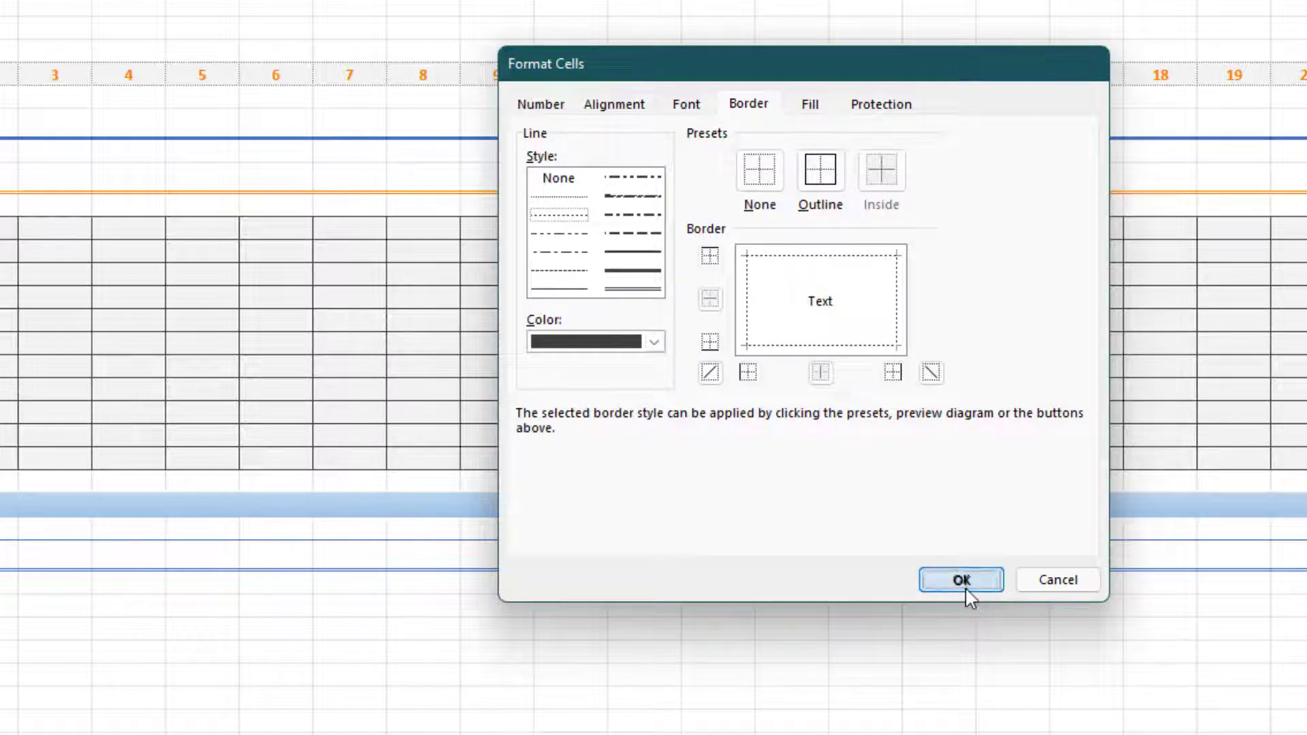
left_click(829, 508)
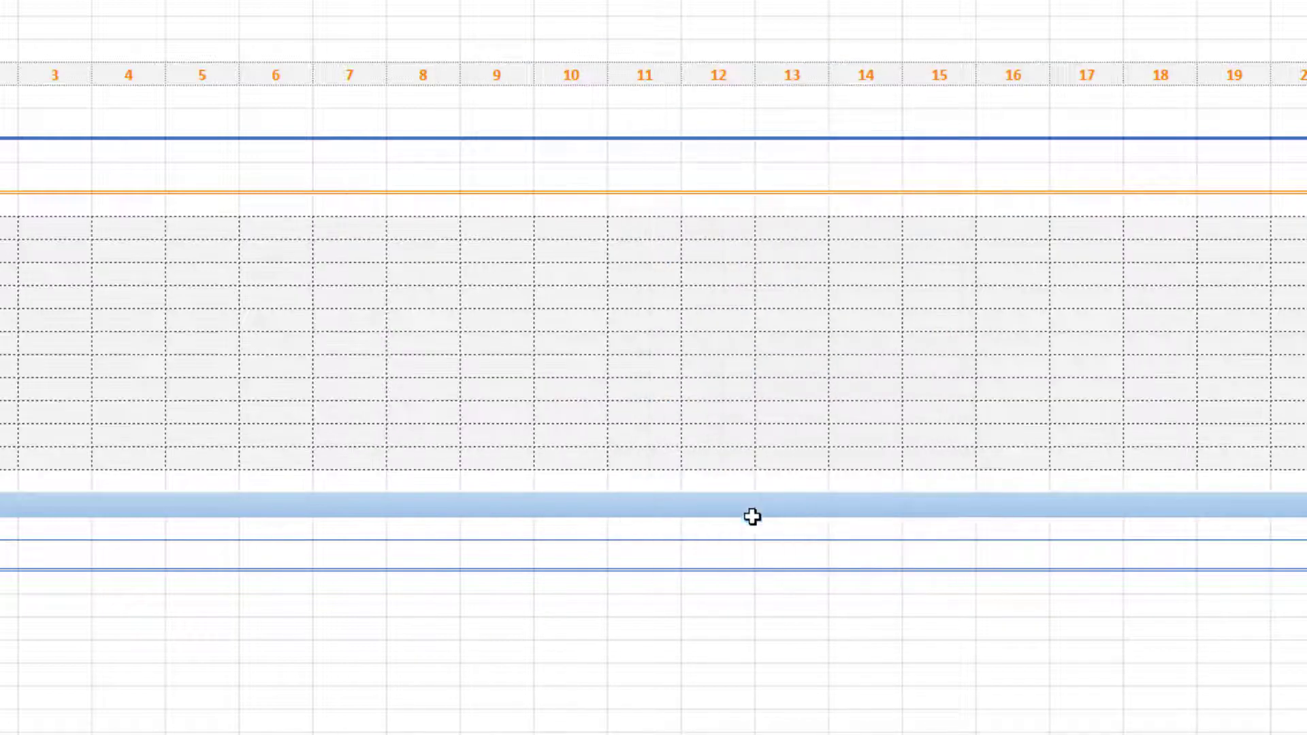
Step: Check the dotted body grids on Template (3), (4), (5) and the Accent sheet
left_click(722, 708)
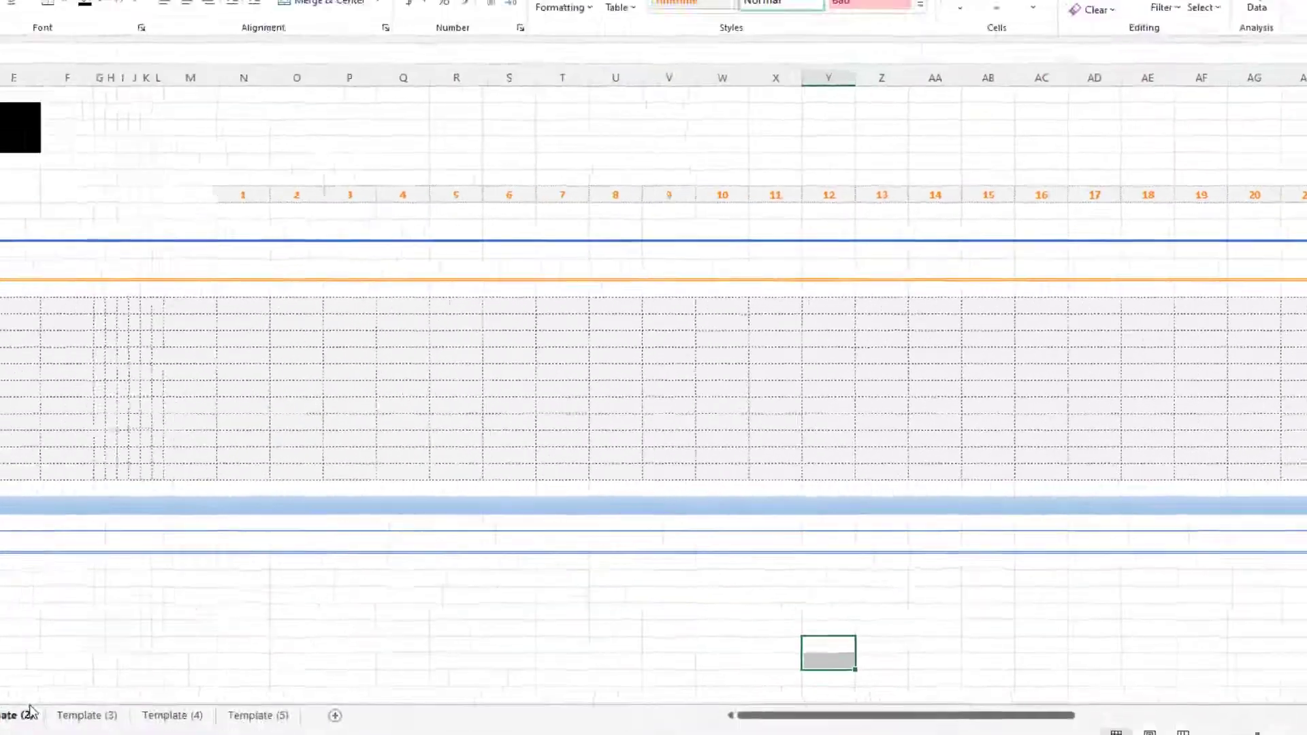
left_click(260, 679)
left_click(343, 678)
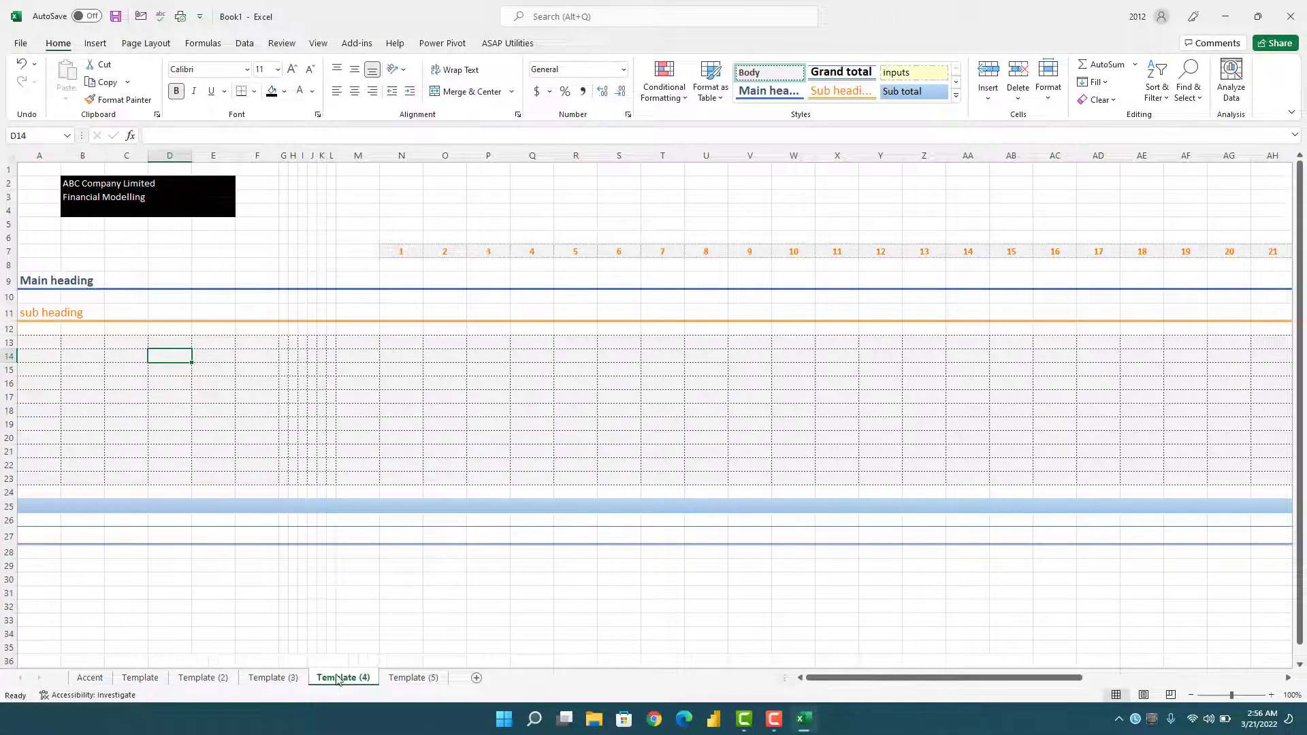
left_click(414, 679)
left_click(538, 438)
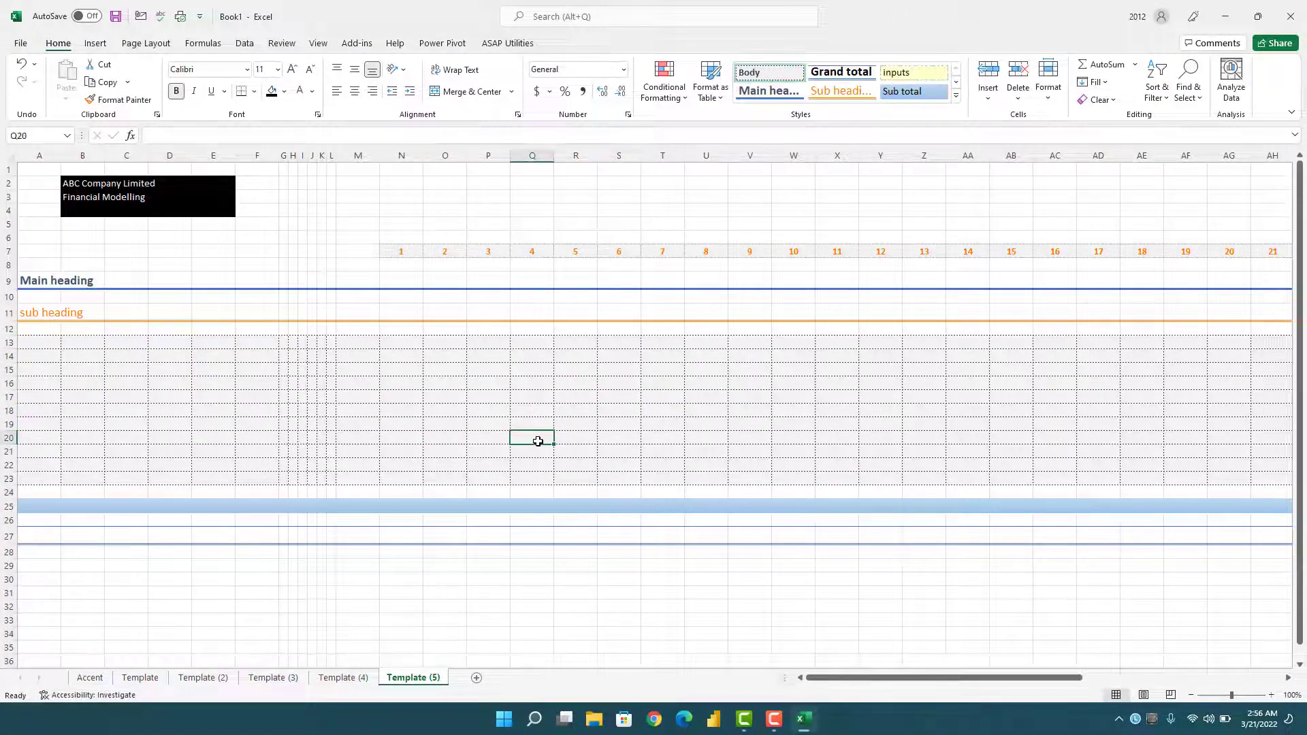
left_click(437, 425)
left_click(91, 678)
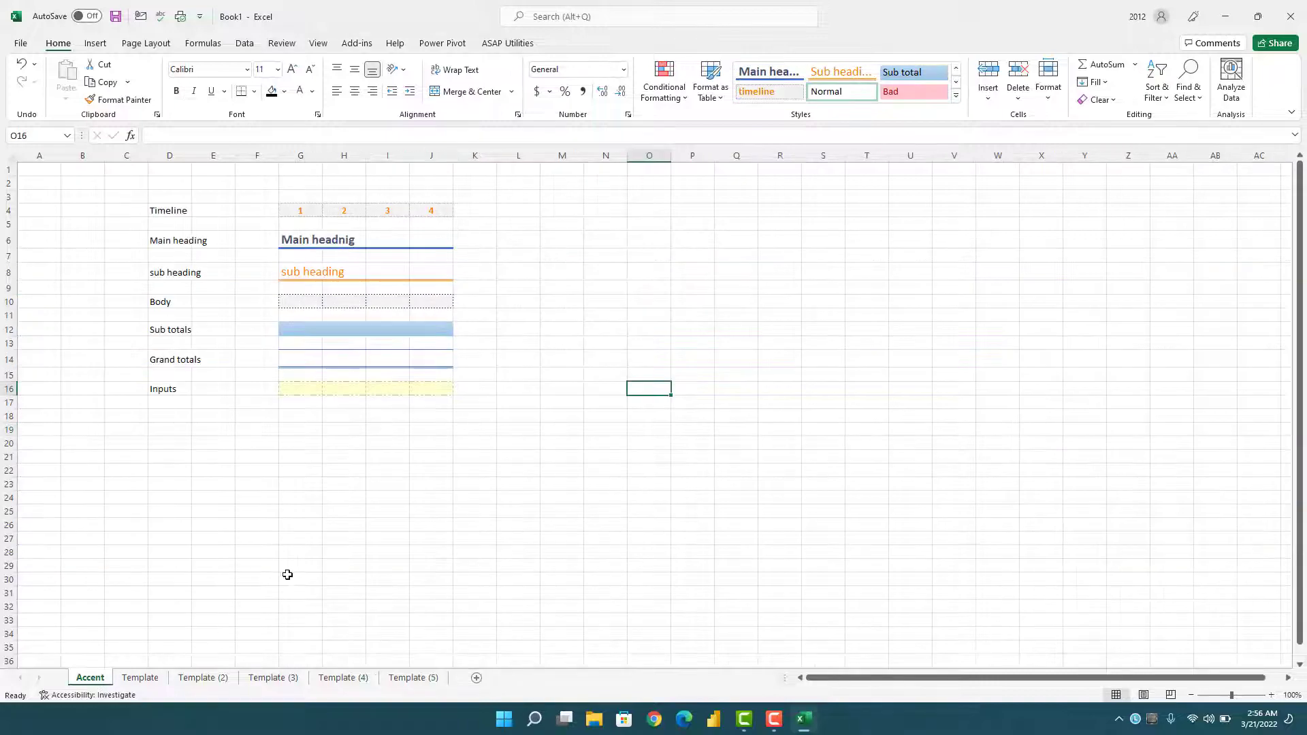
Step: Return to Template (4) and inspect body cells W18, S17 and P18 for dotted borders
left_click(348, 680)
left_click(786, 409)
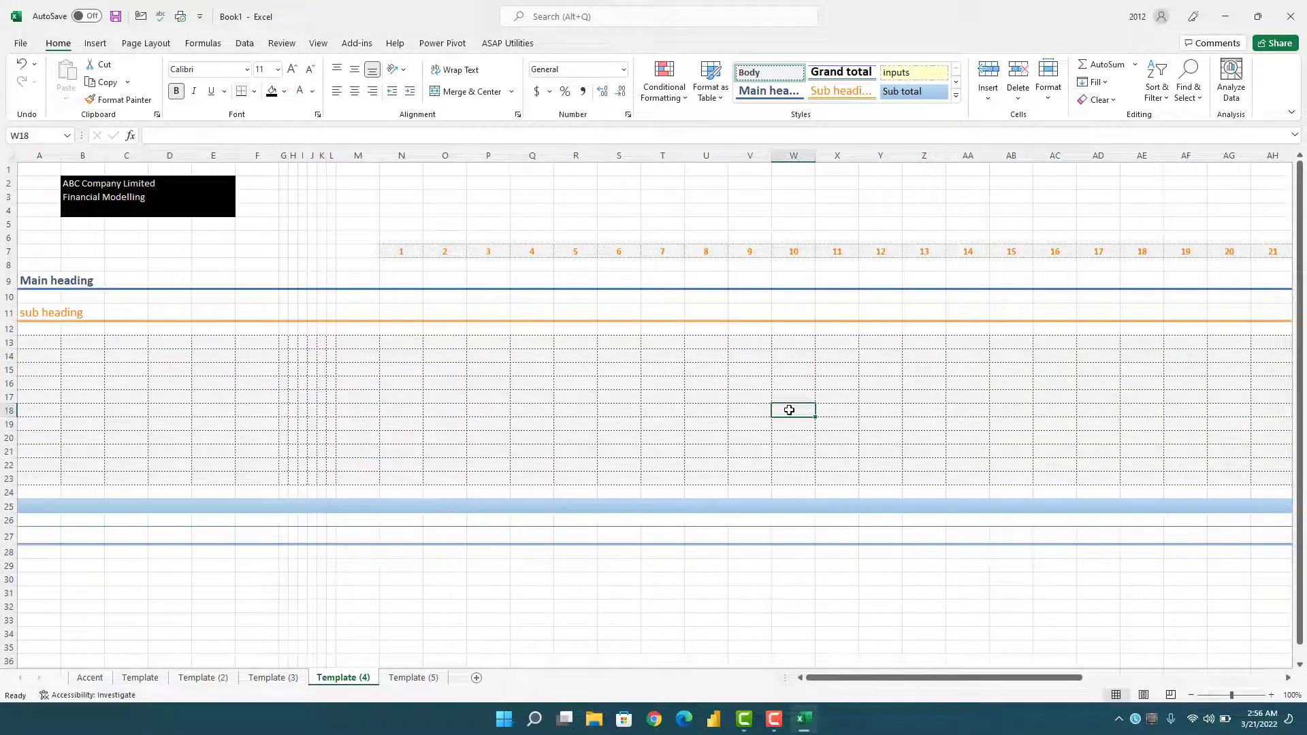
left_click(609, 396)
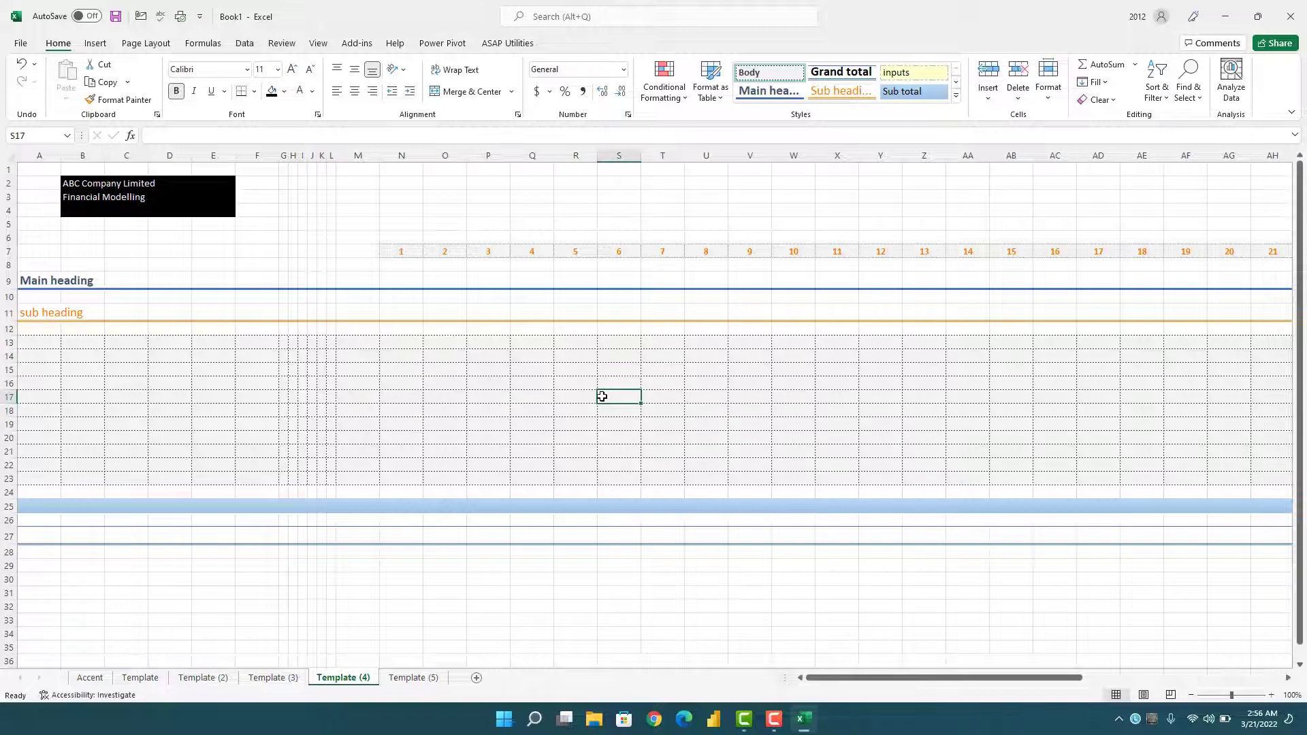
left_click(565, 427)
left_click(496, 414)
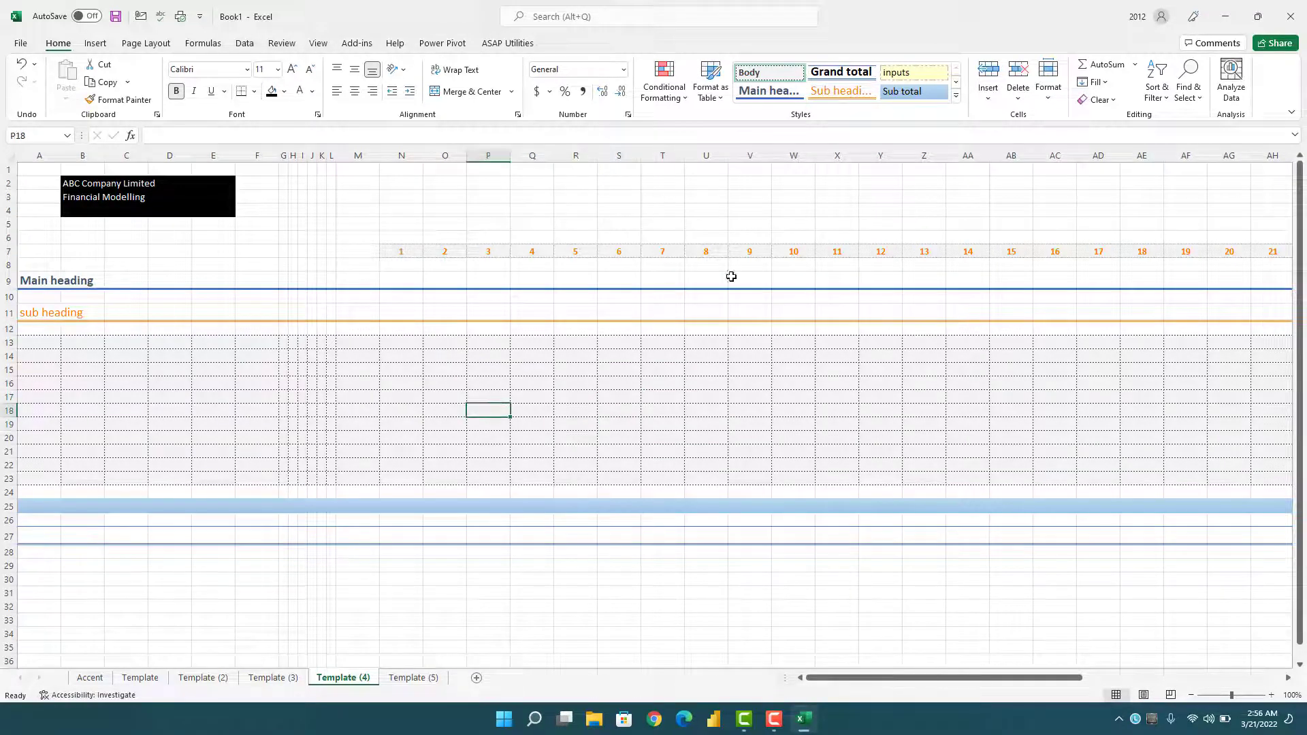
Step: Modify the Sub heading cell style to italic and check sub heading cell A11
right_click(846, 91)
left_click(884, 119)
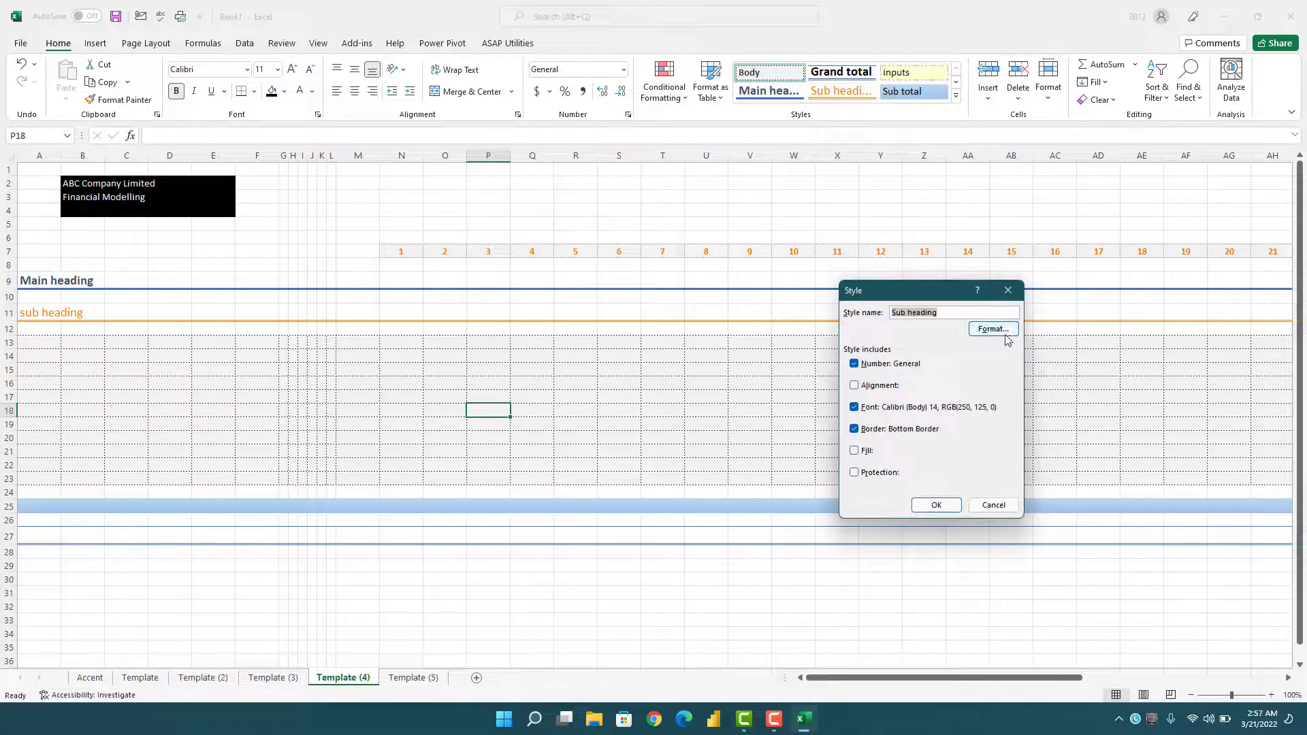
left_click(992, 329)
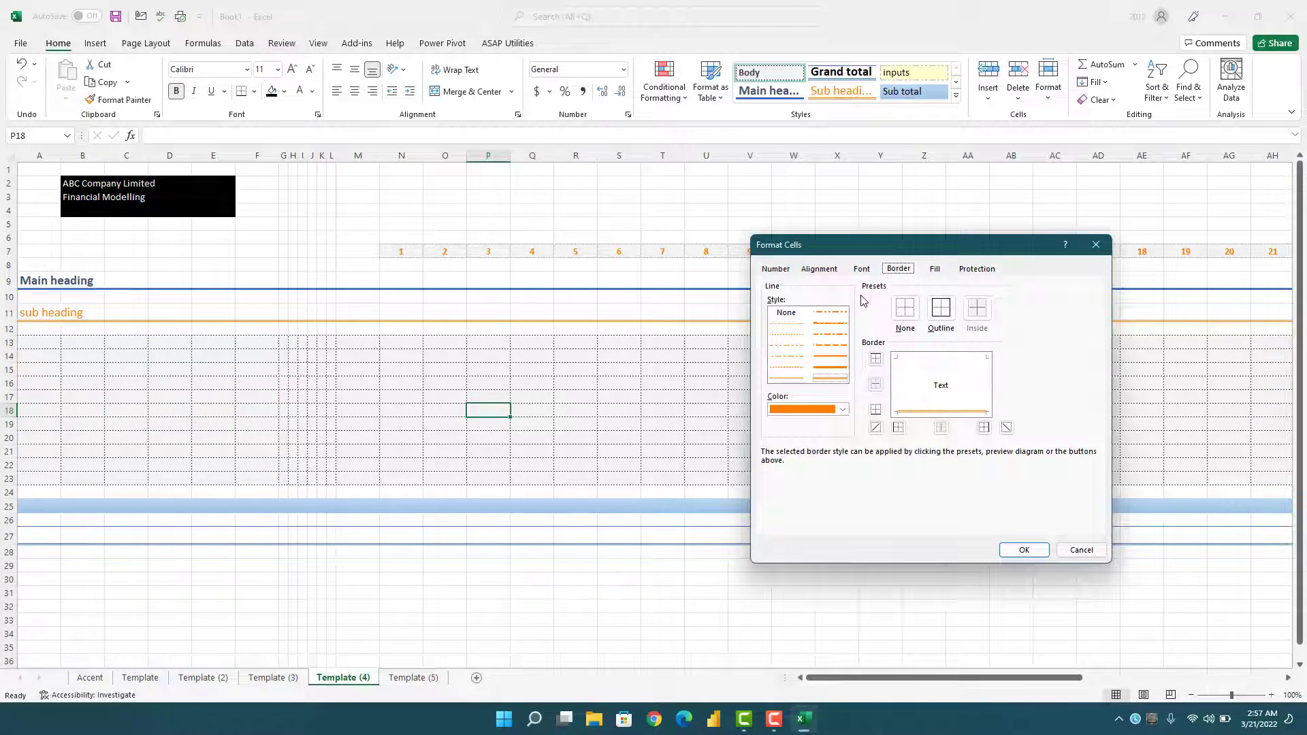
left_click(862, 271)
left_click(1066, 357)
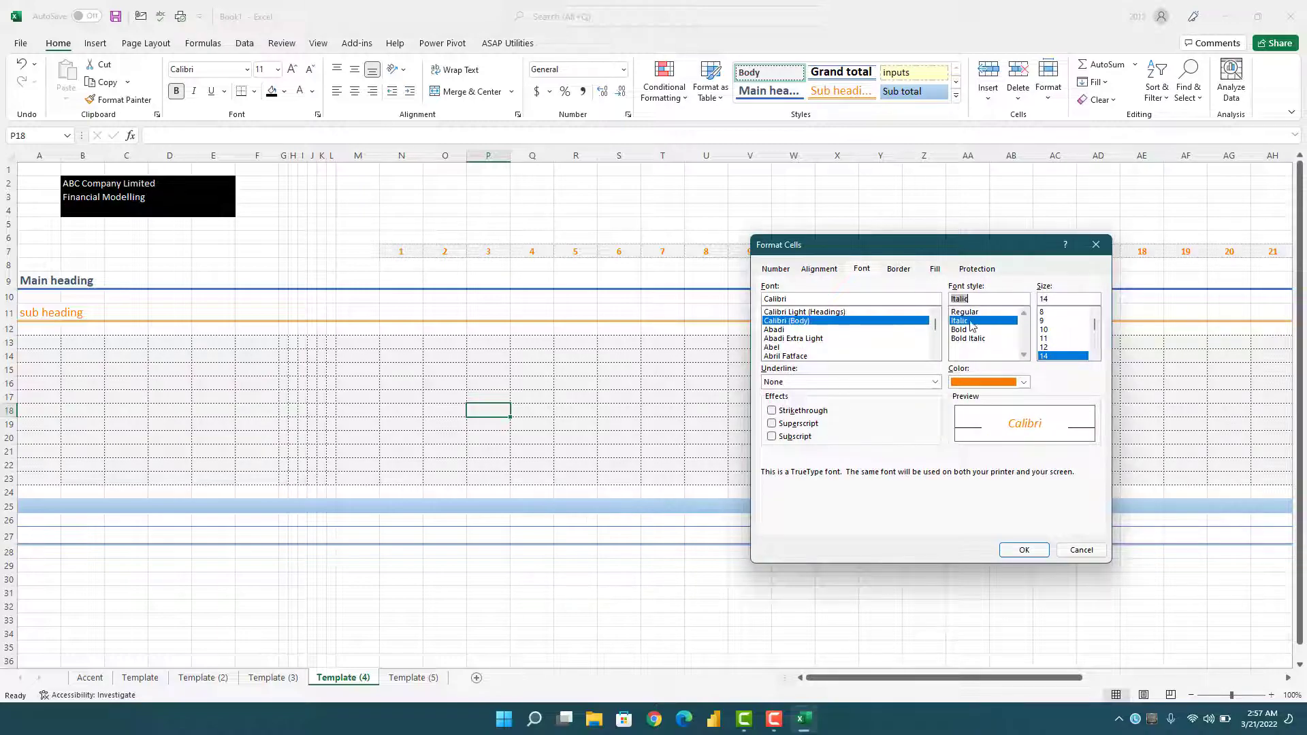
left_click(1024, 550)
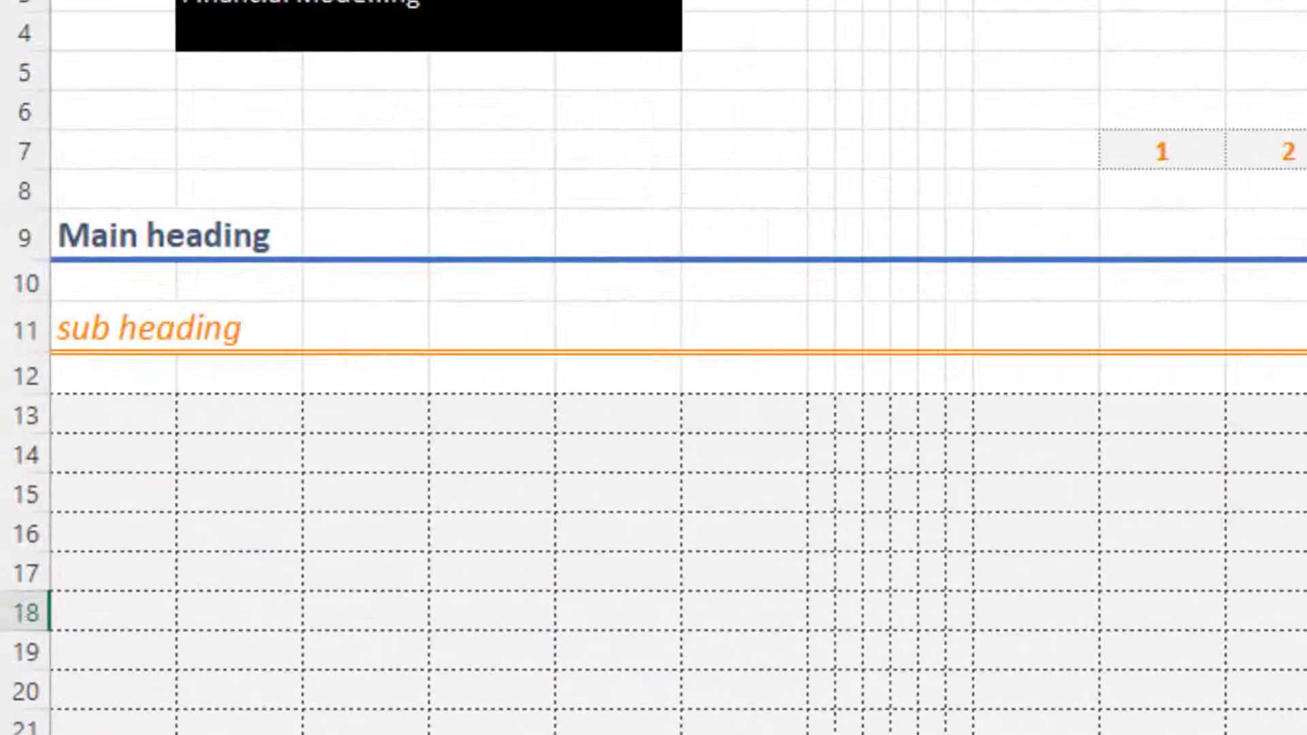
left_click(111, 337)
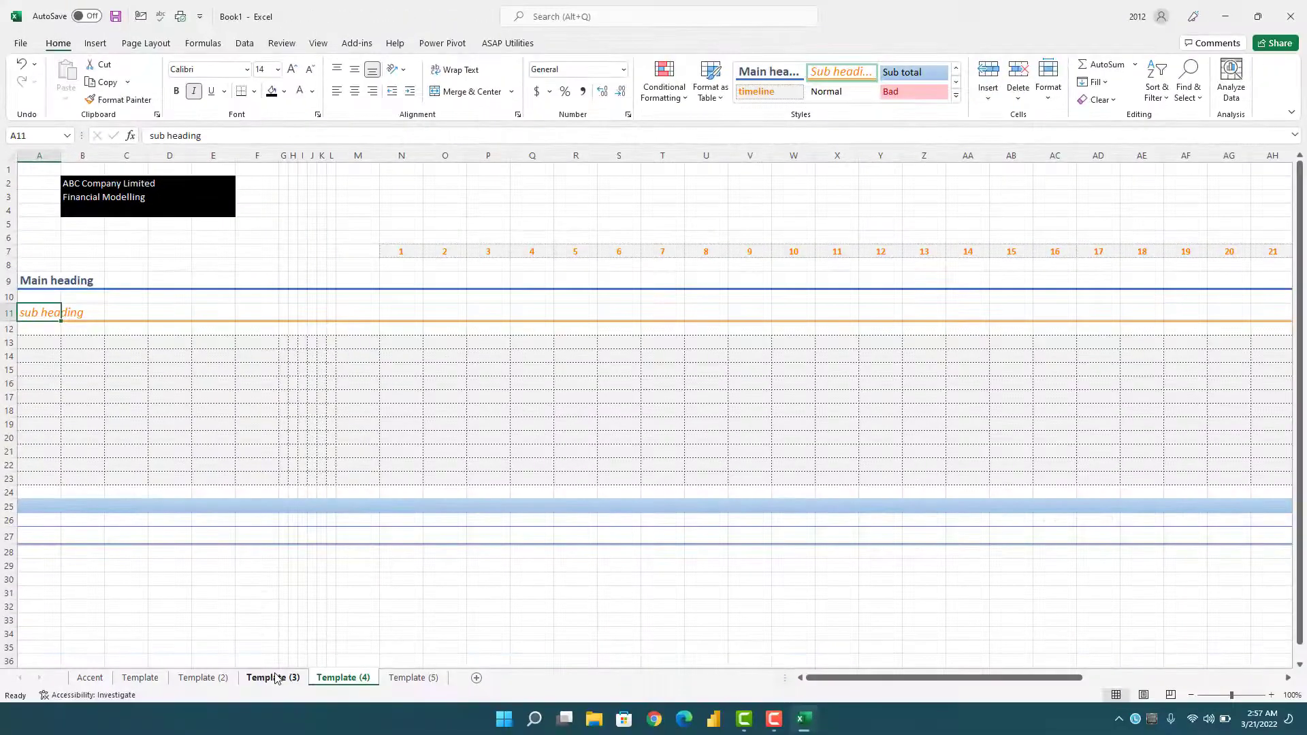
Step: Review the italic sub heading on Template, Accent, Template (2) and Template (3)
left_click(277, 679)
left_click(209, 678)
left_click(141, 679)
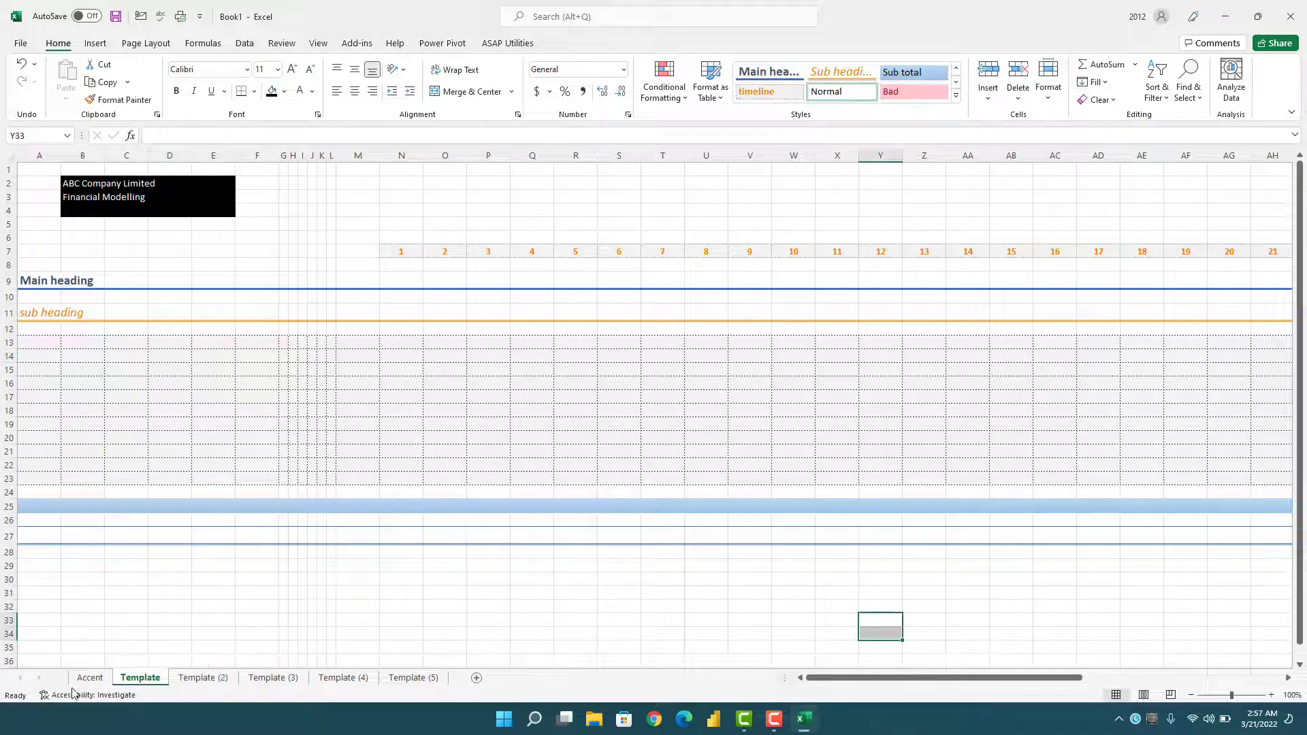
left_click(87, 683)
left_click(141, 682)
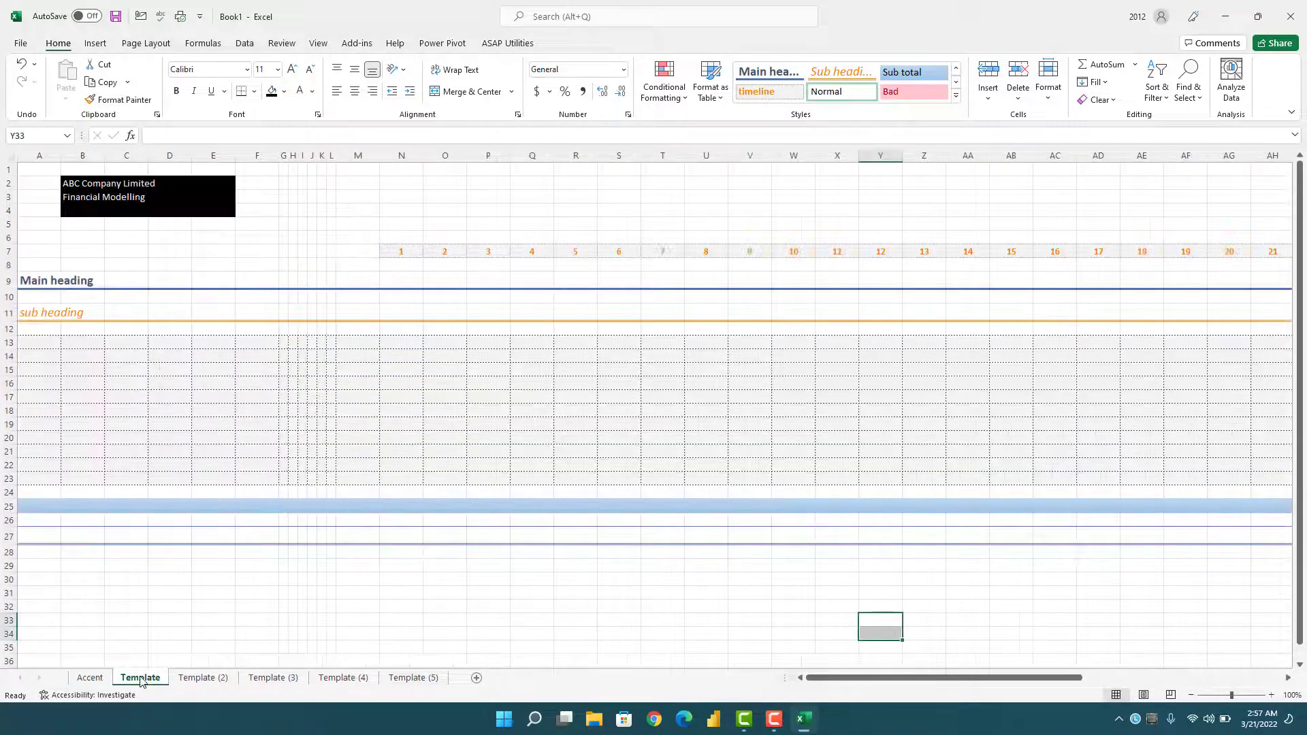
left_click(215, 683)
left_click(294, 683)
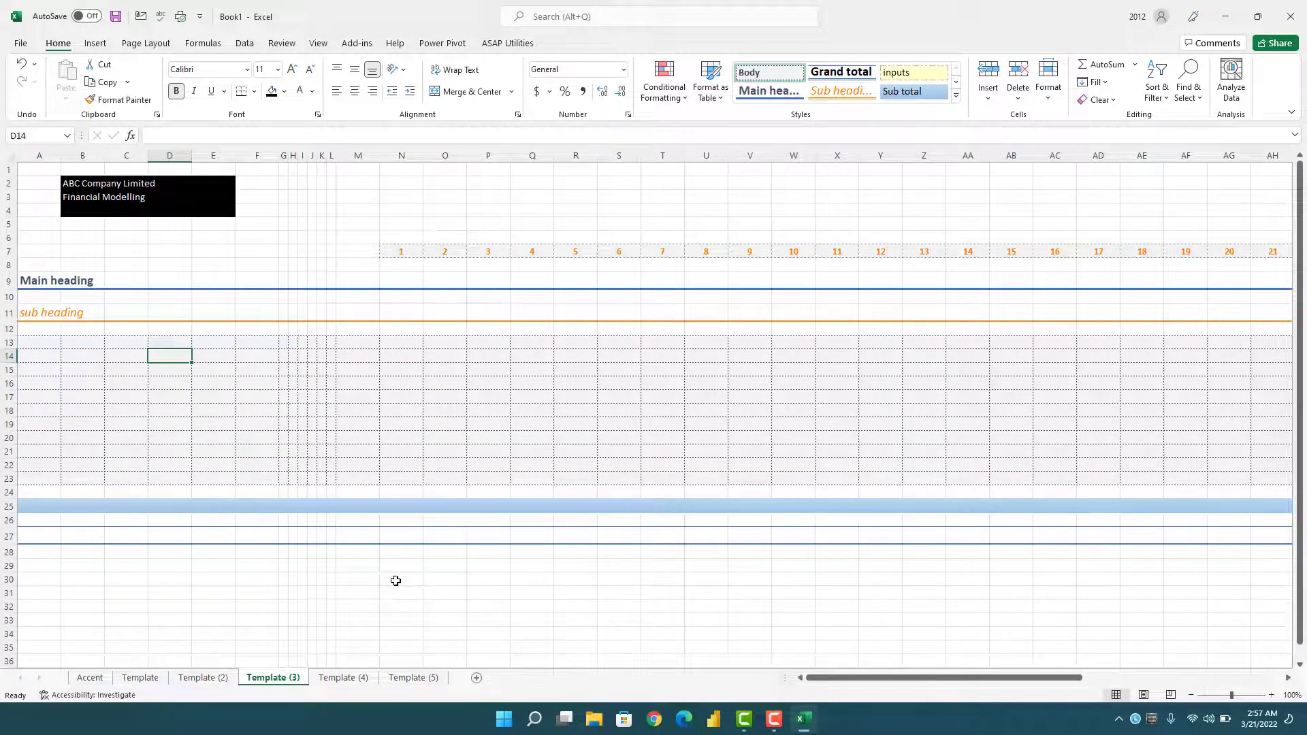